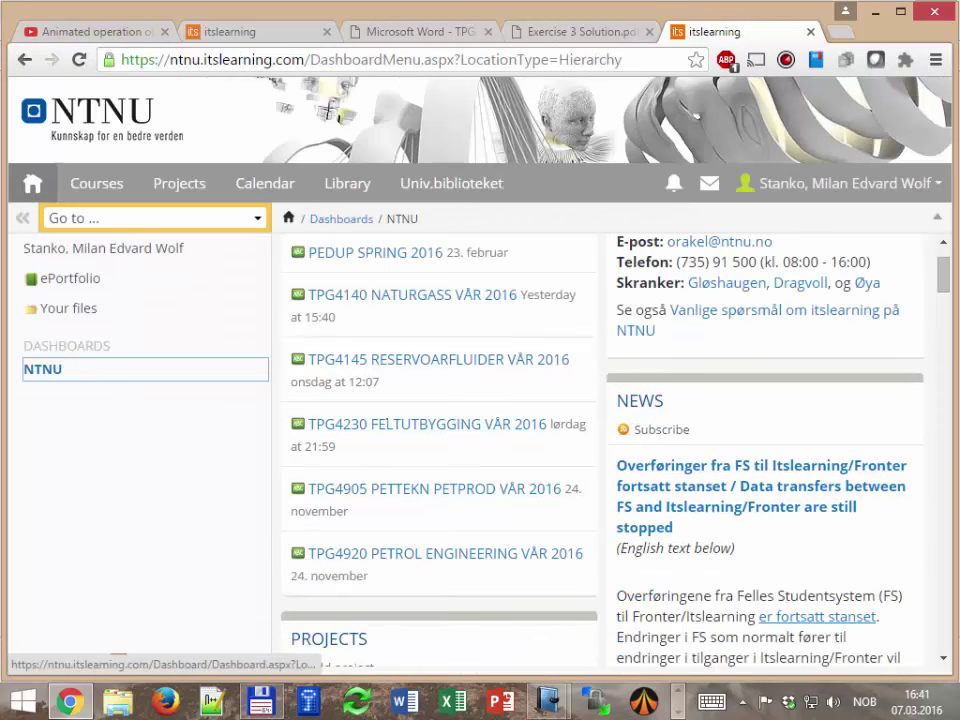
- Open the course TPG4230 FELTUTBYGGING VÅR 2016 and look through its Class Notes and Videos folder
click(330, 424)
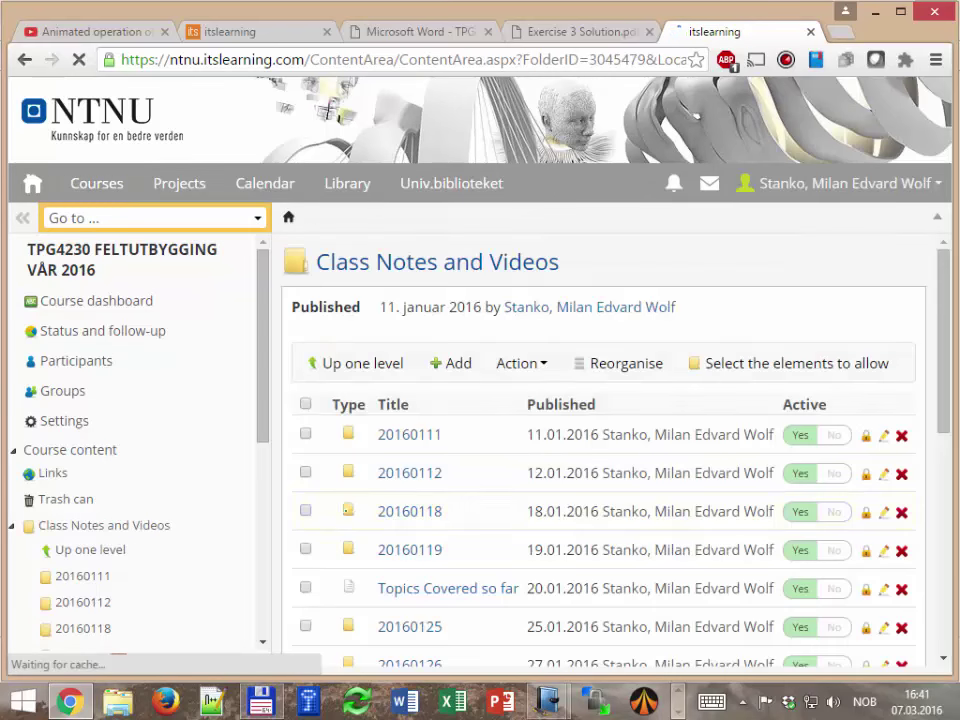
scroll(350, 516, down, 3)
scroll(350, 516, down, 3)
scroll(400, 450, up, 10)
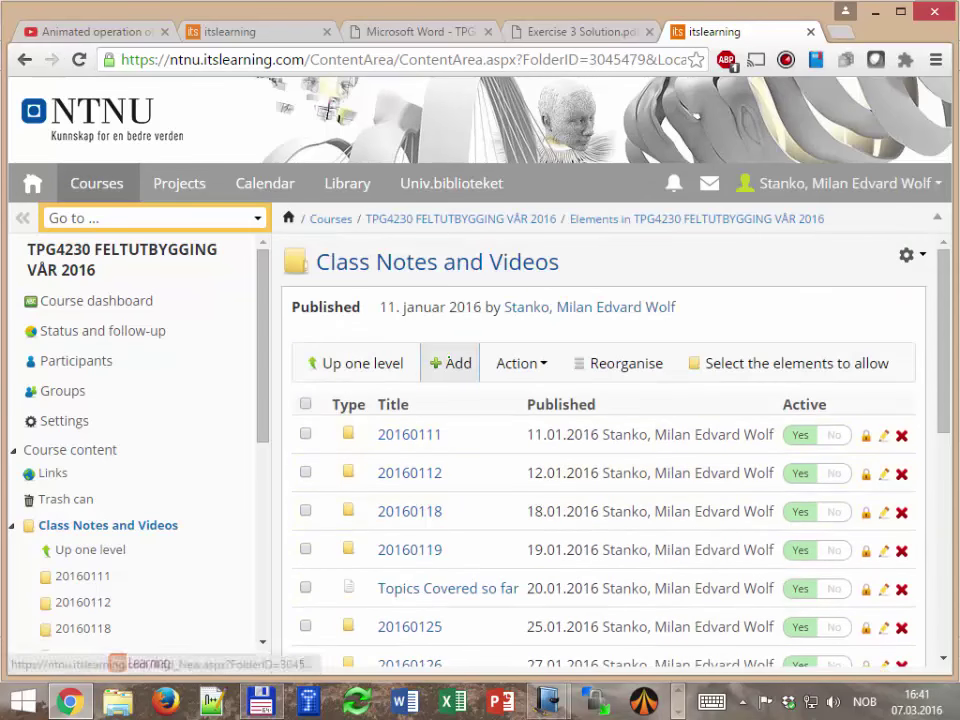
- Add a folder titled 20160307 to Class Notes and Videos
click(449, 356)
click(416, 358)
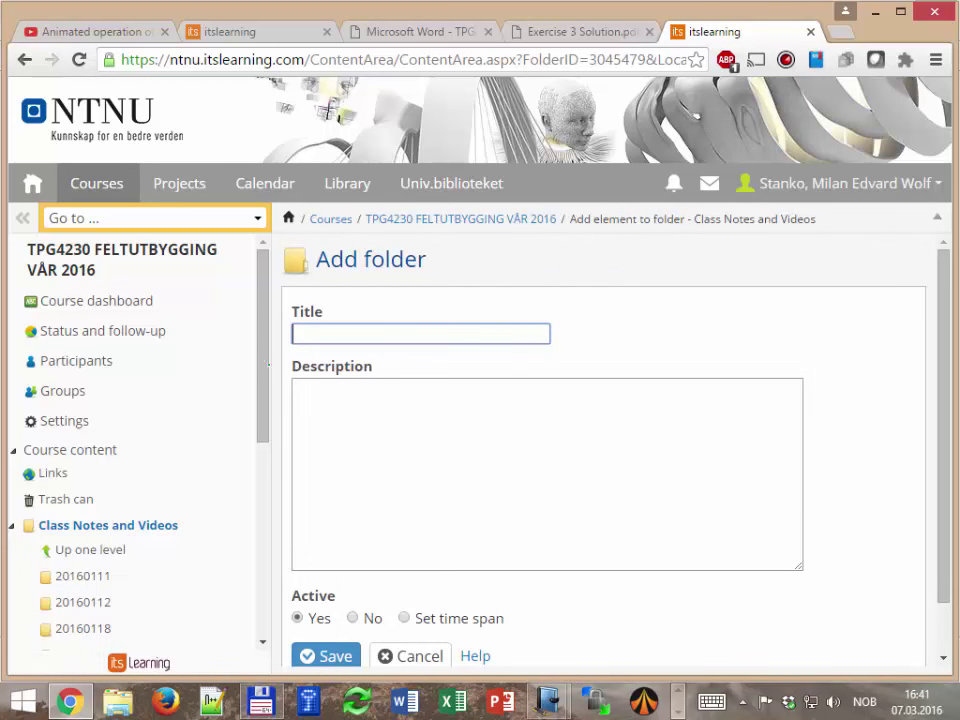
drag(268, 363, 261, 525)
click(346, 334)
text(2016)
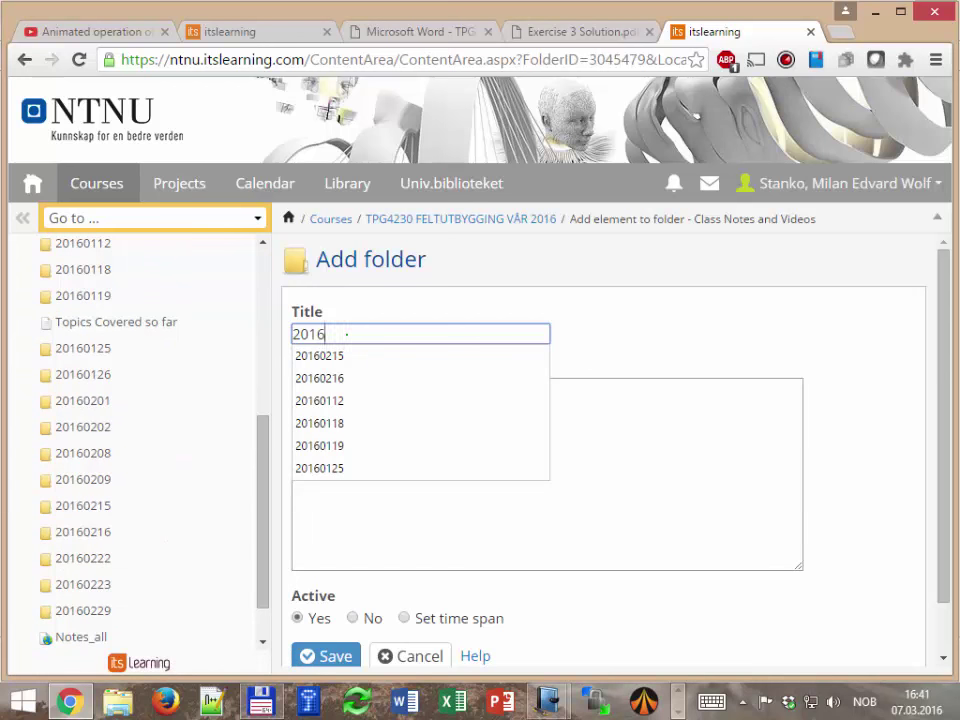
text(0307)
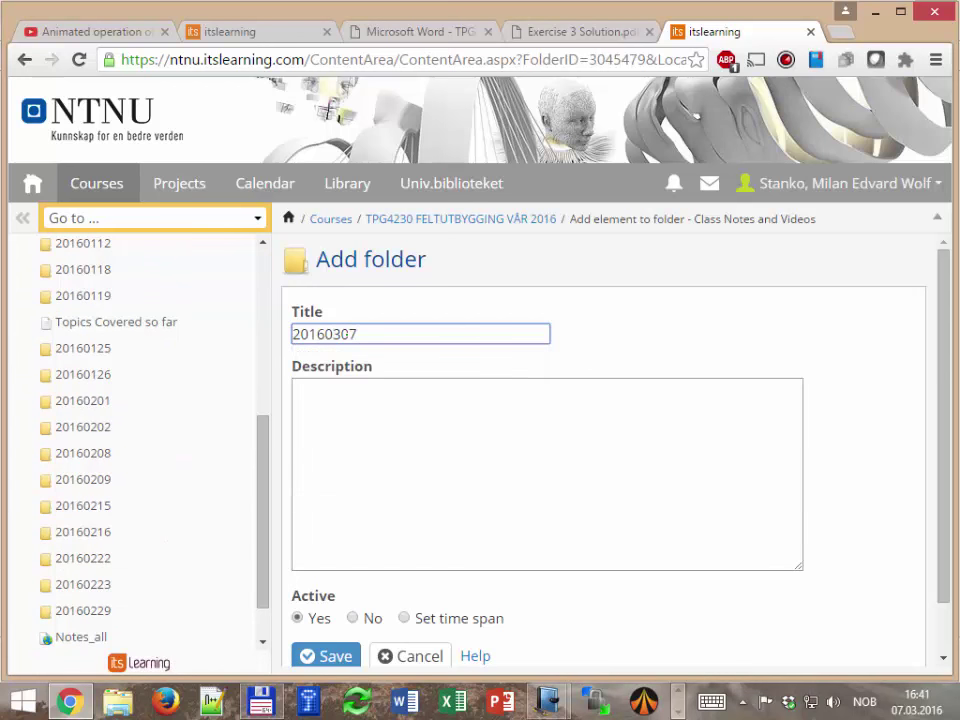
key(Return)
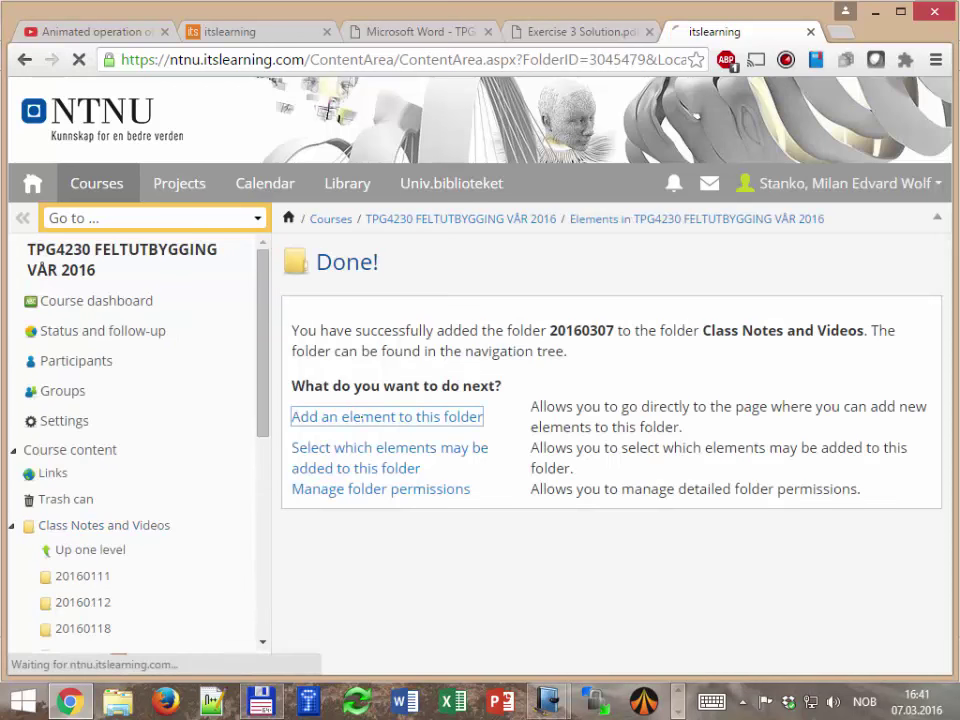
- Switch to Total Commander and copy the path of the 20160307 class folder
key(alt+Tab)
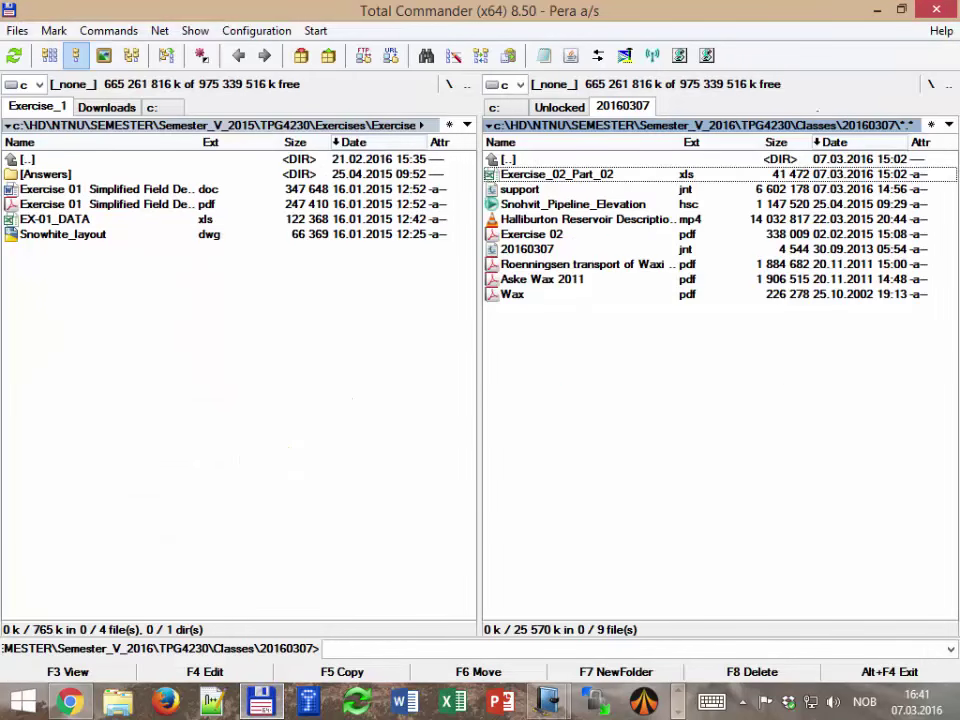
click(690, 125)
key(ctrl+c)
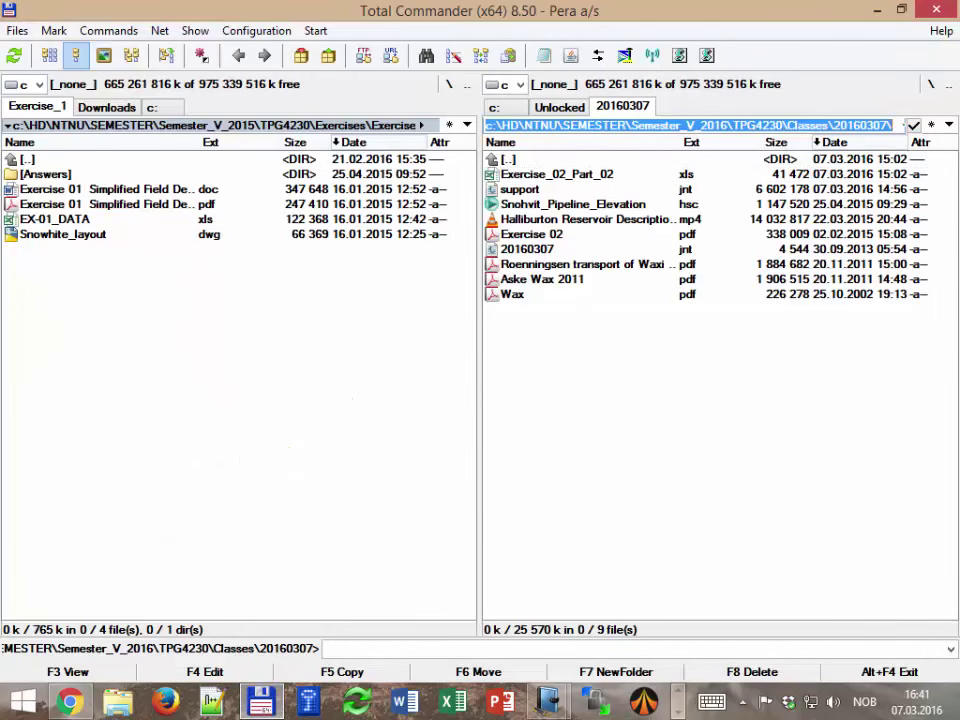
- Return to the itslearning page in Chrome and start a new file element titled Class_exercise in the 20160307 folder
click(68, 701)
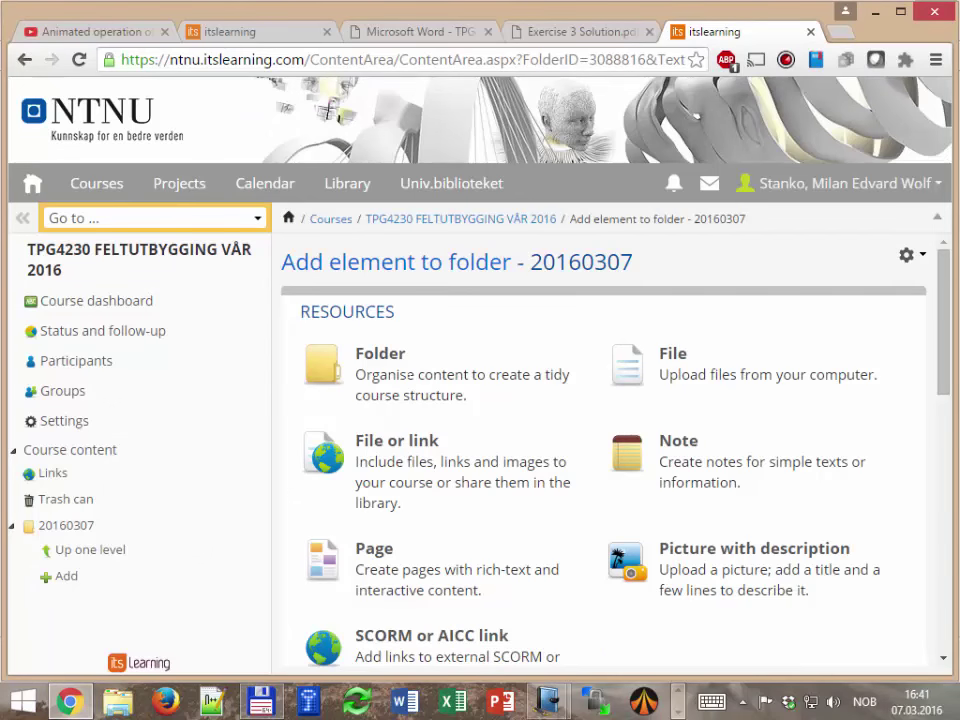
click(700, 372)
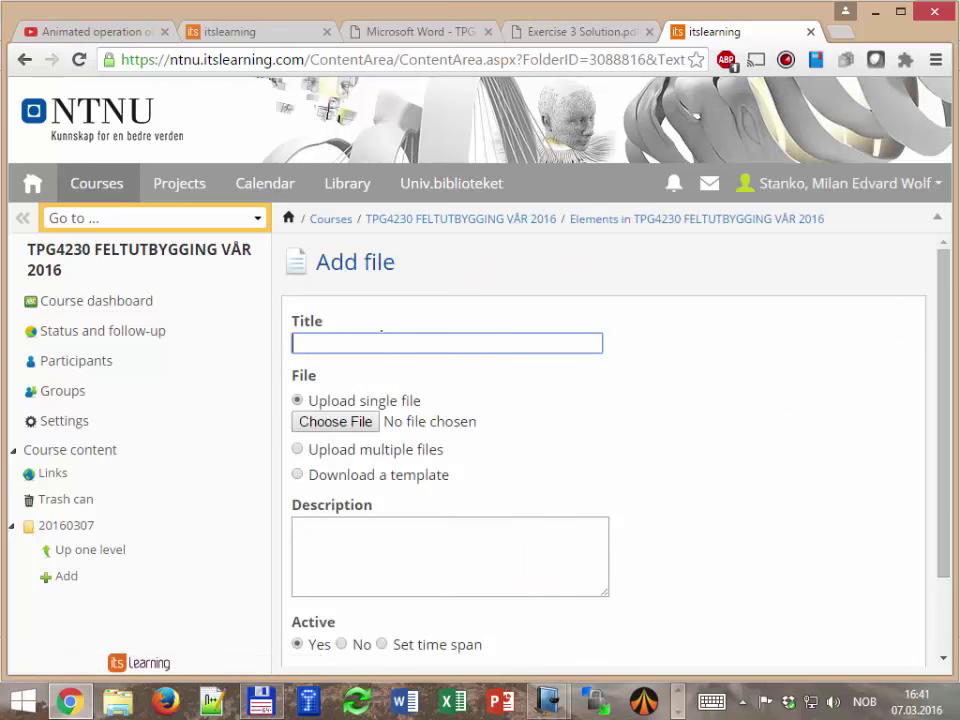
text(Clasjs)
key(BackSpace)
key(BackSpace)
text(s)
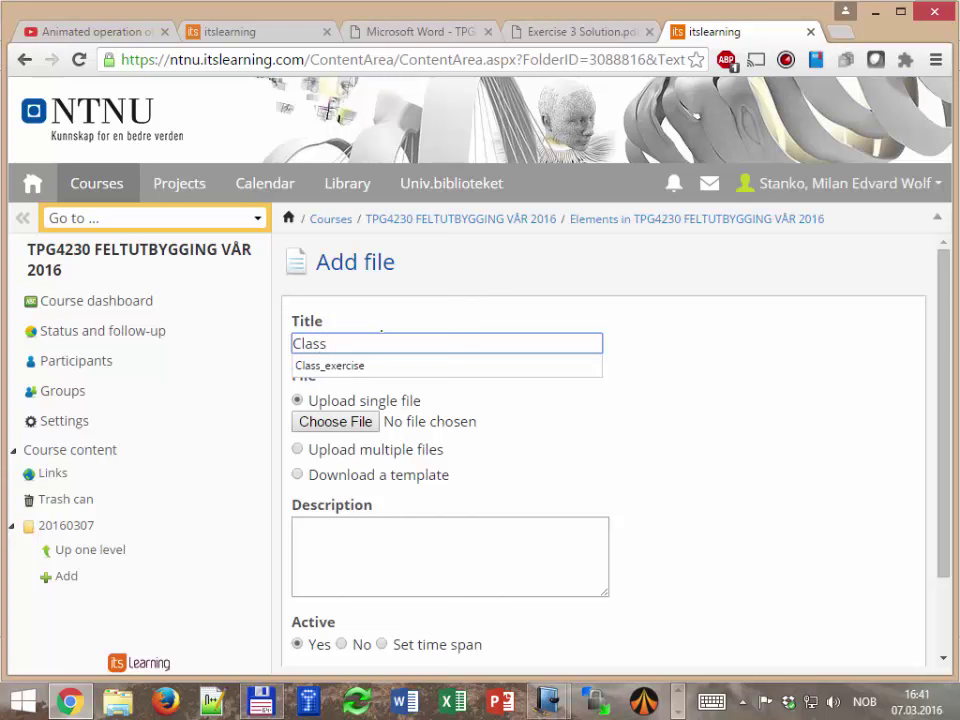
key(Down)
key(Return)
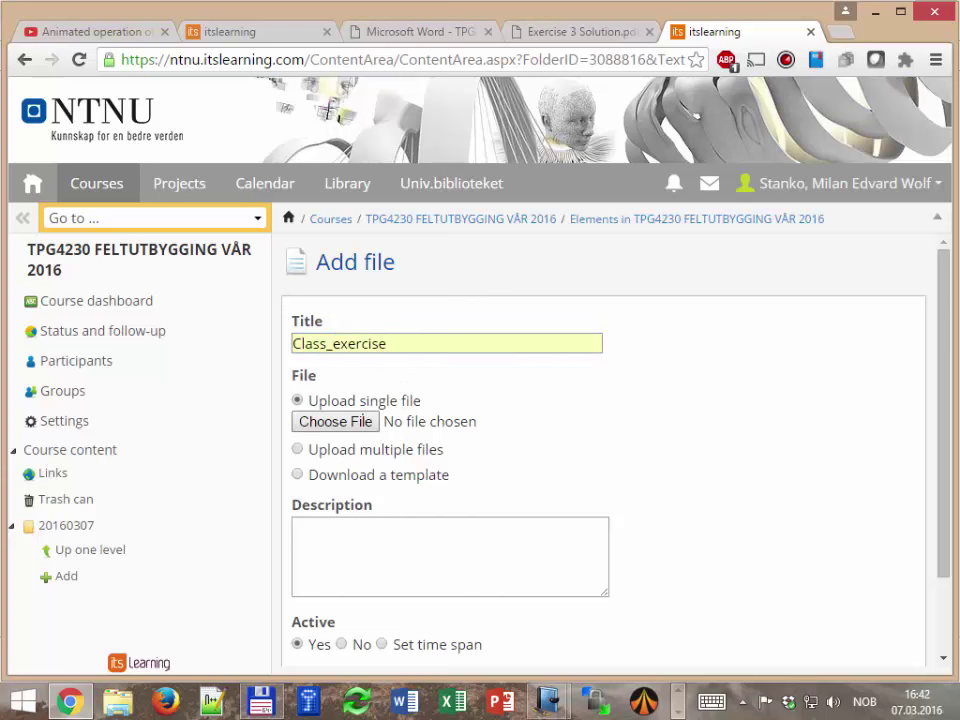
- Attach Exercise_02_Part_02.xls from the copied 20160307 folder path and save the file element
click(335, 421)
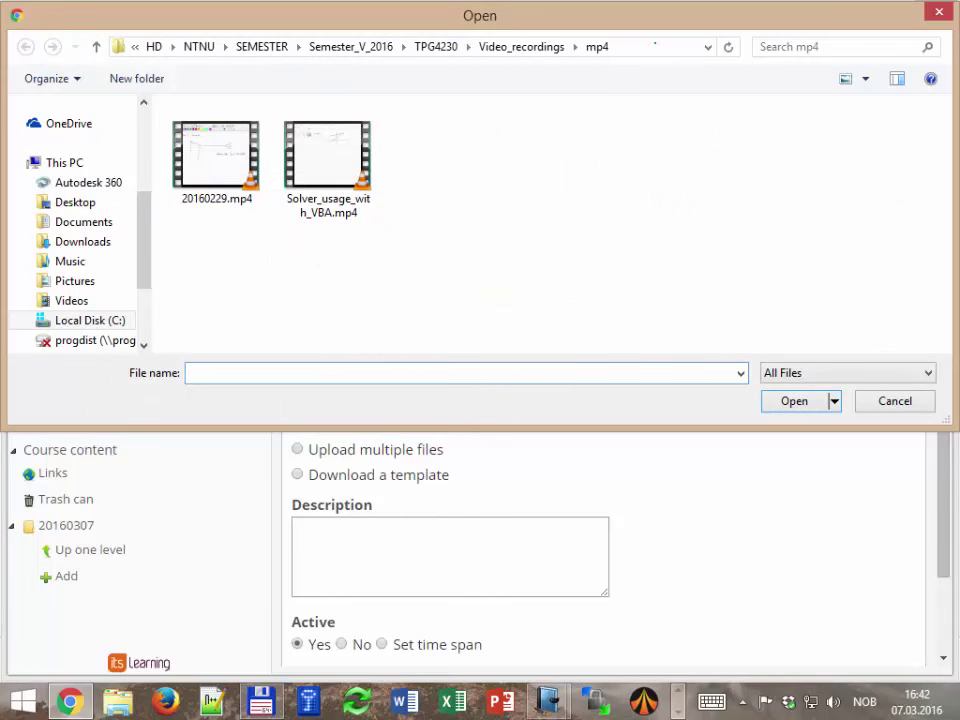
click(655, 44)
key(ctrl+v)
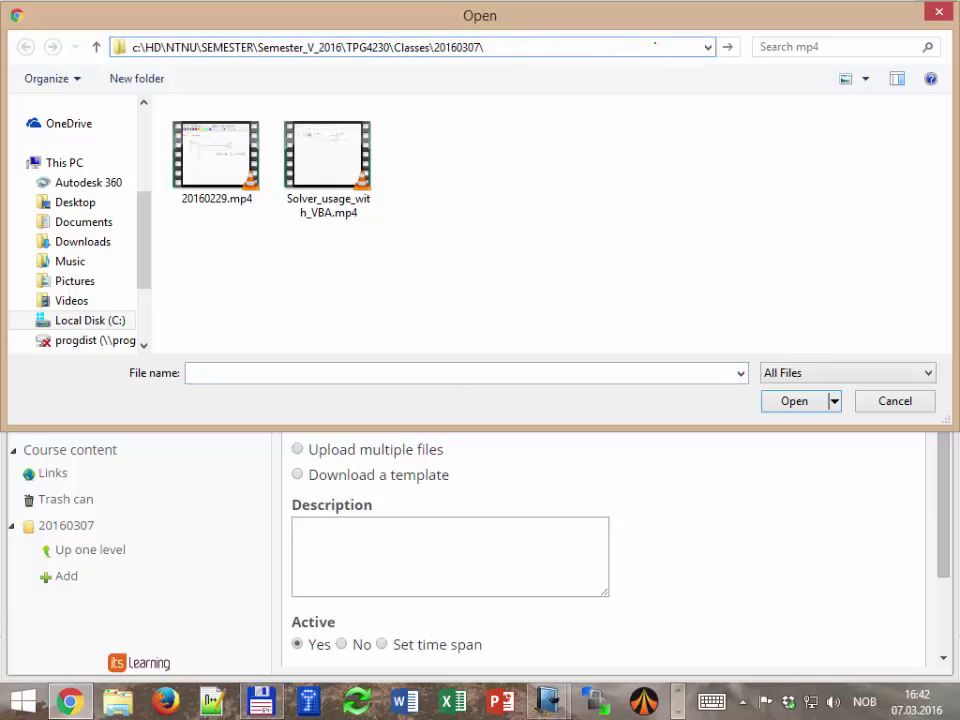
key(Return)
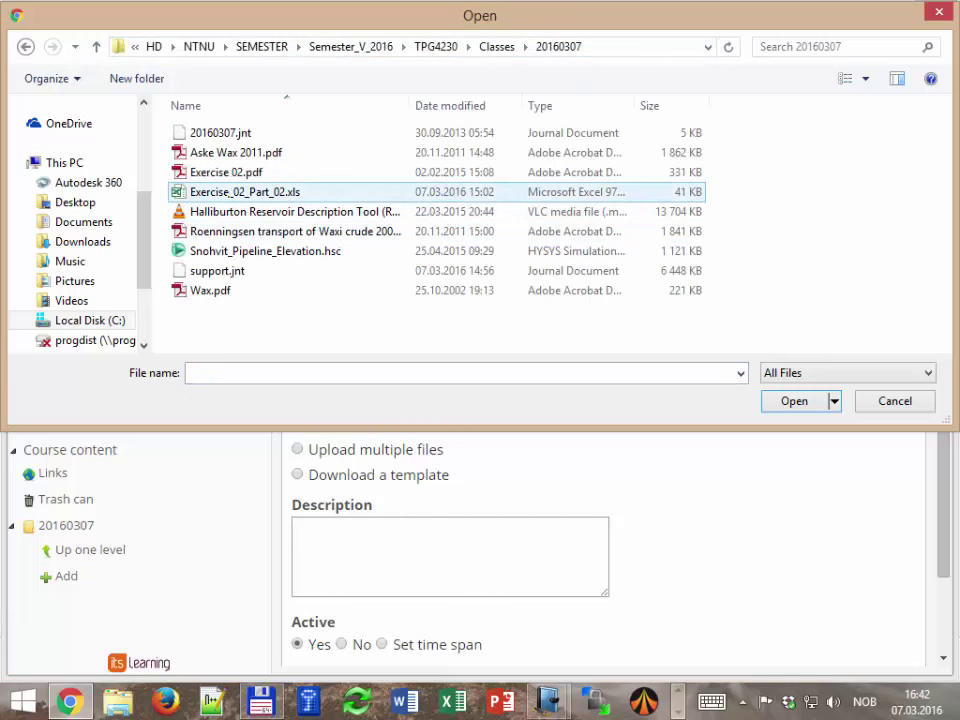
double_click(245, 191)
scroll(340, 597, down, 1)
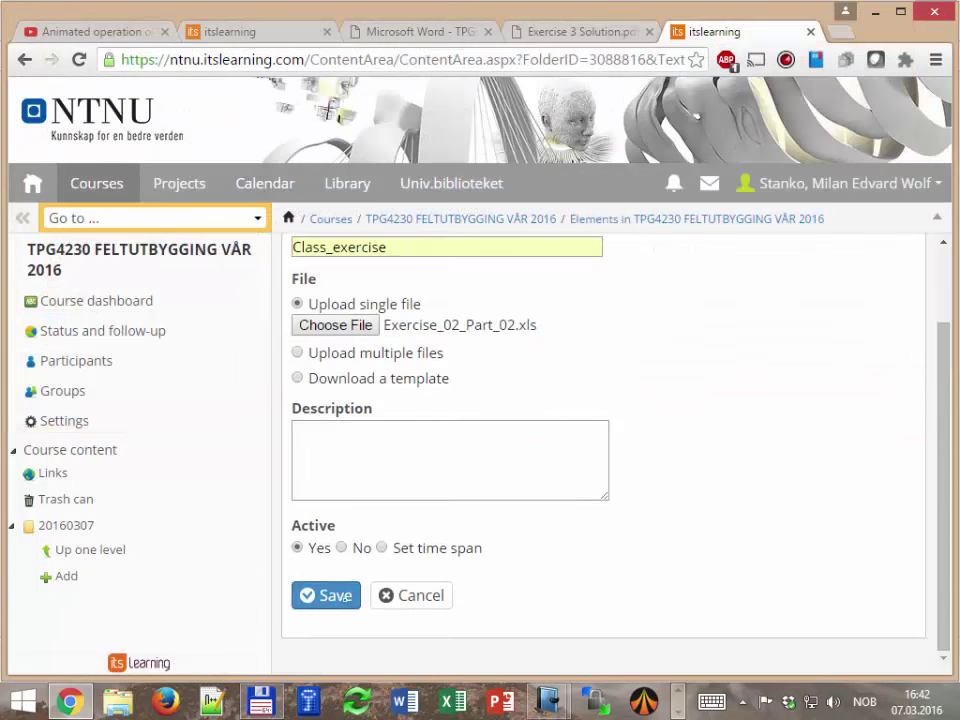
click(336, 596)
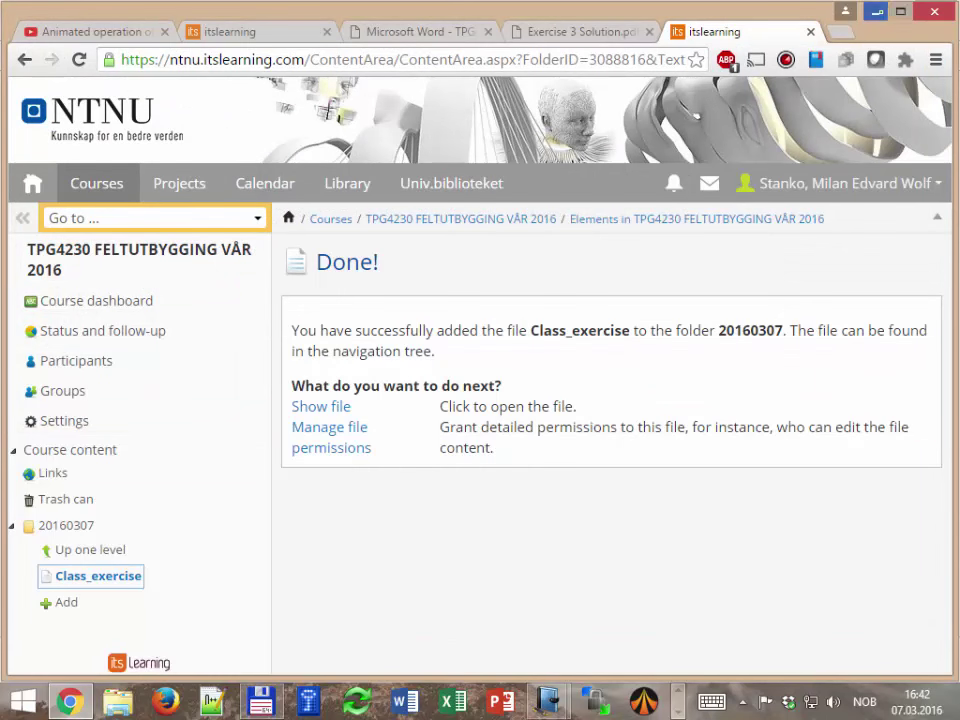
- Switch to Aspen HYSYS, create a new case and maximize its window
click(260, 700)
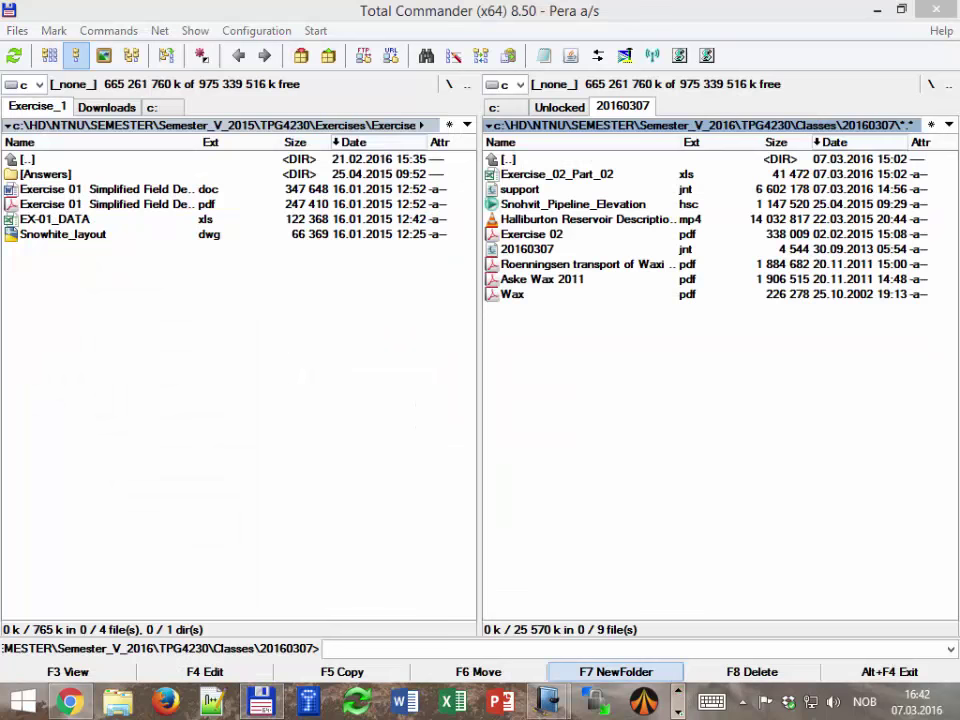
click(676, 690)
click(643, 700)
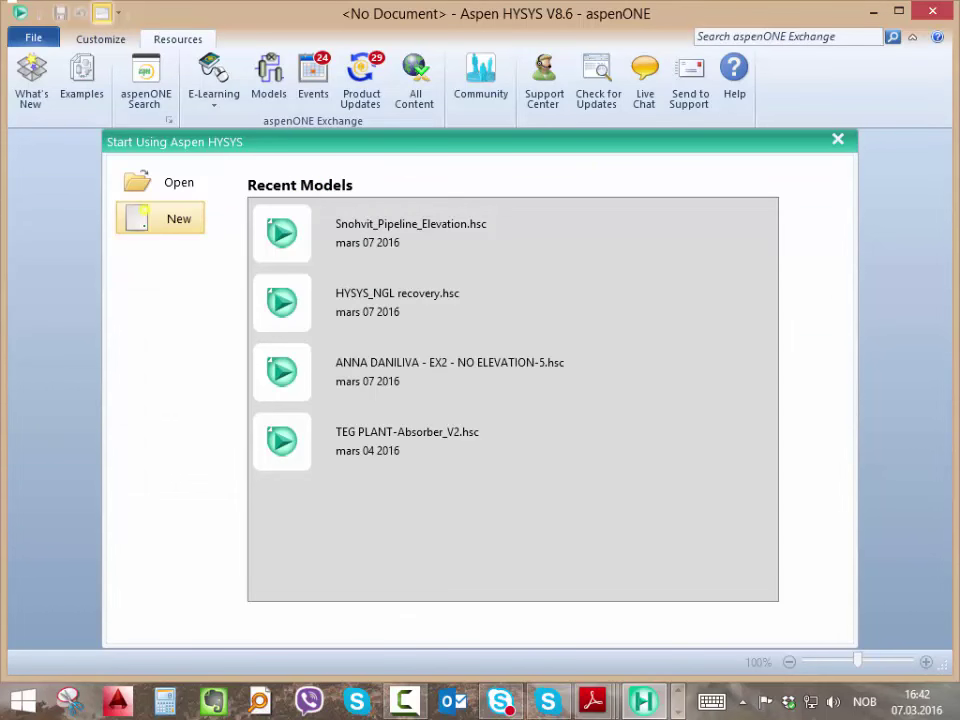
click(160, 218)
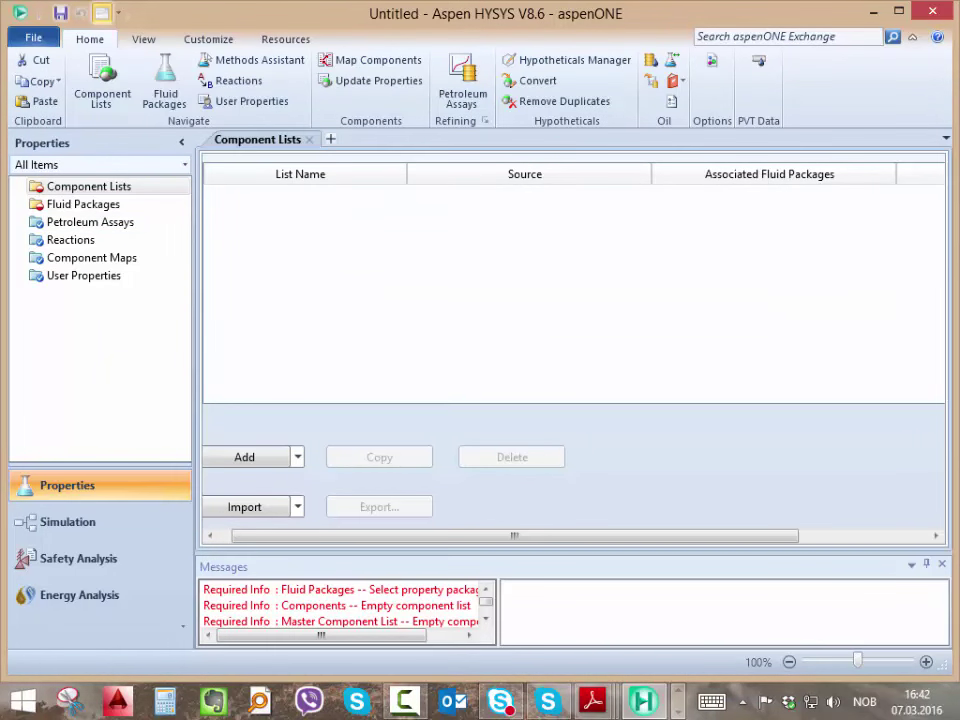
key(super+Left)
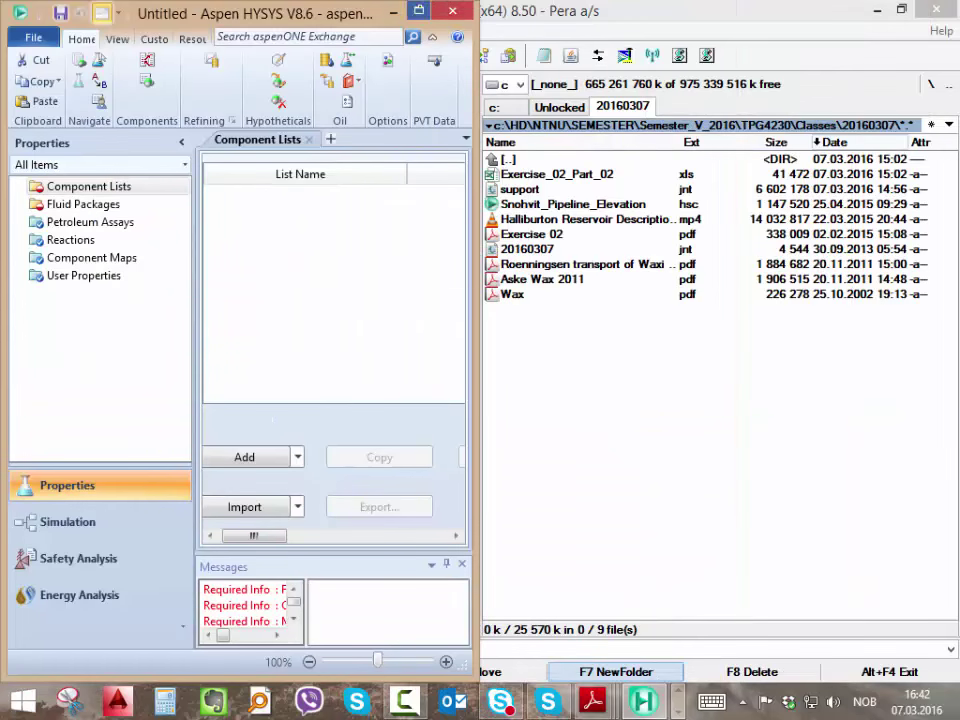
key(super+Up)
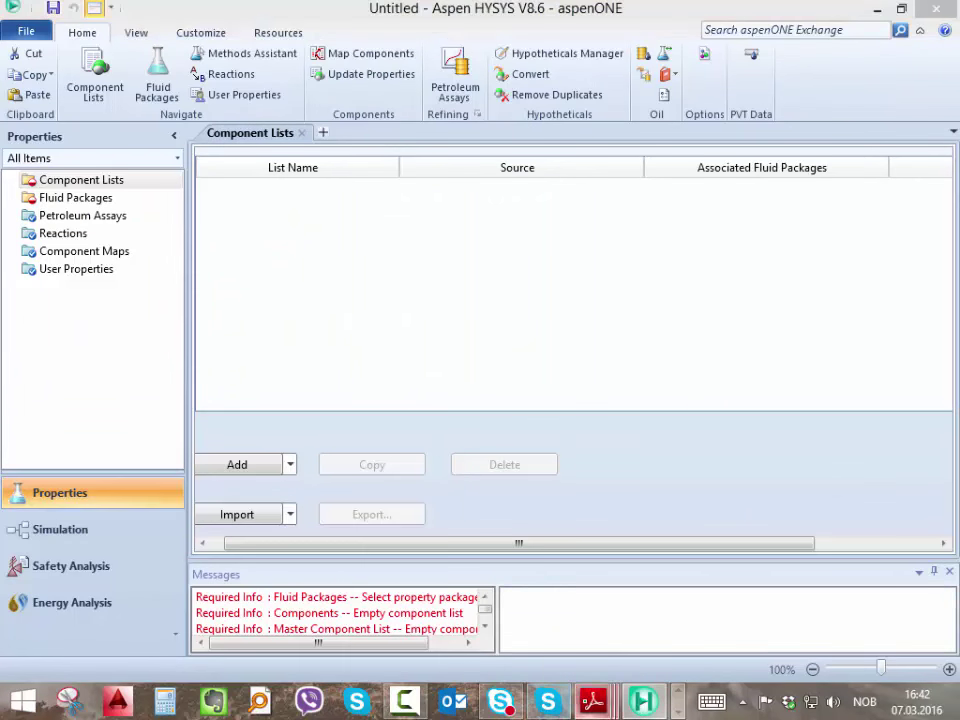
- Switch to Exercise 02.pdf in Adobe Reader and read the gas composition table in Part 2
mouse_move(593, 701)
click(460, 560)
scroll(449, 454, up, 20)
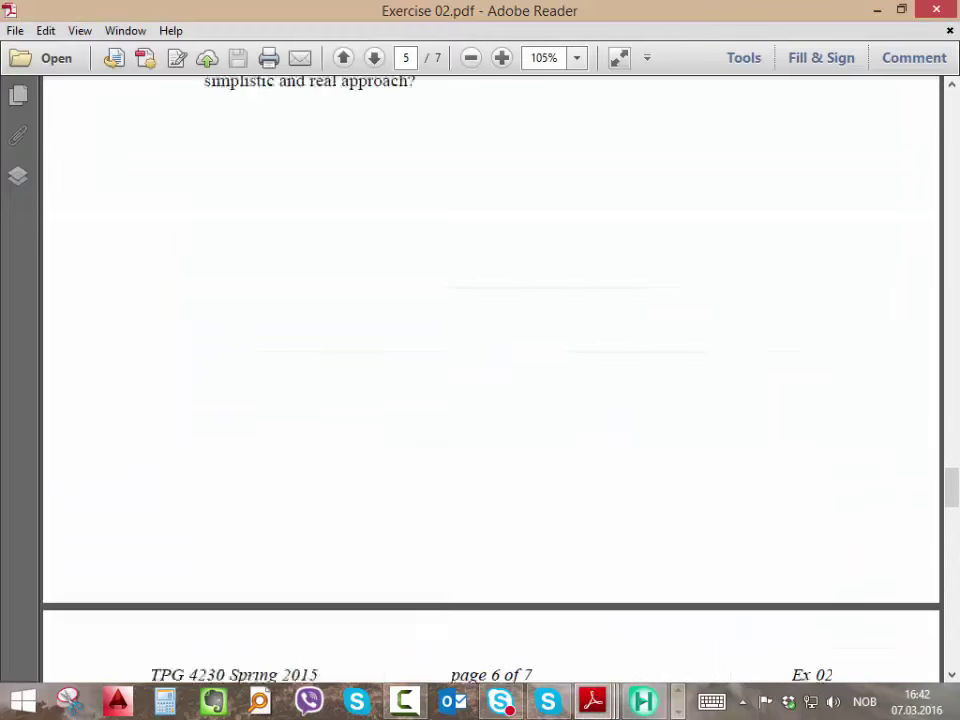
scroll(449, 451, up, 10)
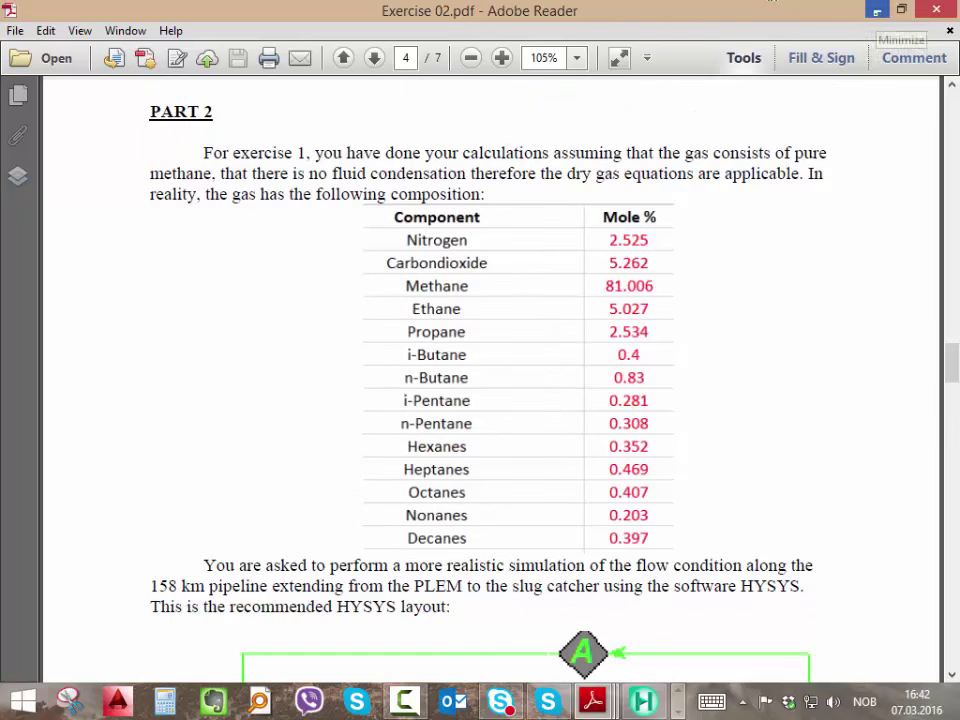
click(877, 10)
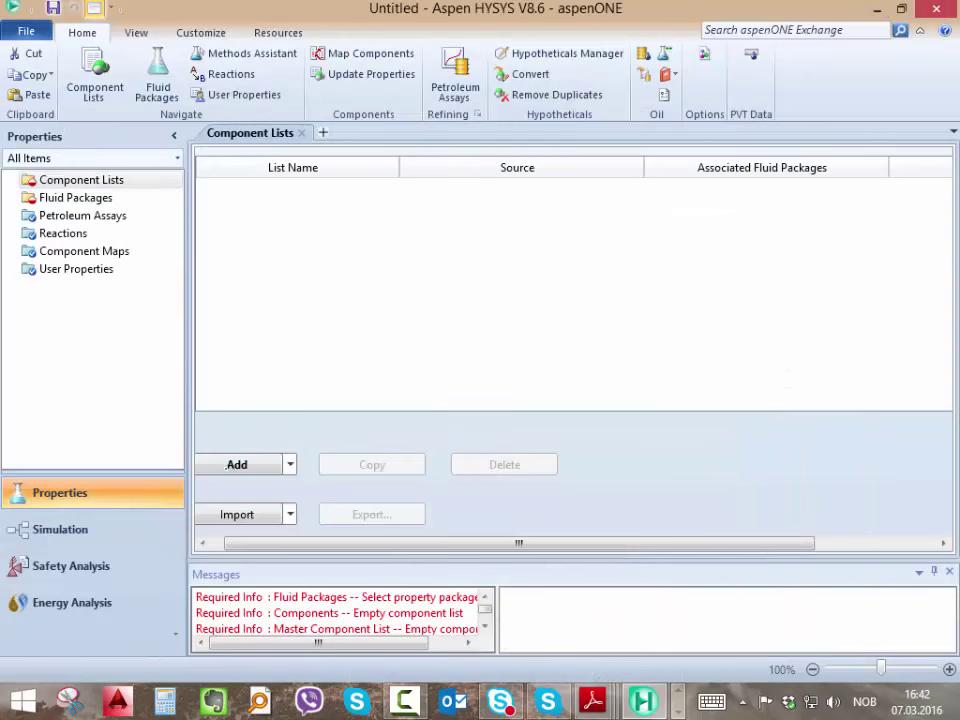
- Create a new component list in Aspen HYSYS, search the pure components for n2 and add Nitrogen
click(237, 464)
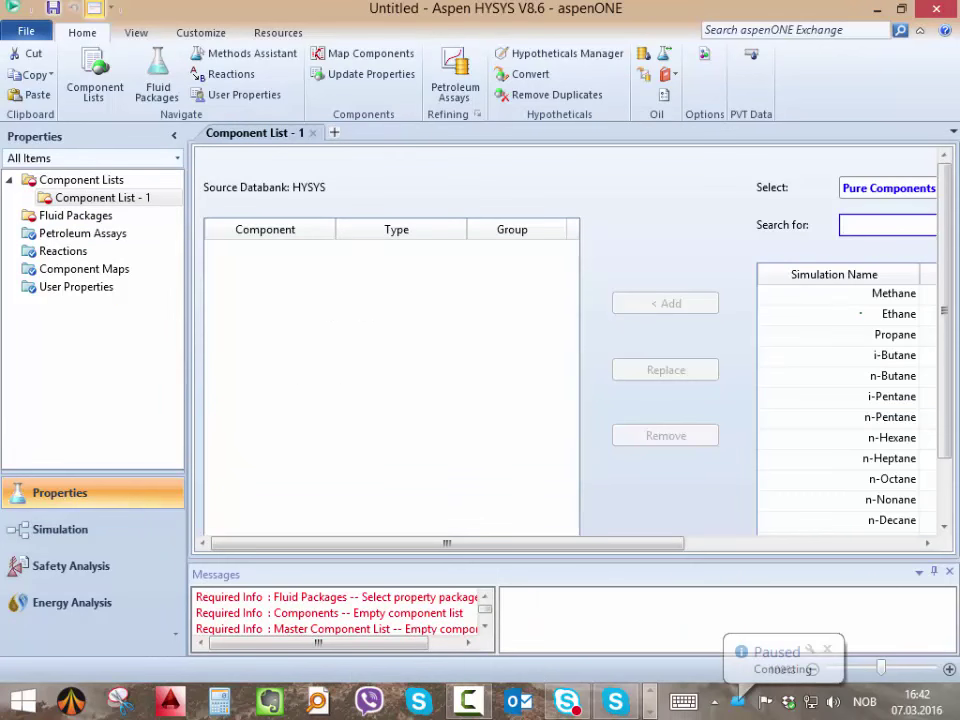
drag(645, 543, 697, 543)
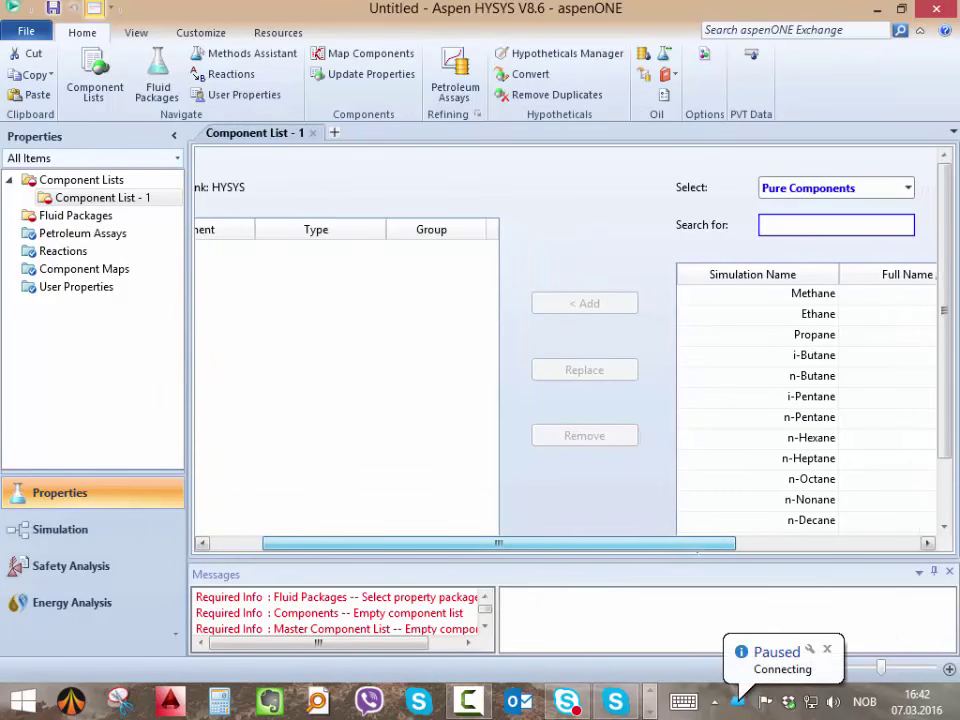
text(n2)
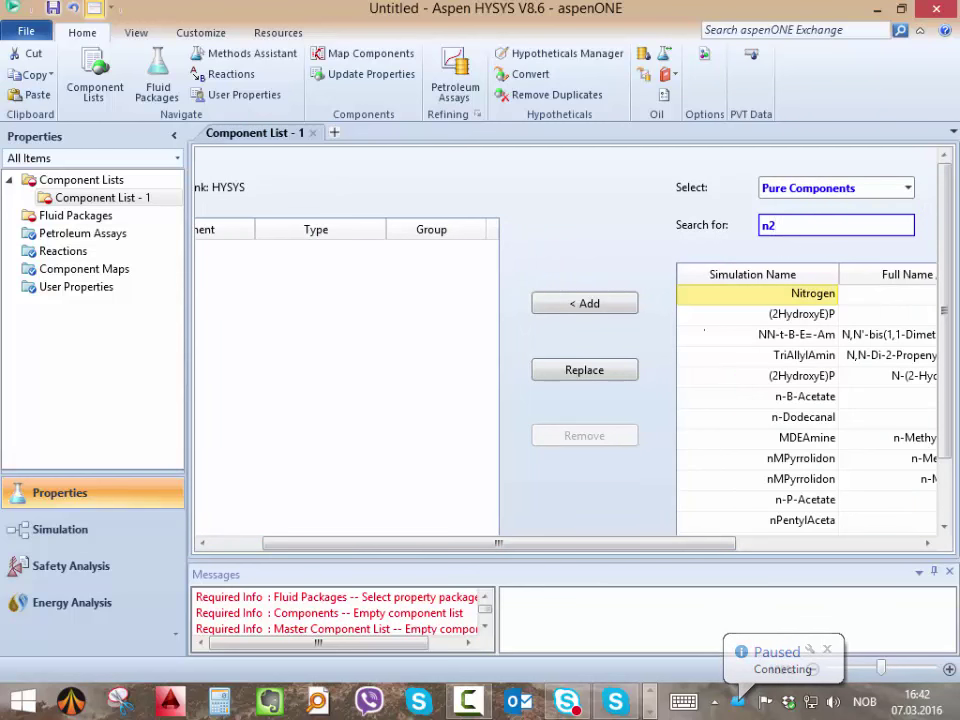
click(609, 303)
- Search the pure components for co2 and add CO2 to the component list
click(800, 224)
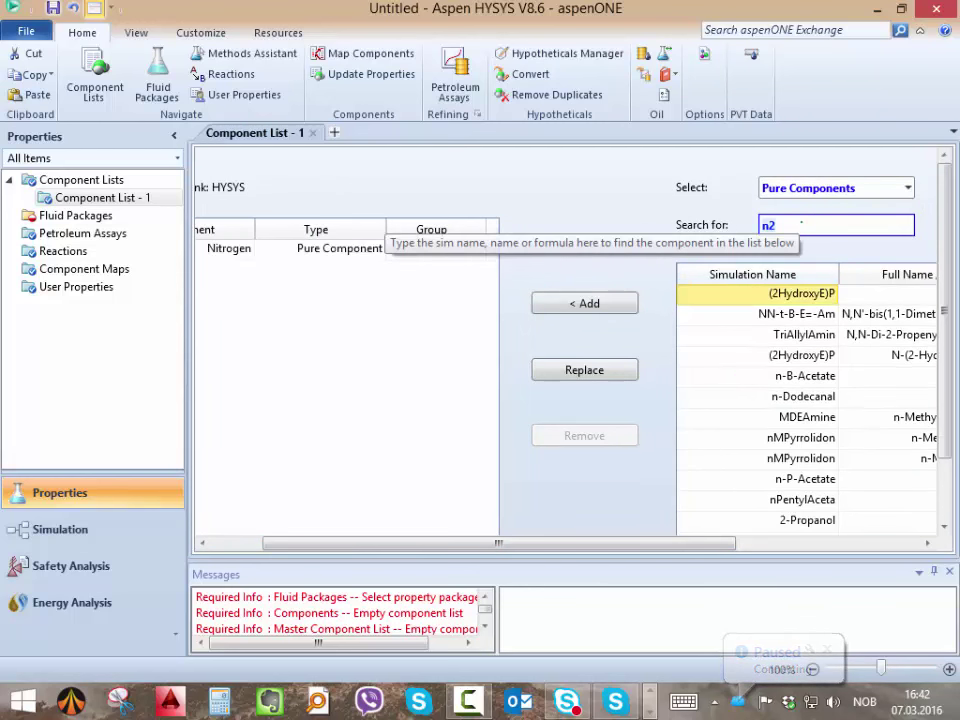
text(co2)
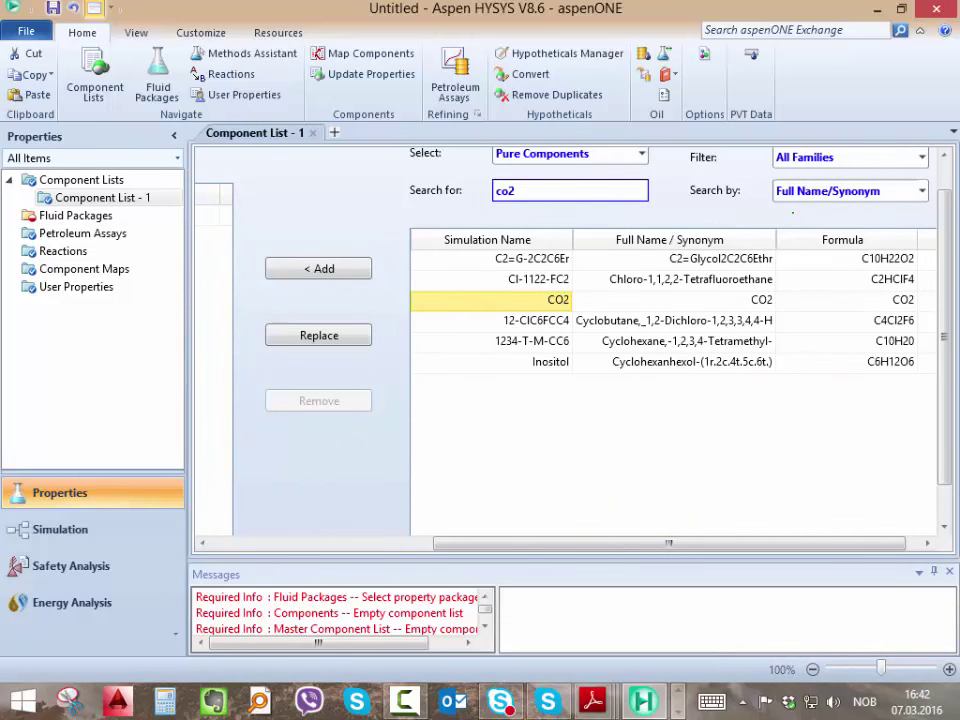
key(Return)
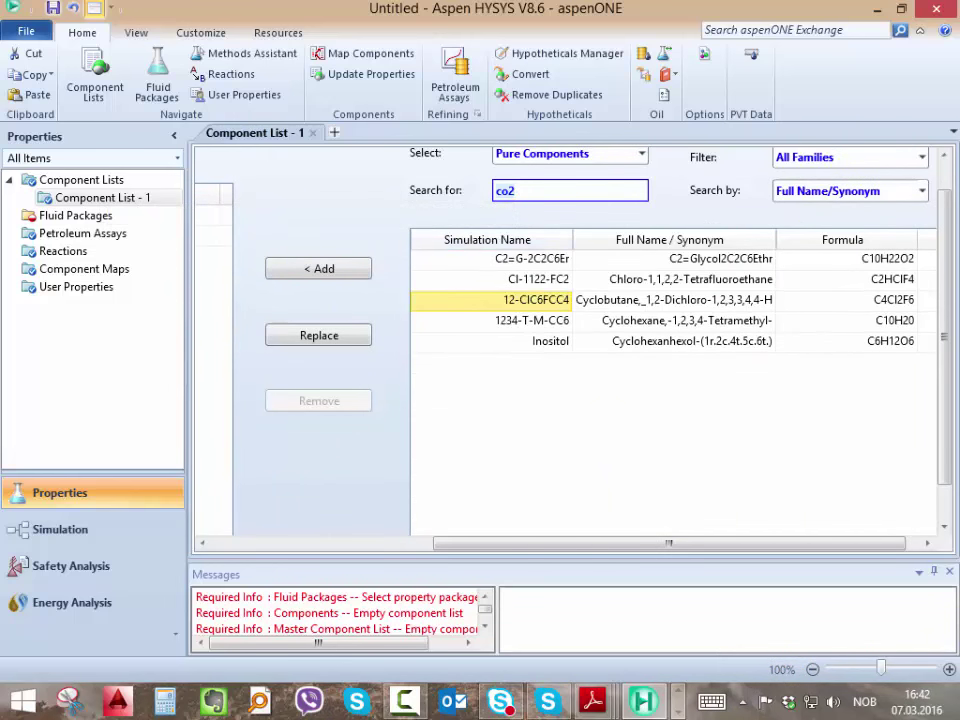
- Check the exercise composition, then add Methane, Ethane and Propane to the component list by searching for c1 through c3
mouse_move(593, 700)
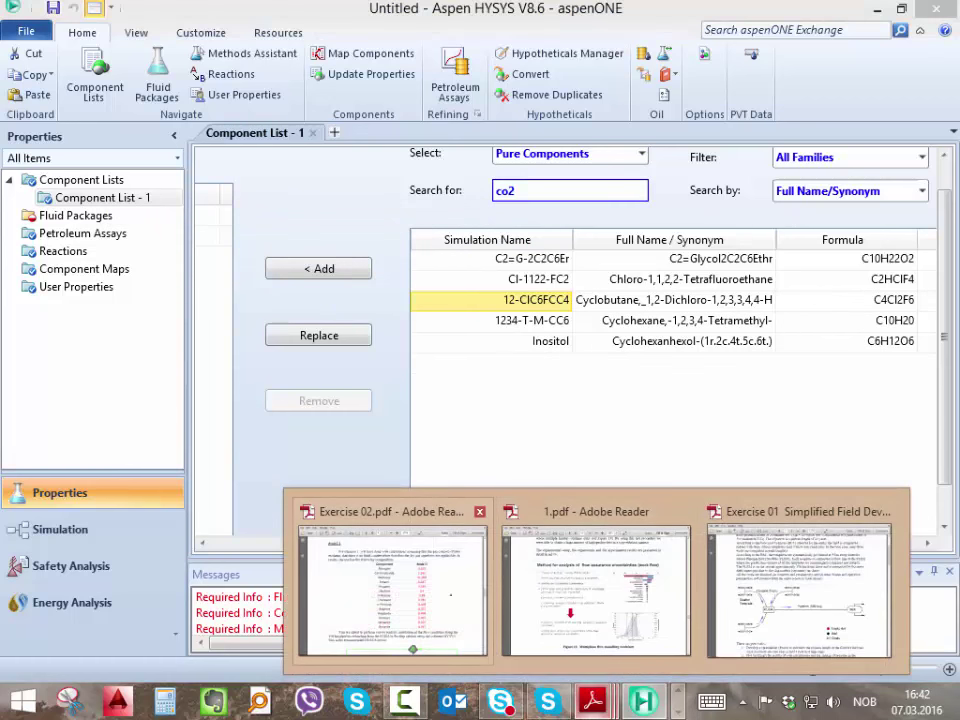
mouse_move(446, 594)
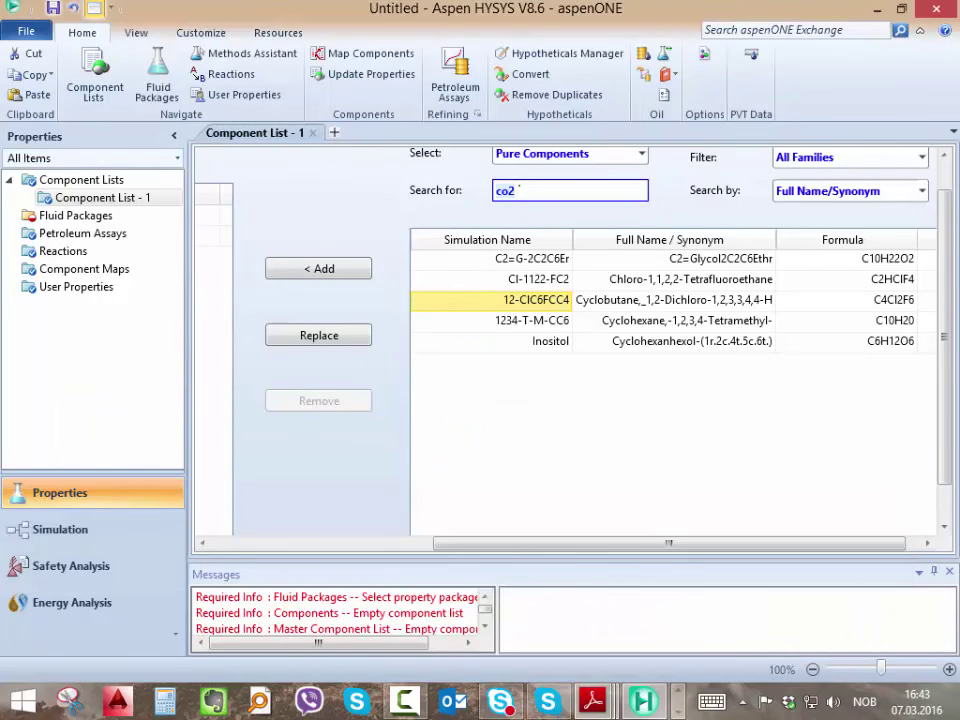
key(BackSpace)
key(BackSpace)
text(1)
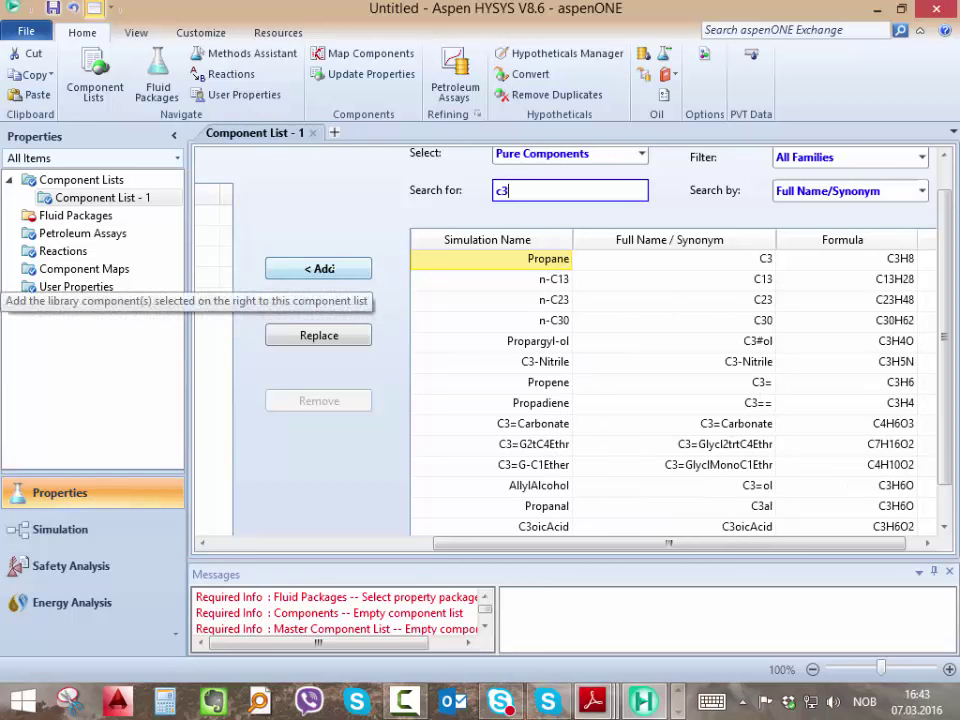
- Search the pure components for ic4 and add i-Butane to the component list
key(BackSpace)
key(BackSpace)
text(ic4)
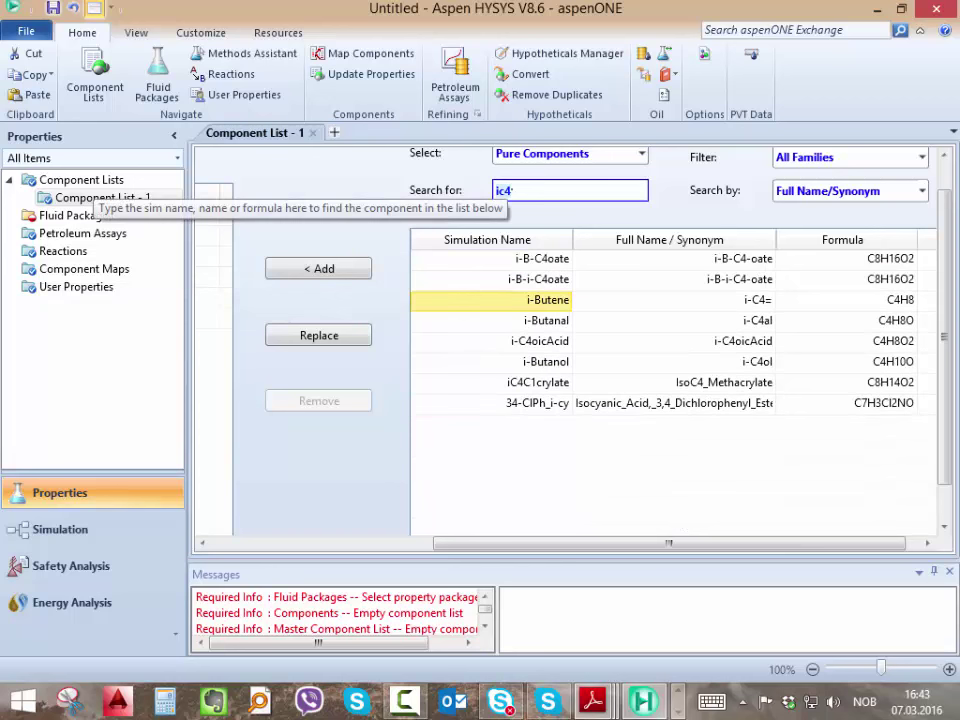
- Search the pure components for nc4 and add n-Butane to the component list
key(BackSpace)
key(BackSpace)
key(BackSpace)
text(nc4)
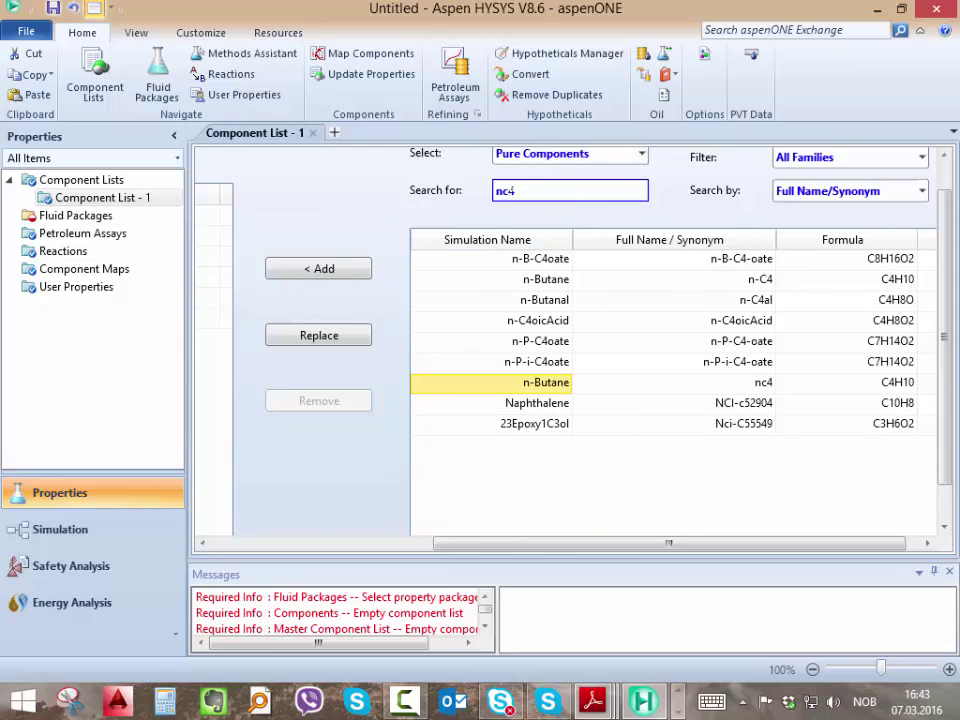
key(Return)
drag(490, 543, 462, 541)
- Check the composition table in Exercise 02.pdf, then add i-Pentane and n-Pentane in HYSYS by searching for ic5 and nc5
click(593, 702)
click(390, 585)
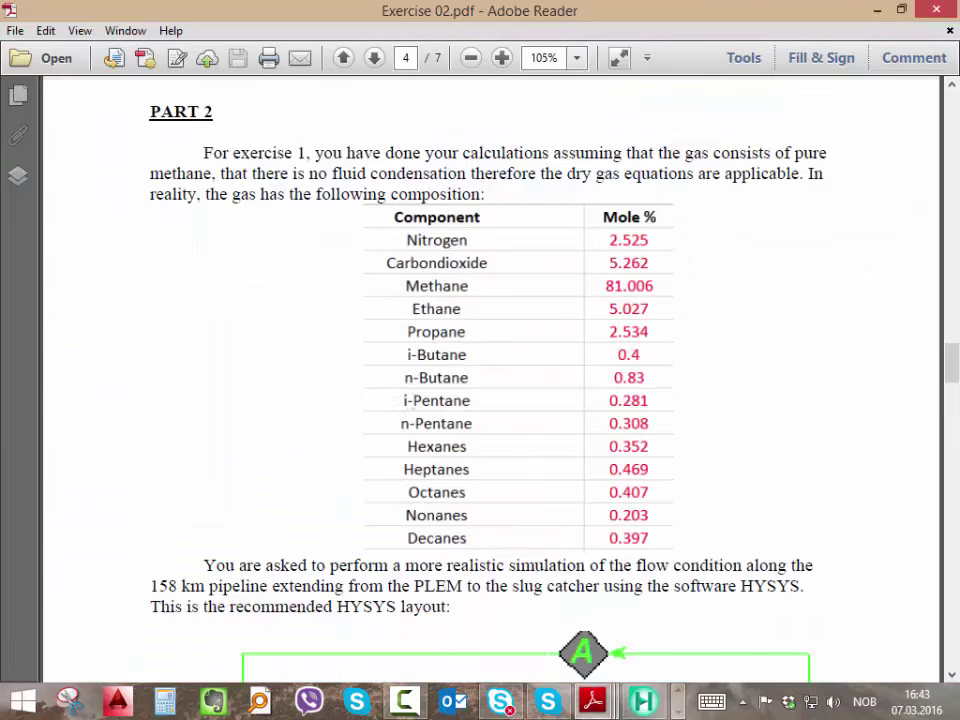
key(alt+Tab)
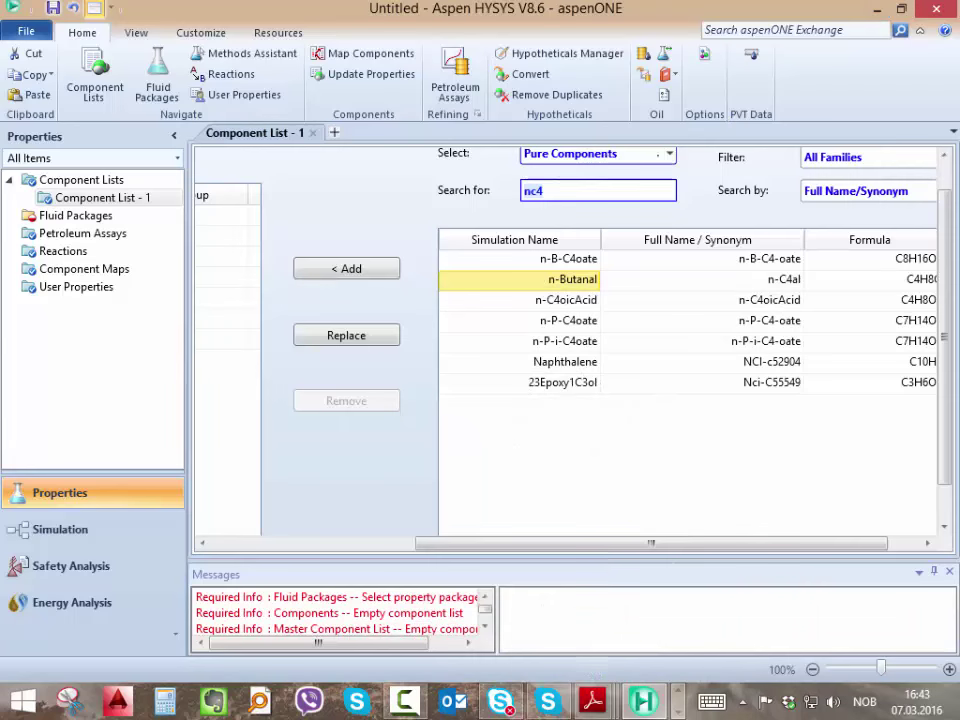
key(BackSpace)
text(ic5)
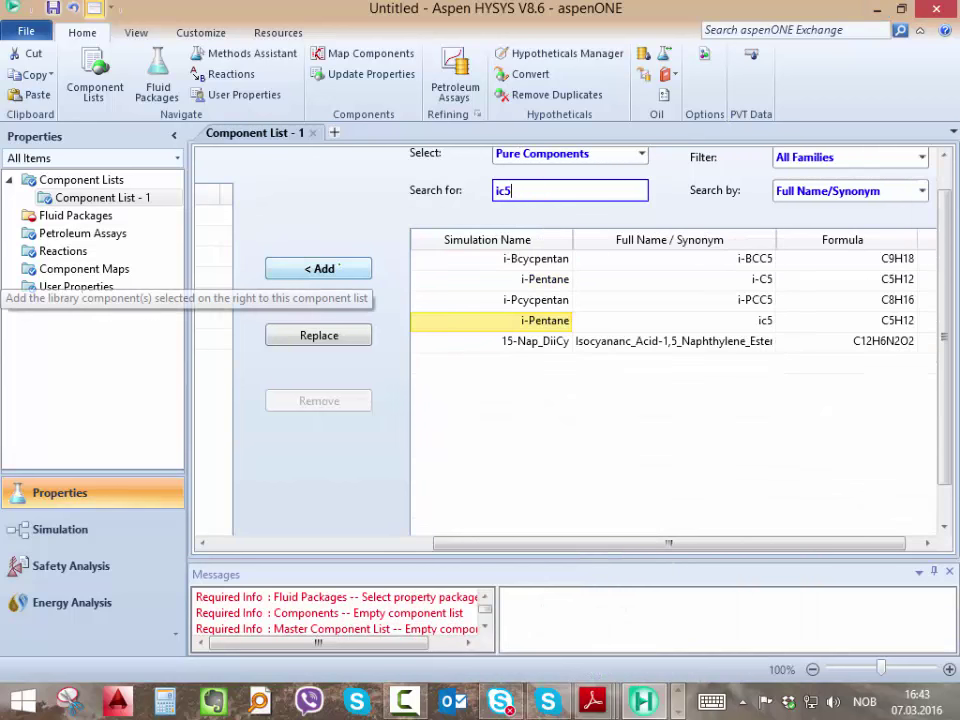
click(318, 268)
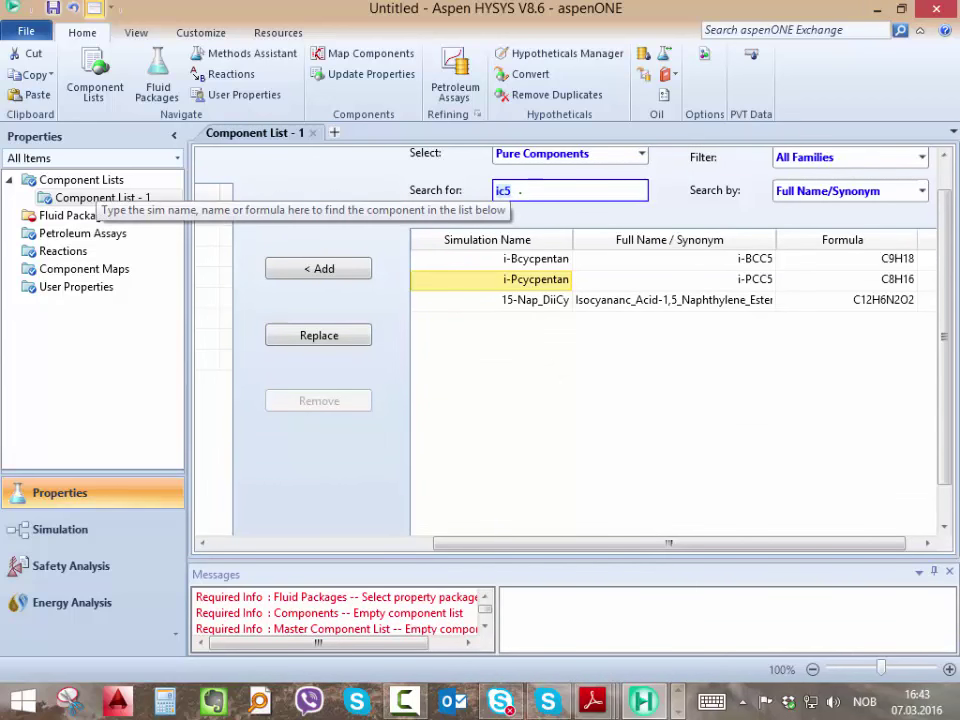
text(nc5)
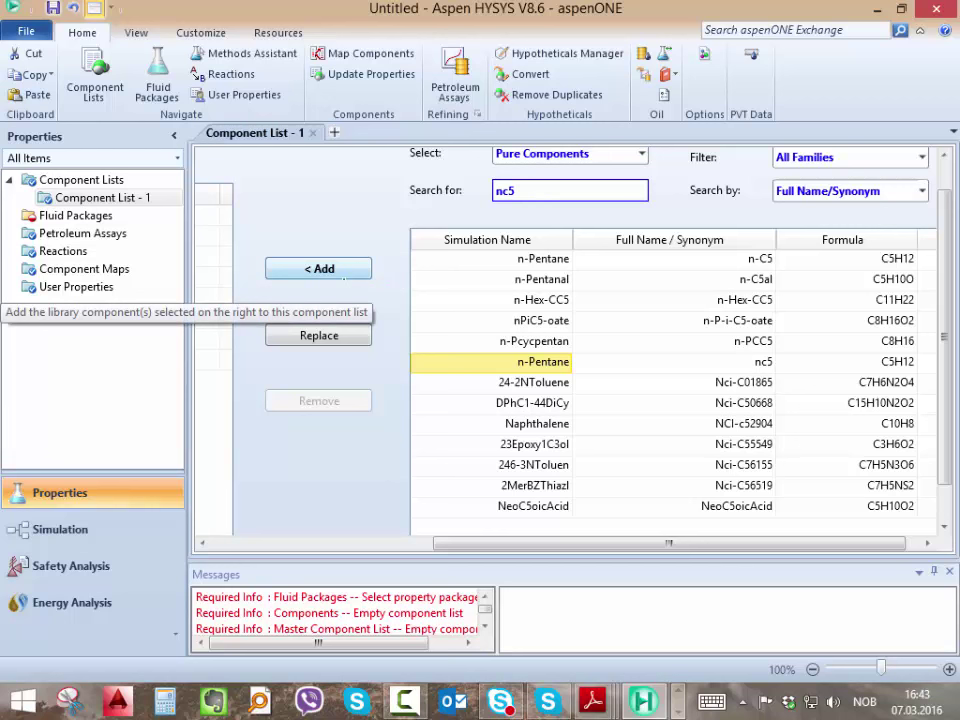
click(318, 269)
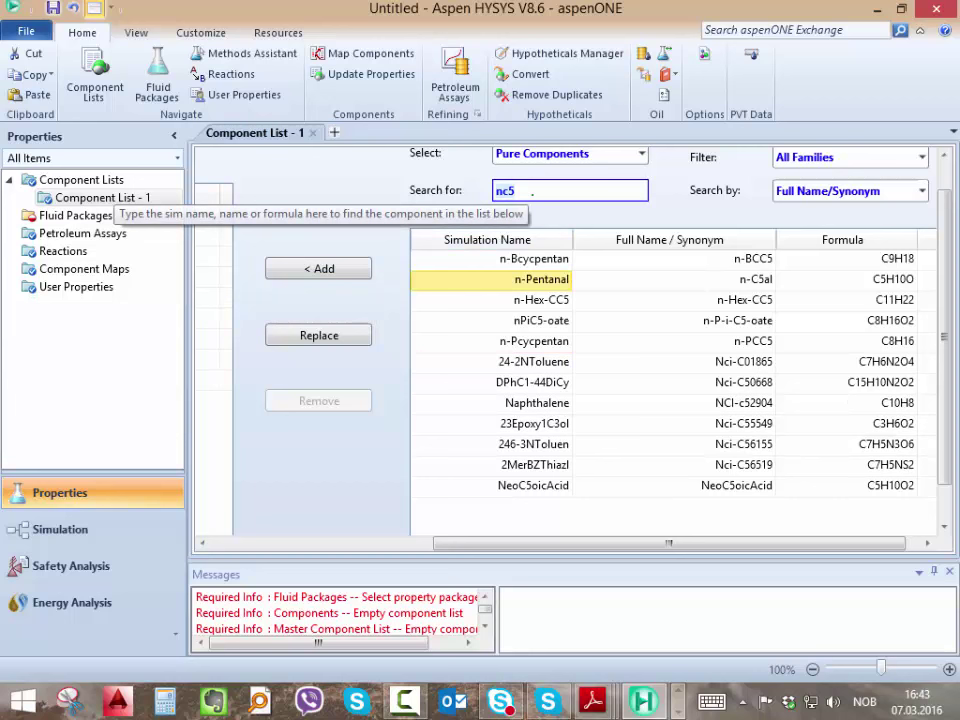
- Add n-Hexane and n-Heptane to the component list by searching for c6 and c7
key(BackSpace)
key(BackSpace)
key(BackSpace)
text(c6)
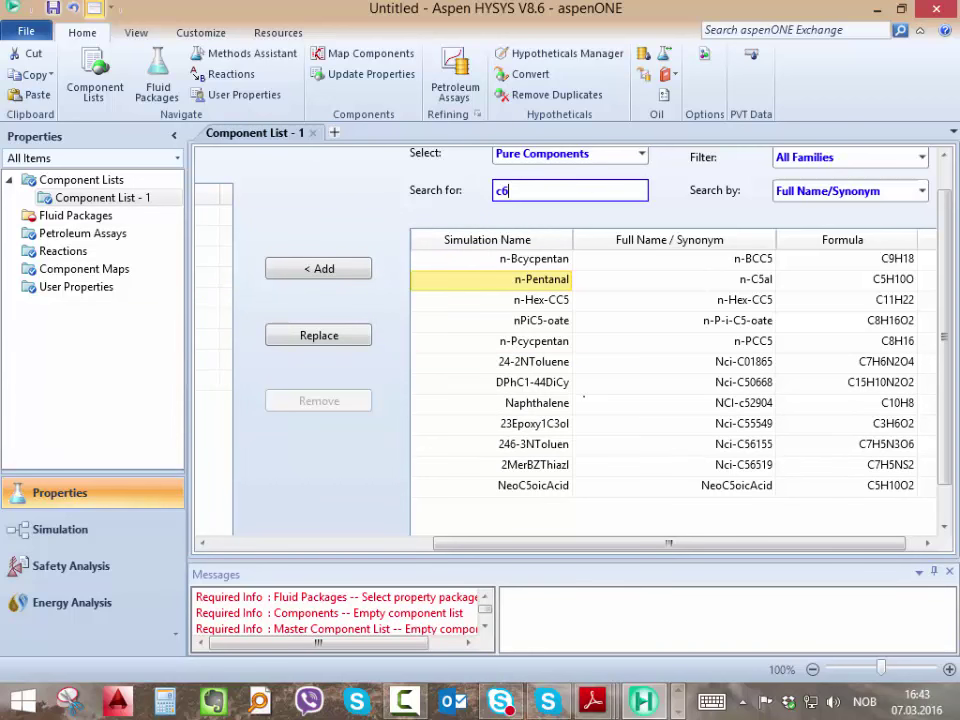
click(320, 269)
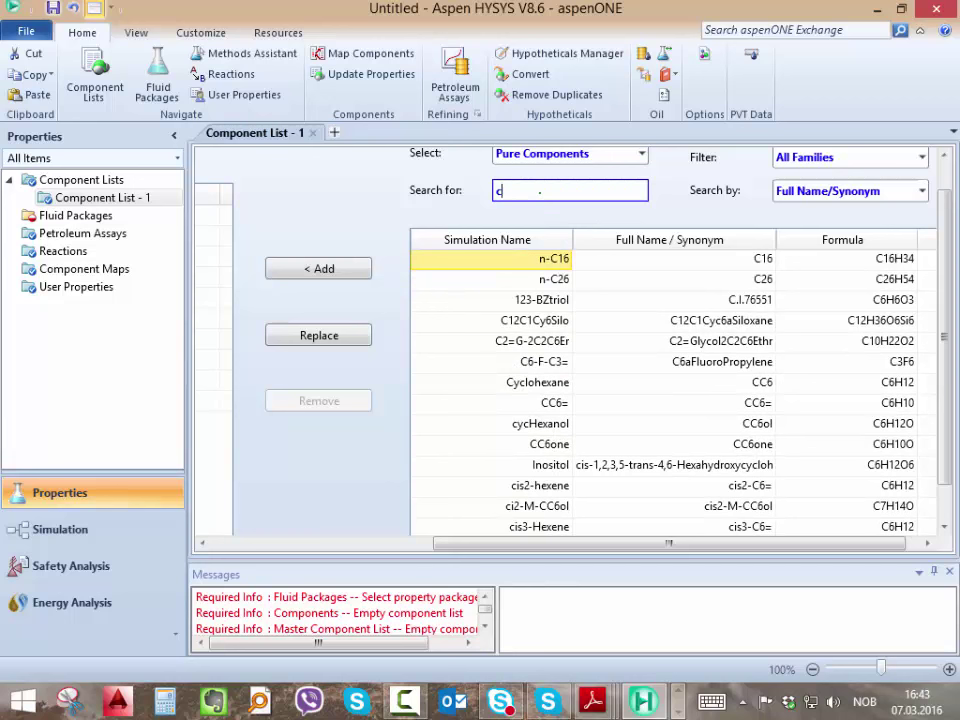
text(7)
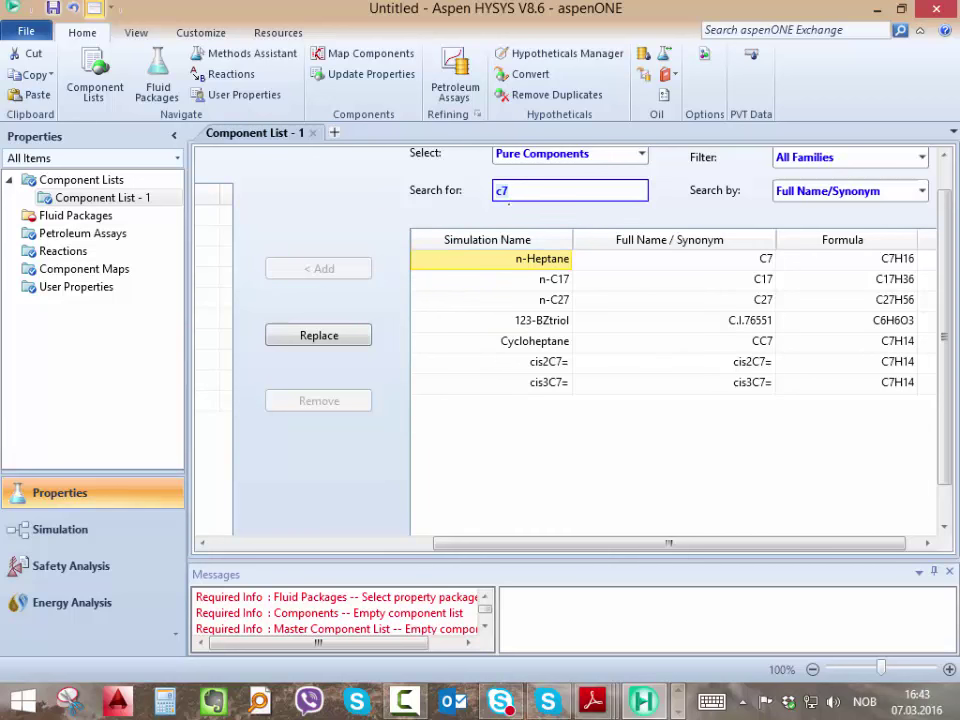
key(Return)
- Add n-Octane, n-Nonane and n-Decane to the component list by searching for c8, c9 and c10
text(8)
key(Return)
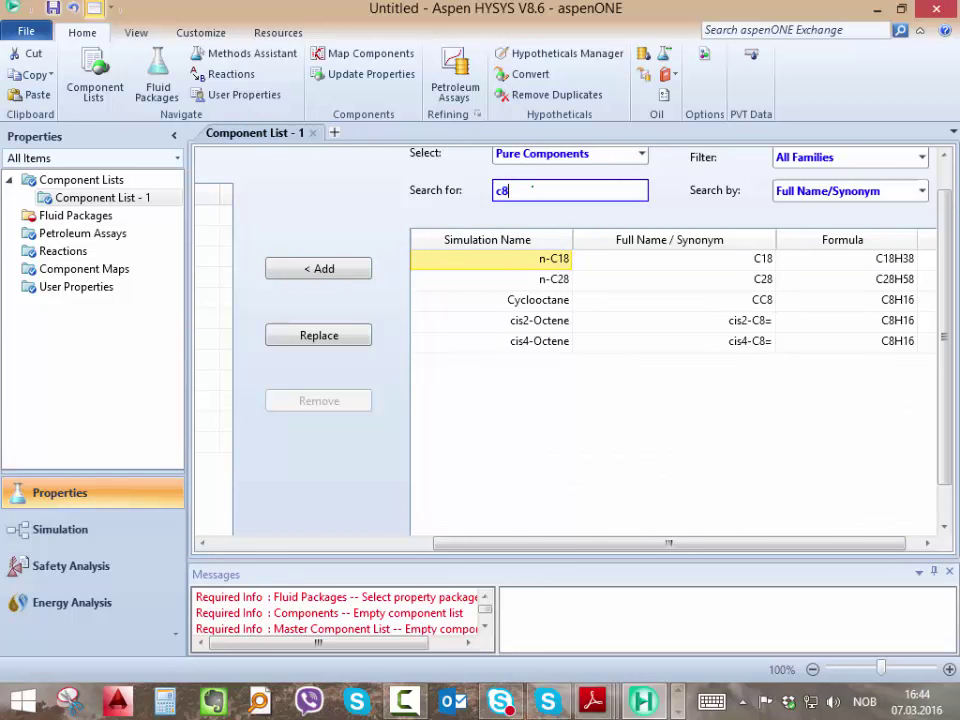
text(9)
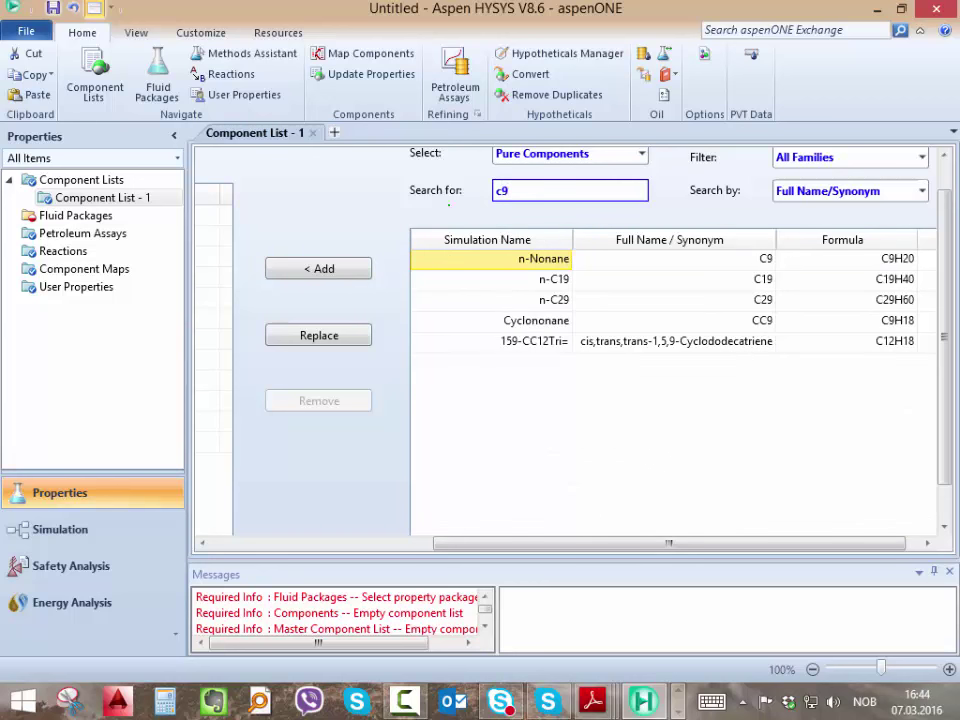
key(Return)
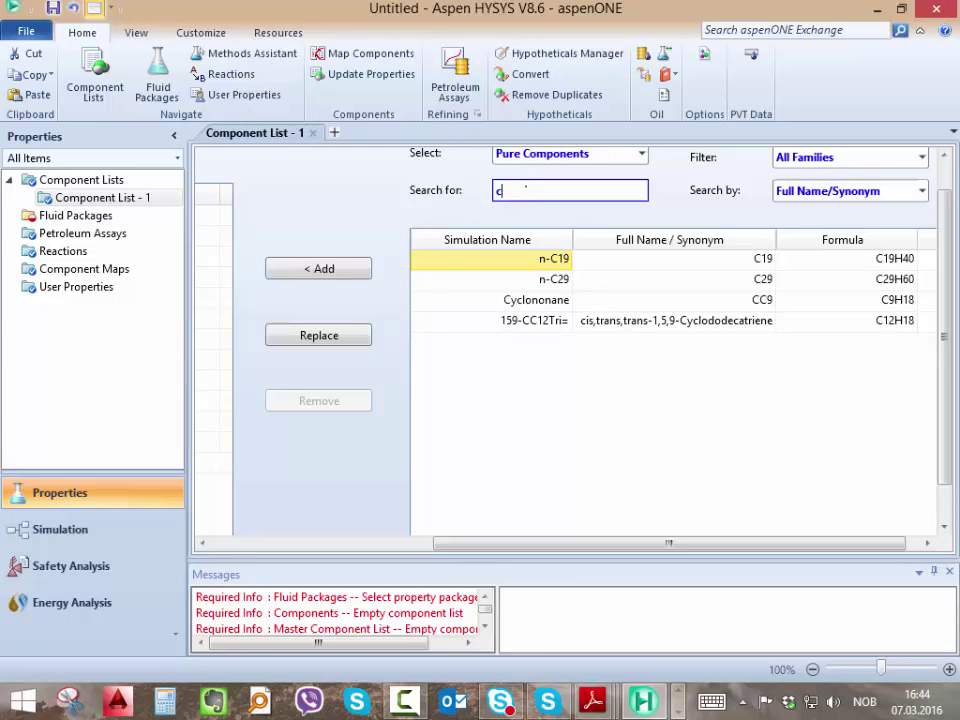
text(0)
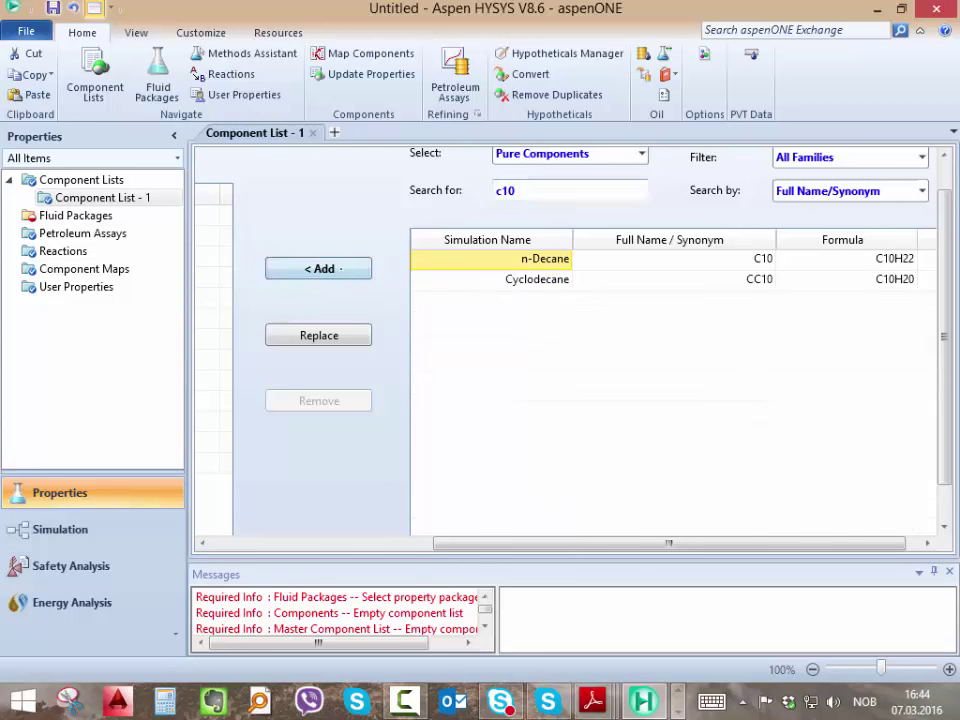
key(Return)
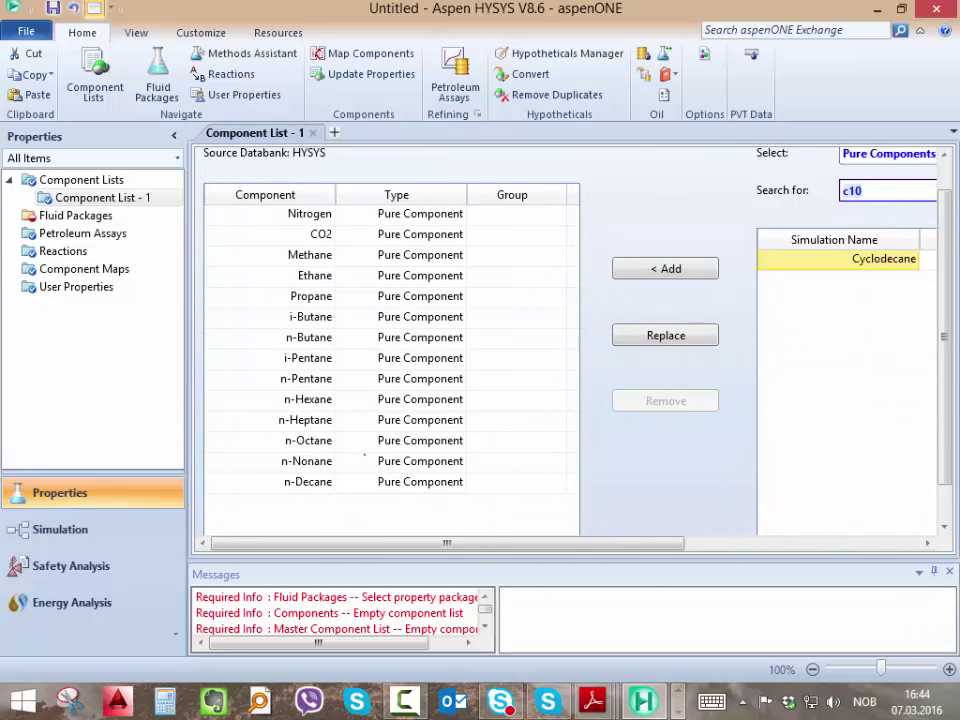
- Add a fluid package for Component List - 1 using the Peng-Robinson property package
click(62, 214)
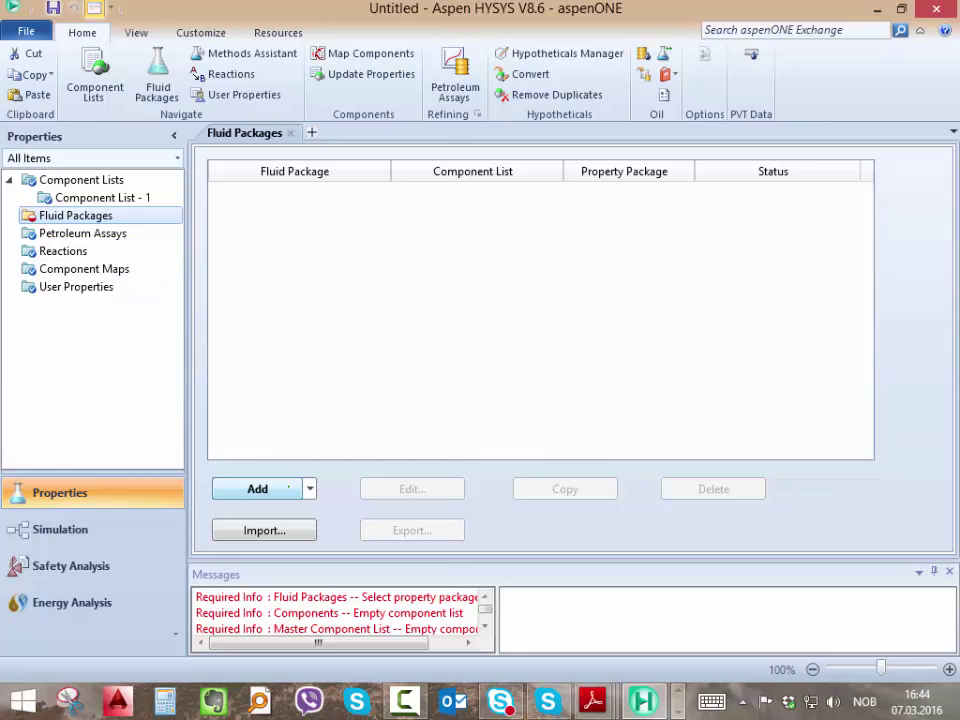
click(288, 488)
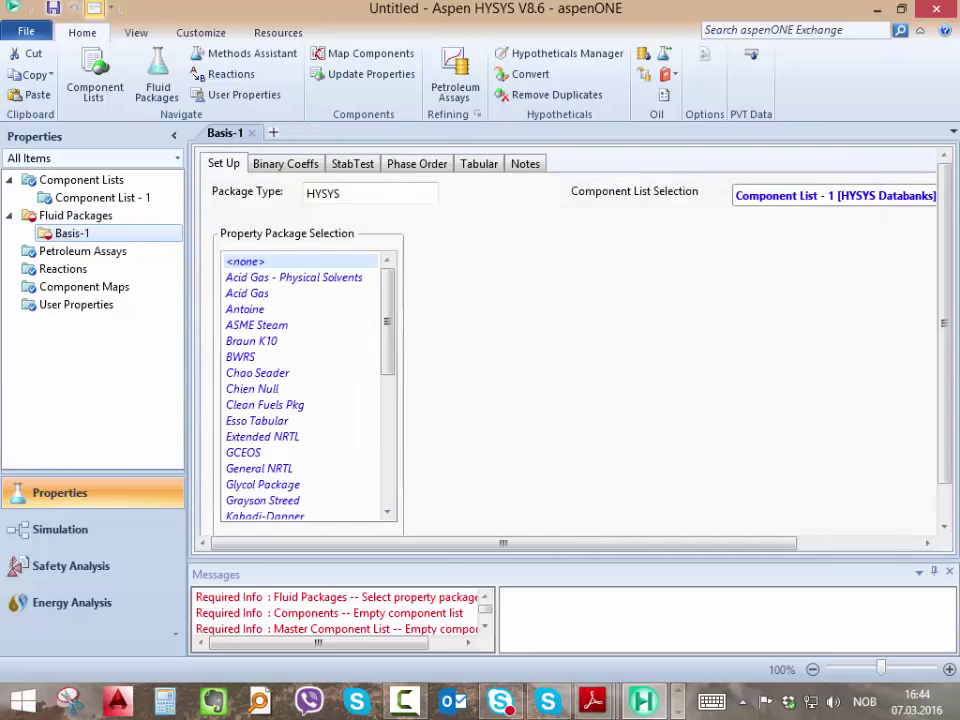
drag(384, 316, 376, 446)
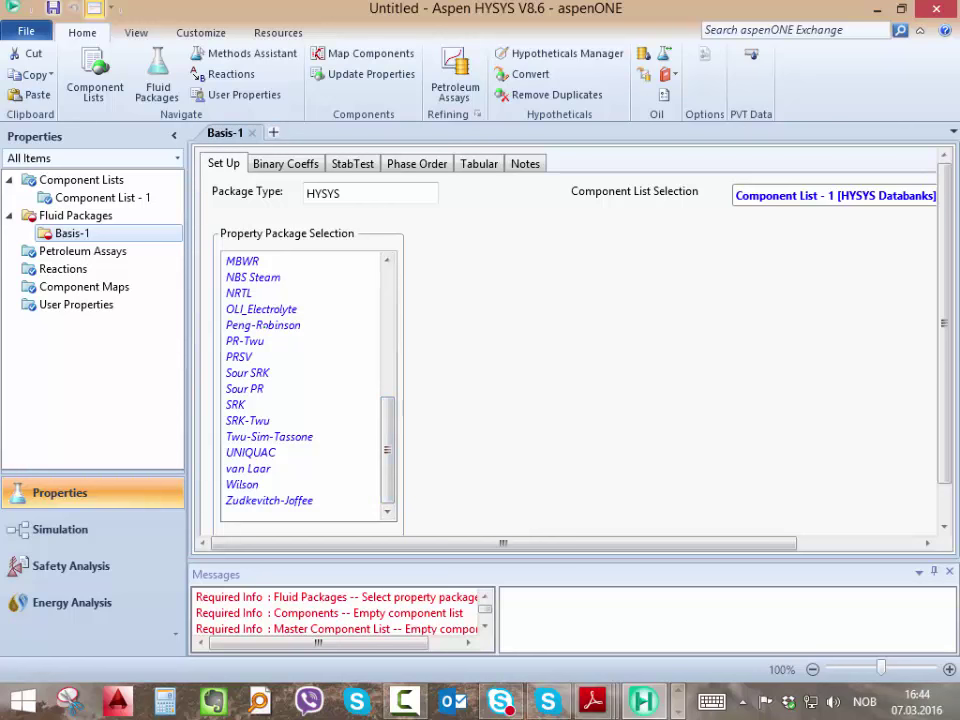
click(262, 326)
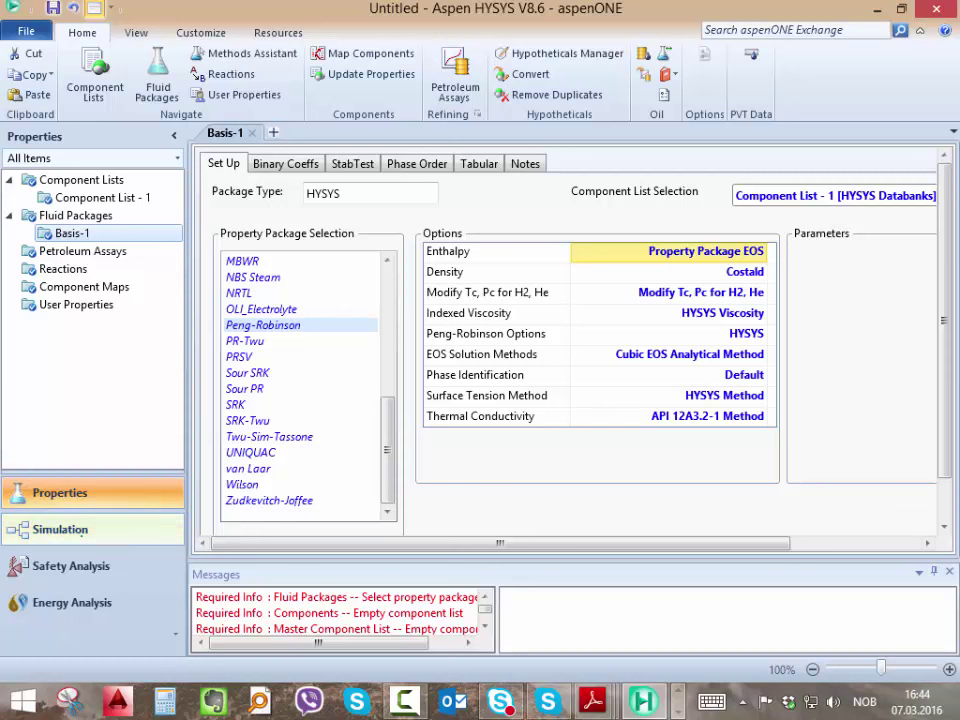
- Enter the simulation environment with the palette clear of the flowsheet, and check the recommended HYSYS layout in Exercise 02.pdf
click(60, 529)
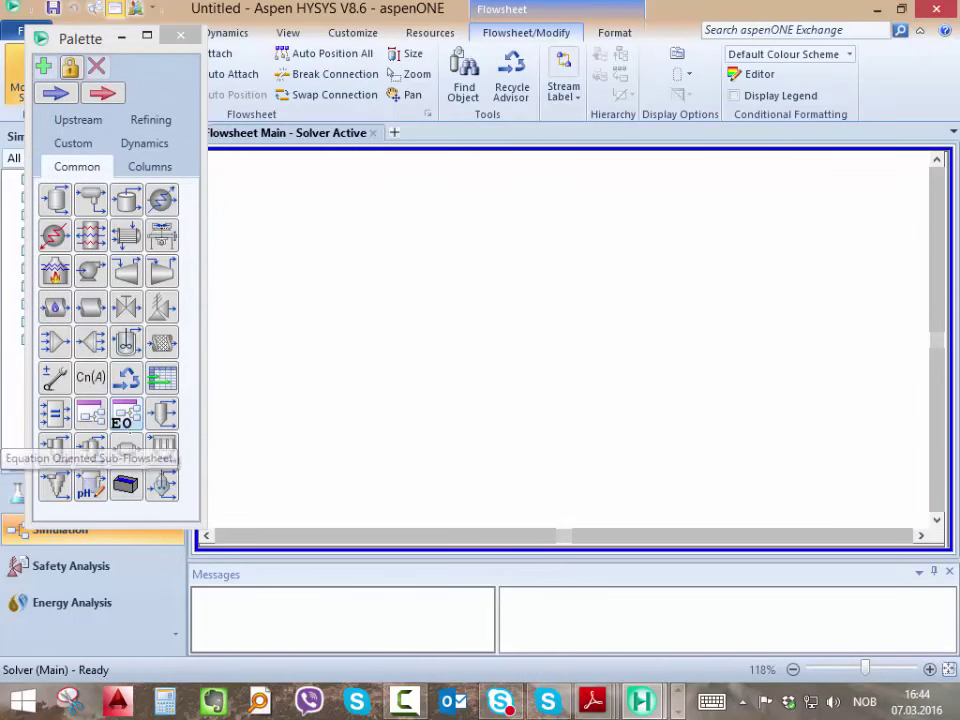
drag(95, 30, 73, 93)
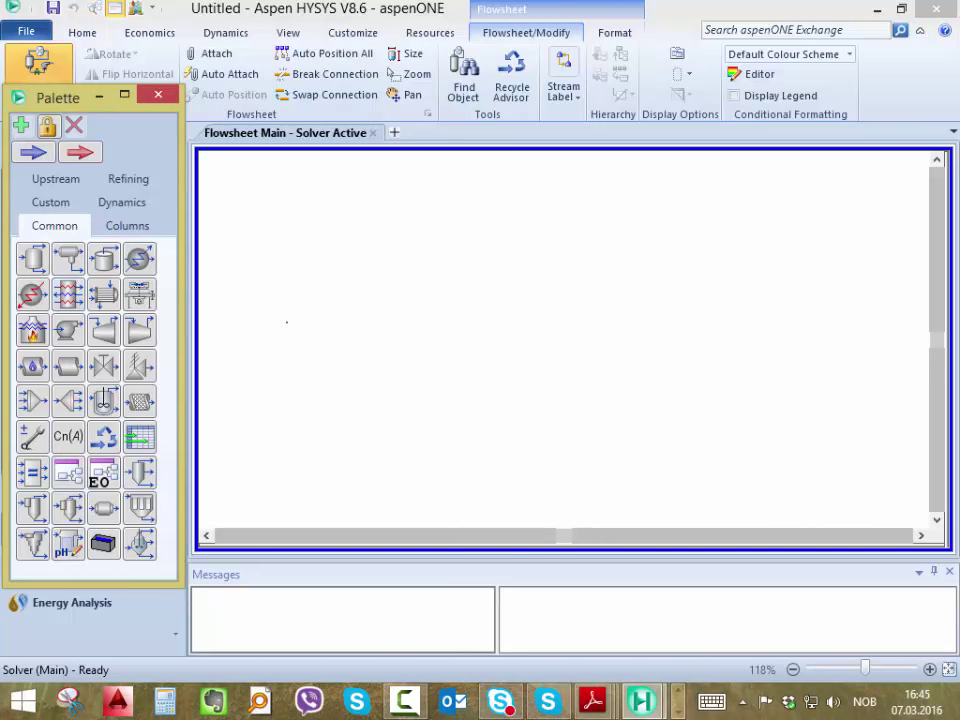
mouse_move(592, 700)
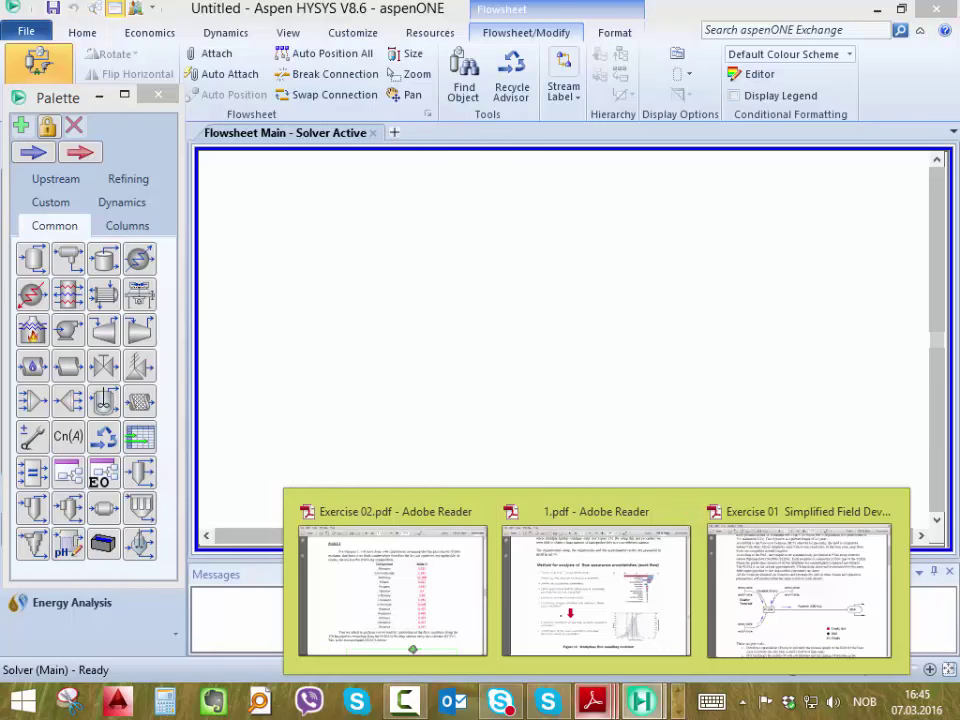
click(412, 649)
scroll(374, 483, down, 10)
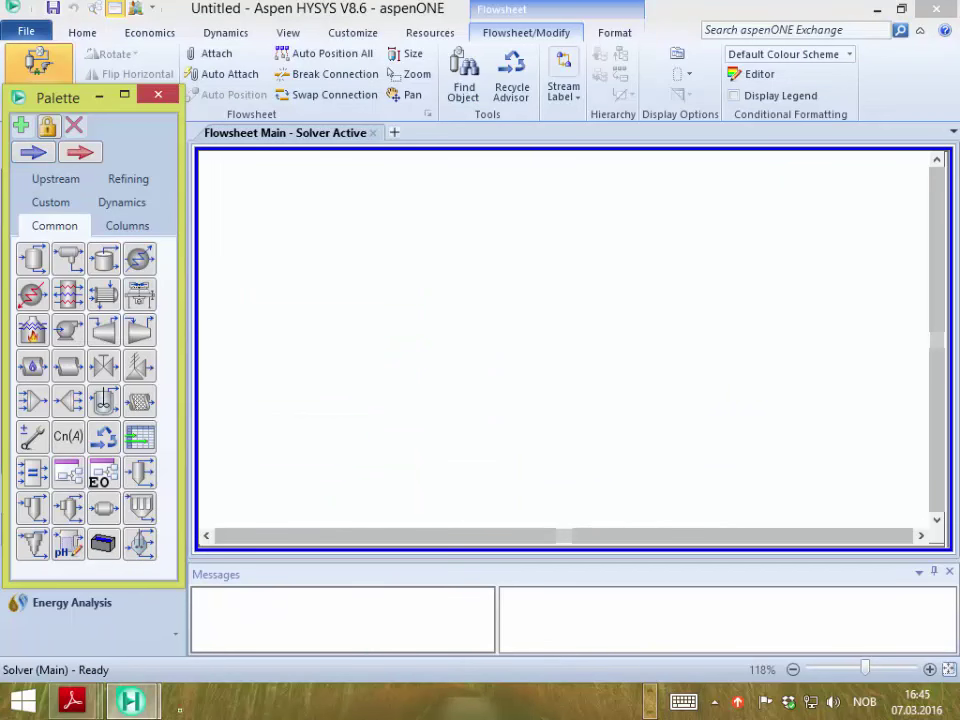
mouse_move(71, 700)
click(60, 525)
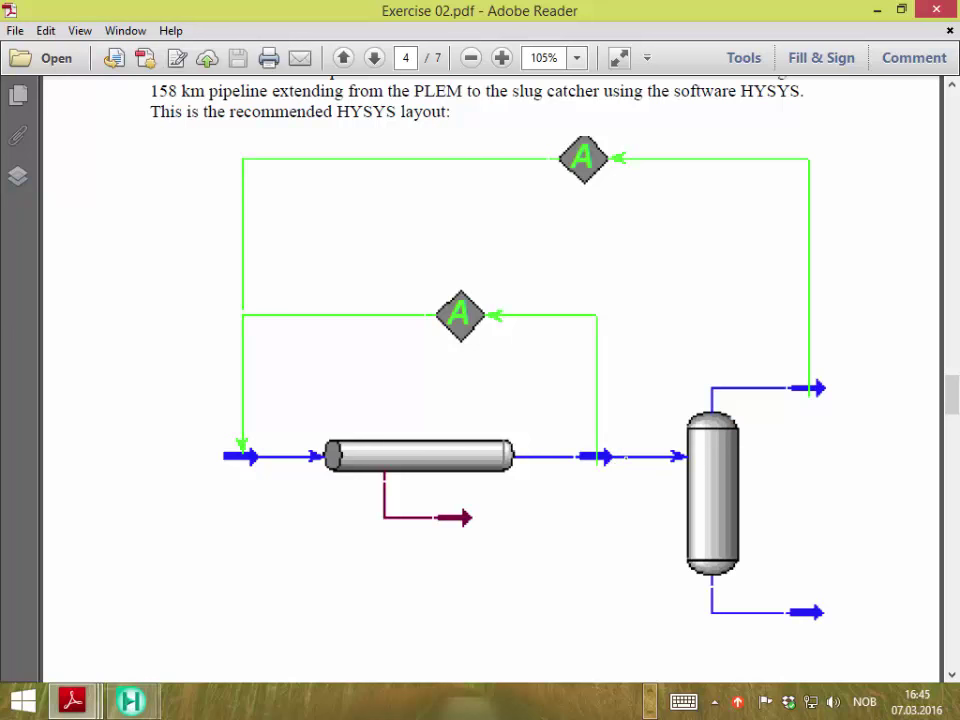
key(alt+Tab)
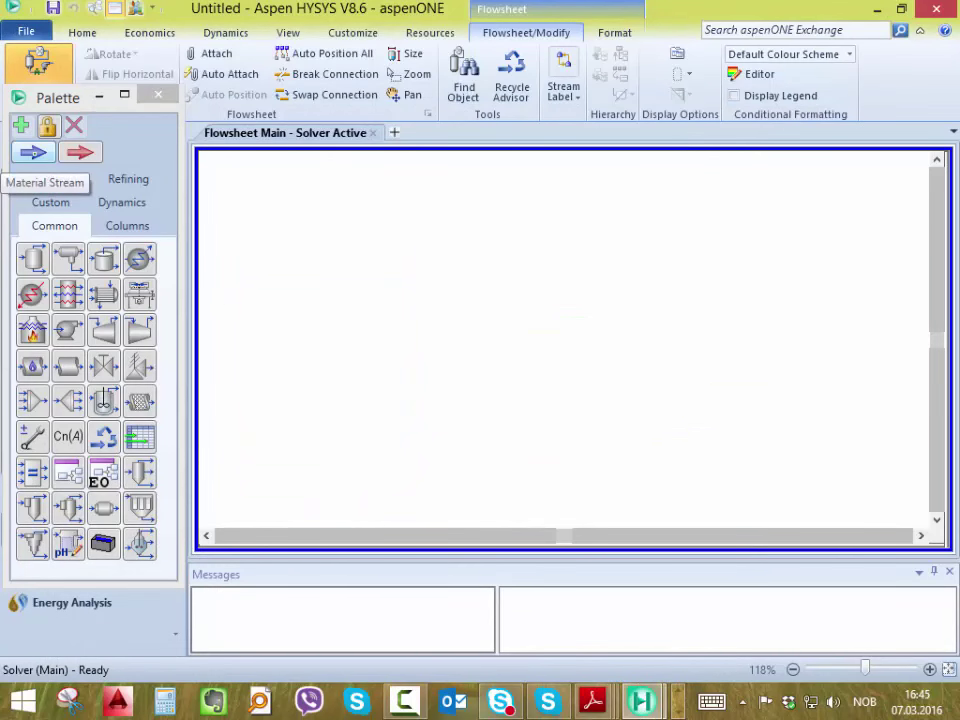
- Place a pipe segment on the HYSYS flowsheet with one material stream before it and another after it
click(33, 152)
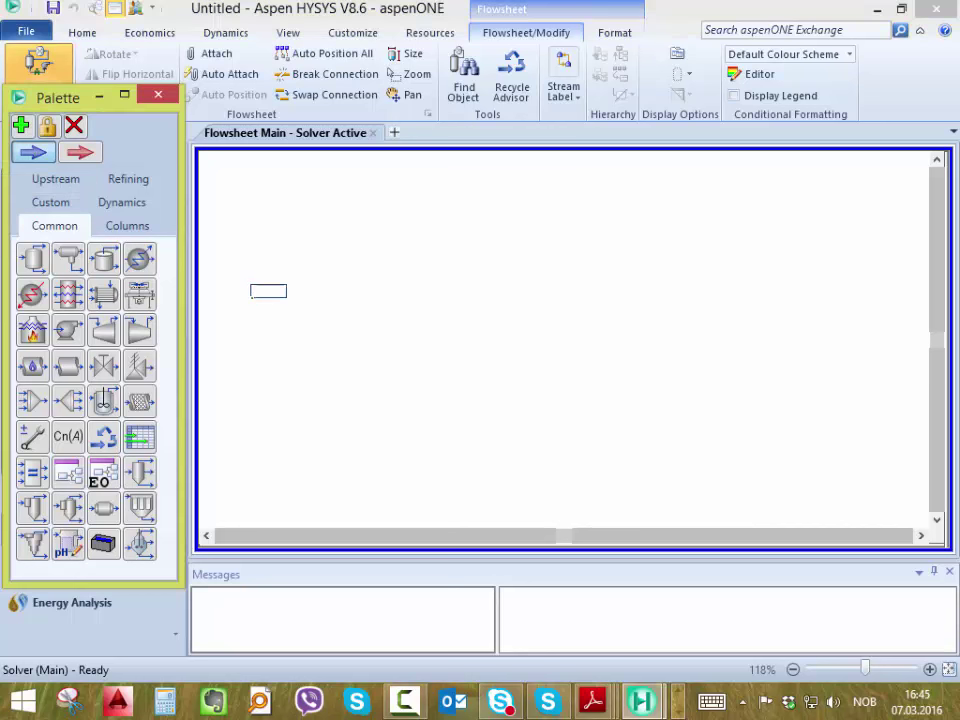
click(279, 299)
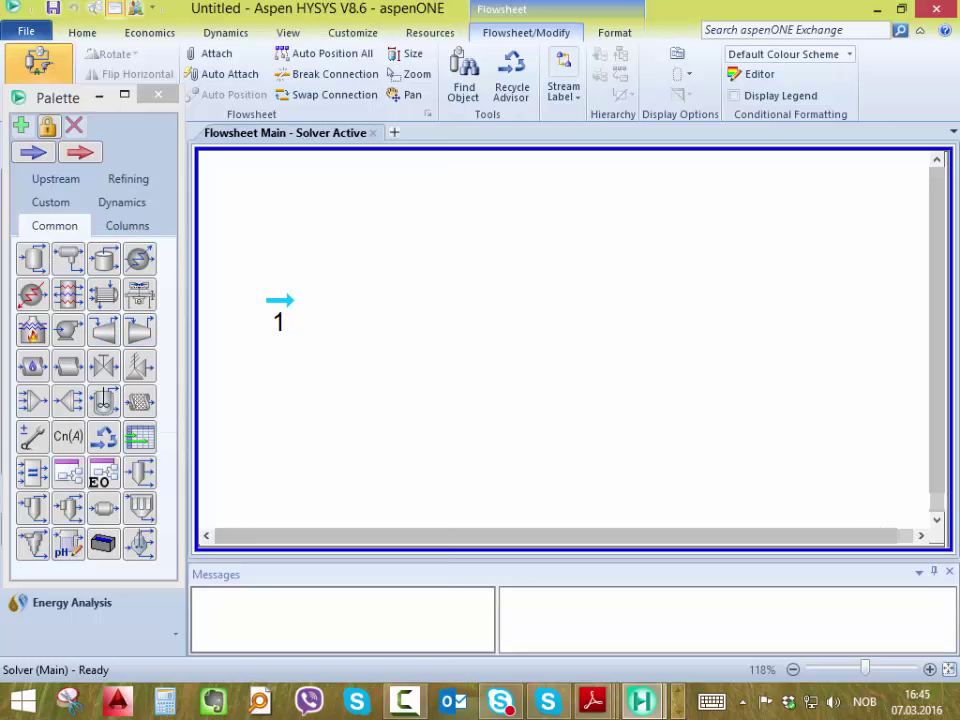
click(68, 366)
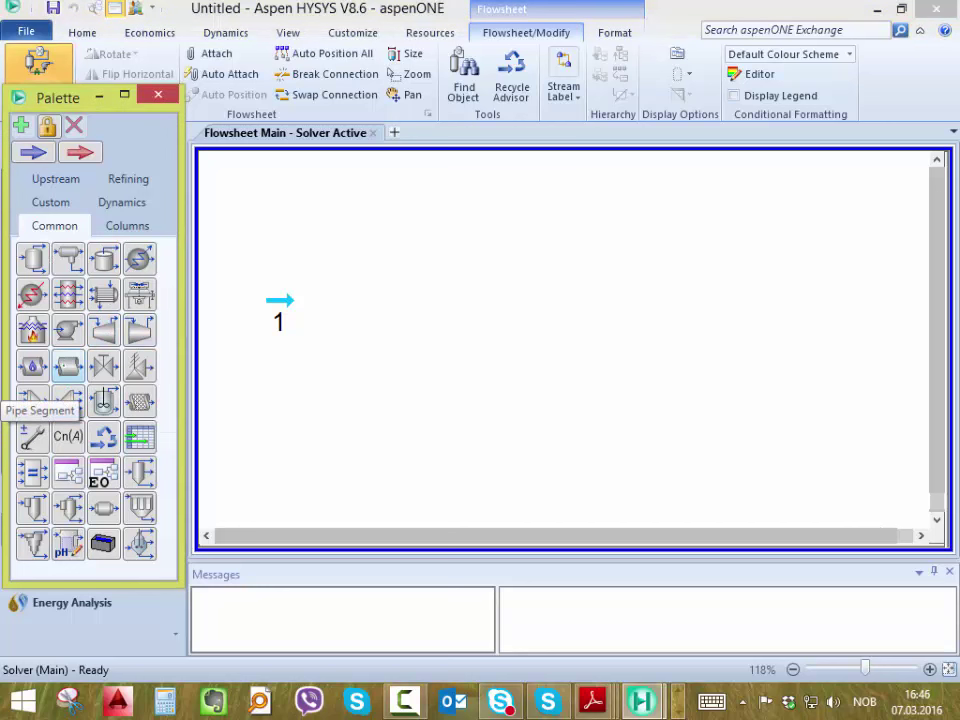
click(405, 300)
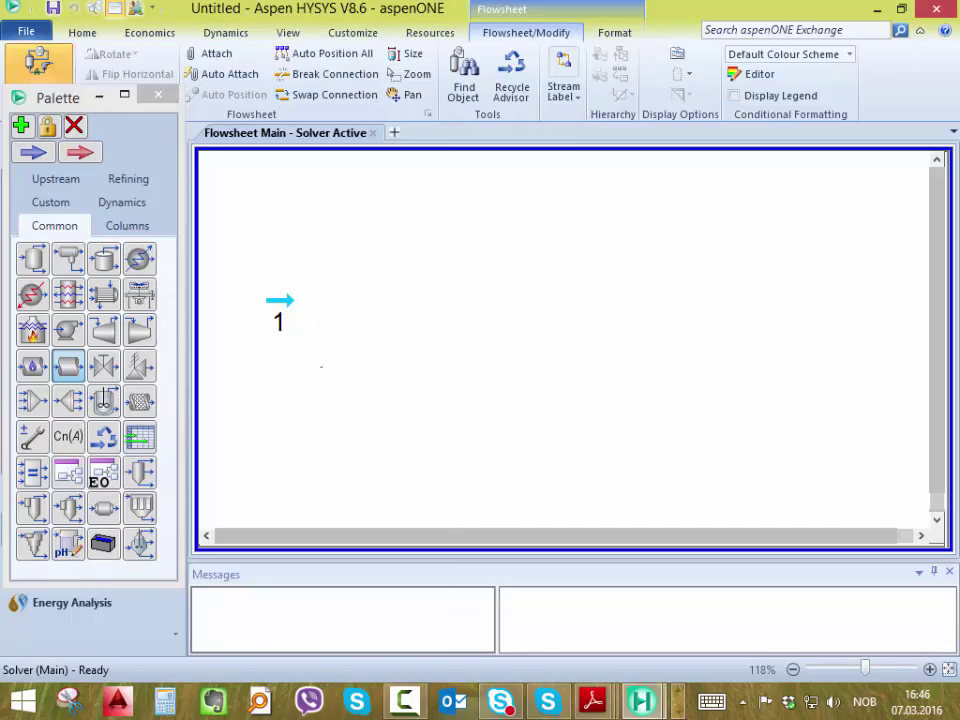
click(33, 152)
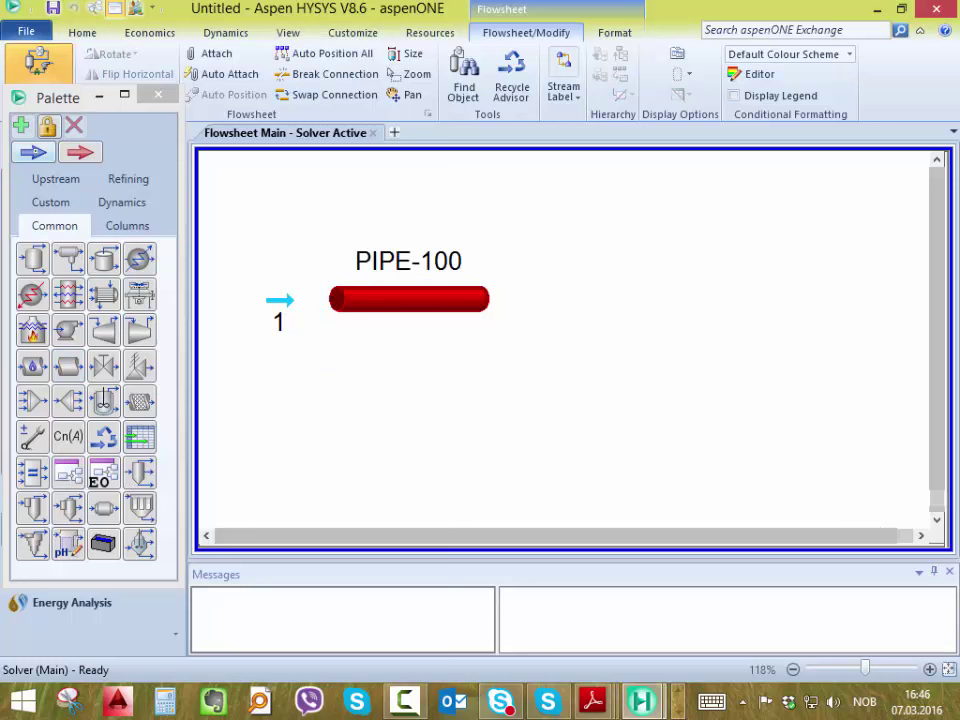
click(512, 299)
- Open the properties of material stream 1, then switch to Total Commander and open Exercise_02_Part_02.xls from the 20160307 folder in Excel
mouse_move(265, 323)
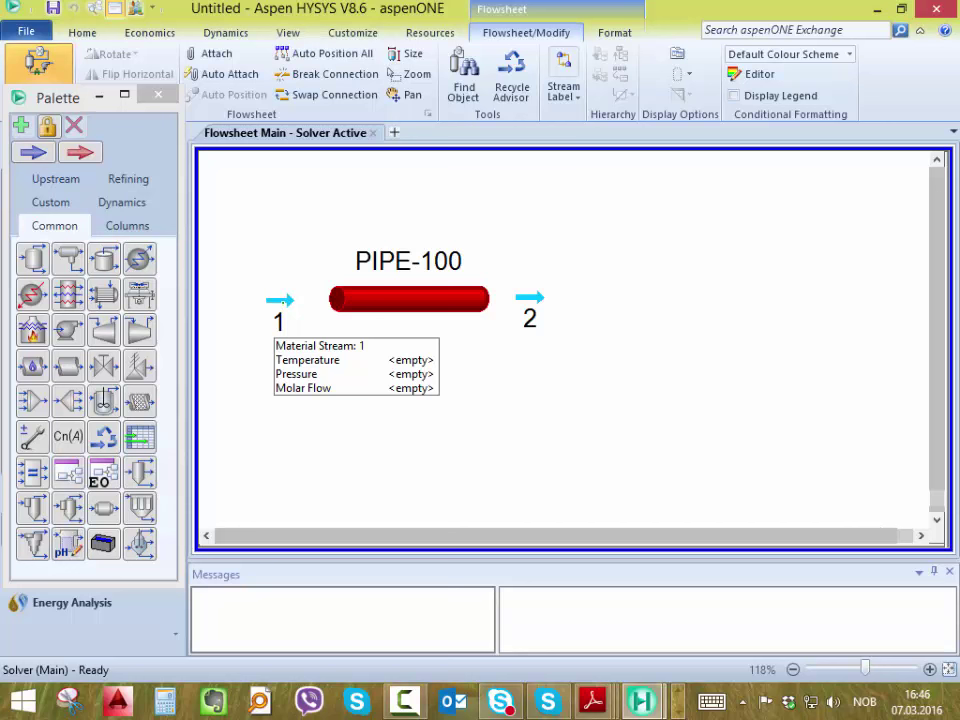
double_click(280, 299)
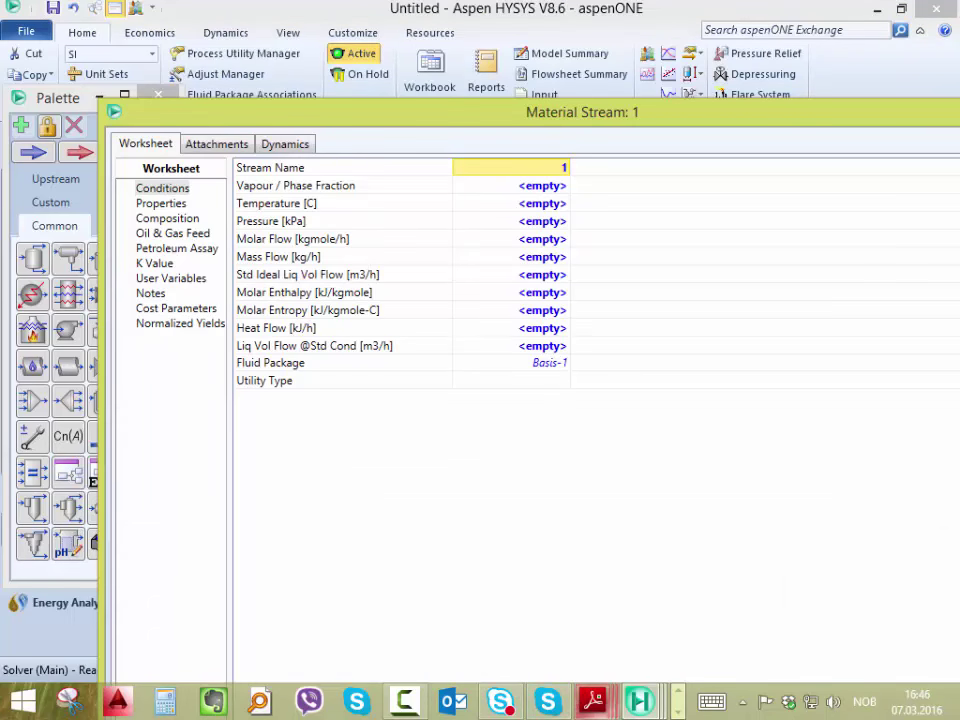
click(678, 690)
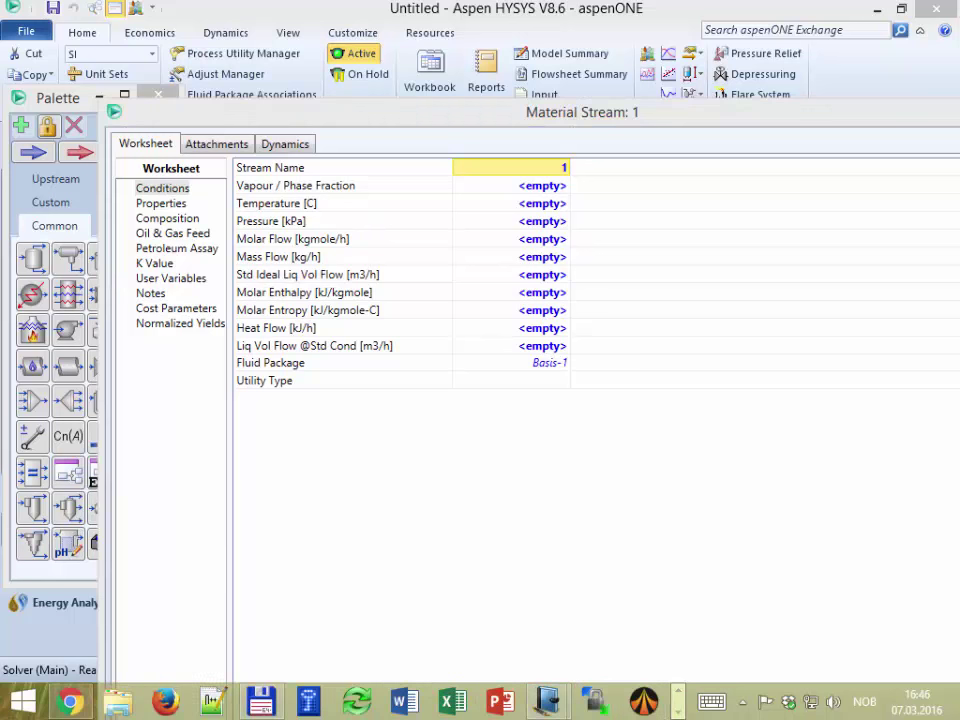
click(261, 702)
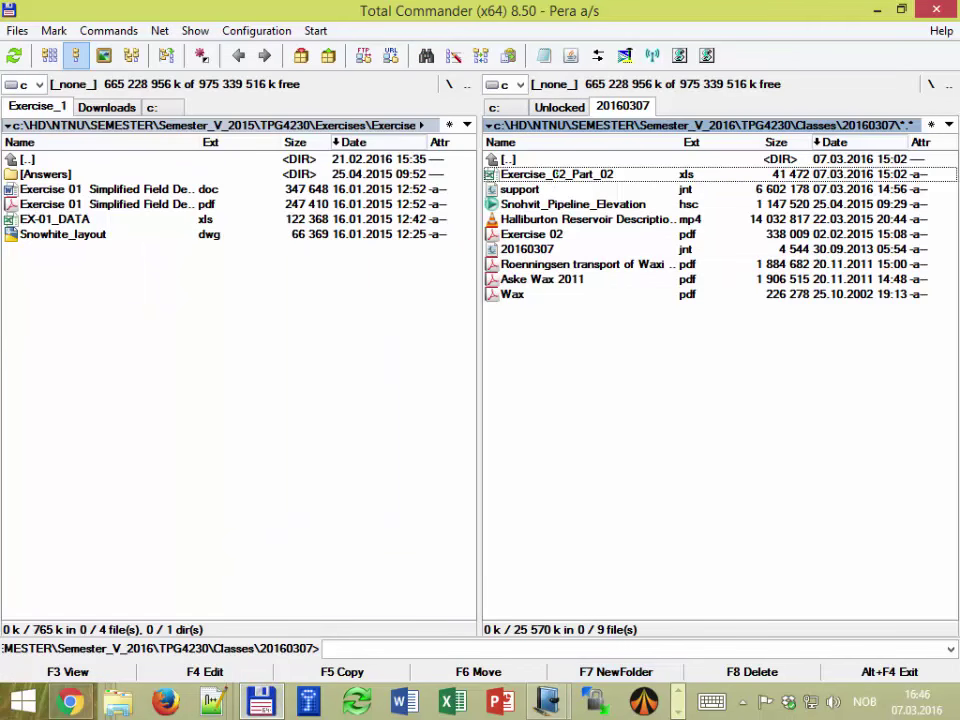
key(Return)
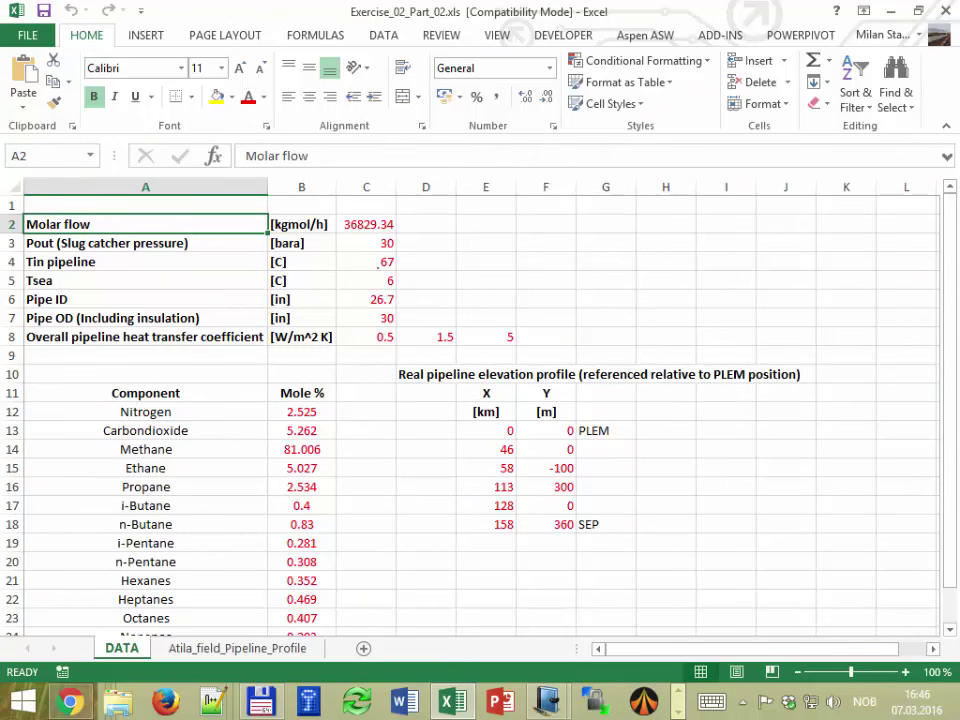
- Switch back to Aspen HYSYS and set the temperature of material stream 1 to 67 C
key(alt+Tab)
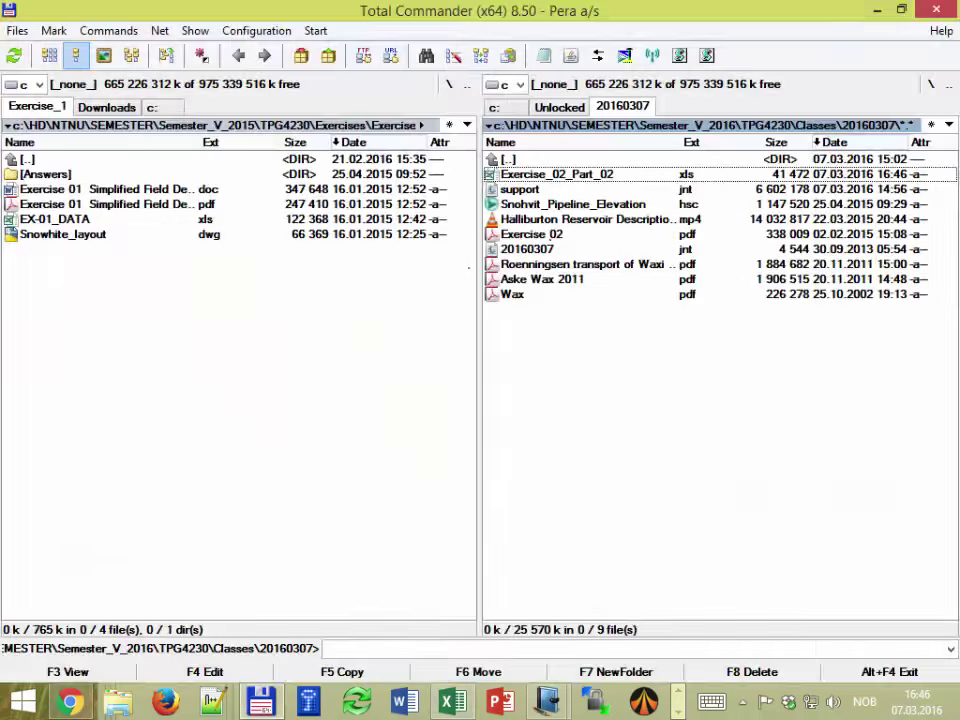
click(677, 711)
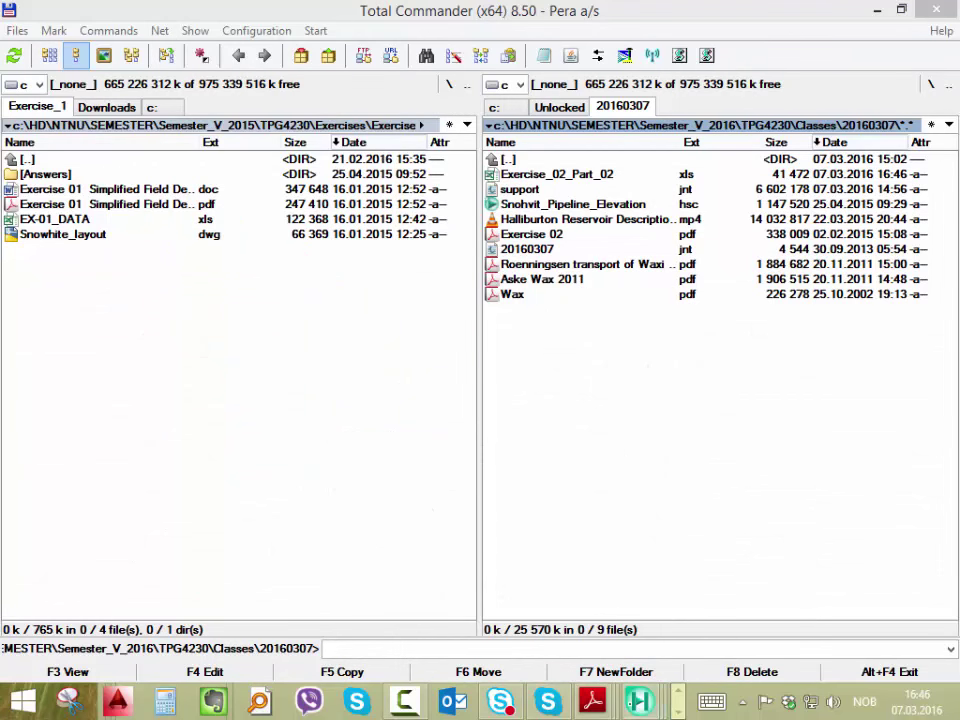
mouse_move(640, 700)
click(820, 570)
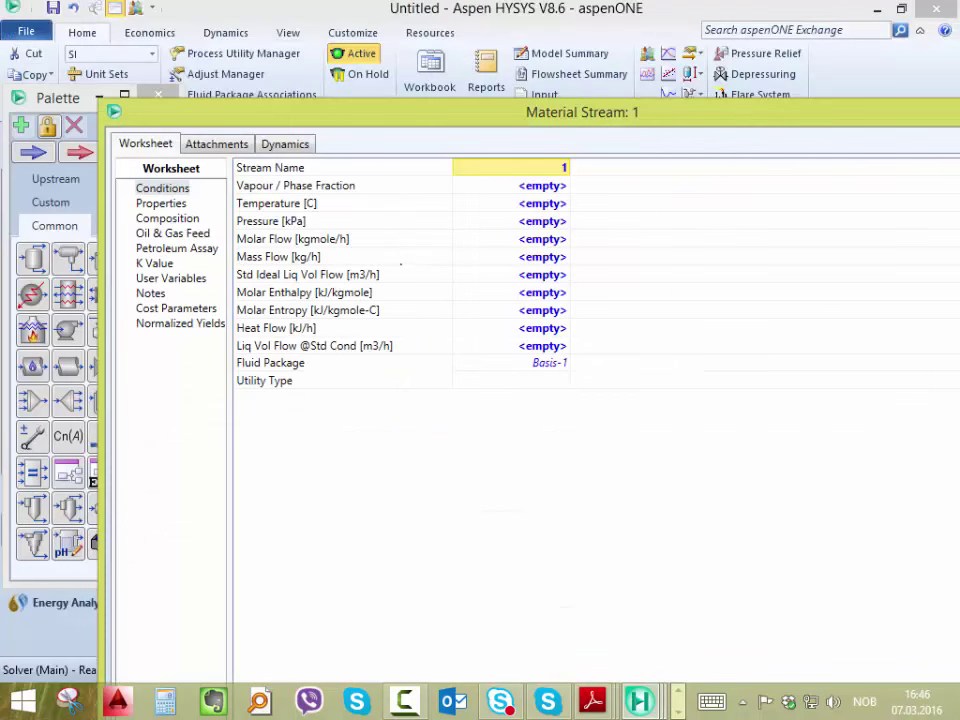
click(520, 203)
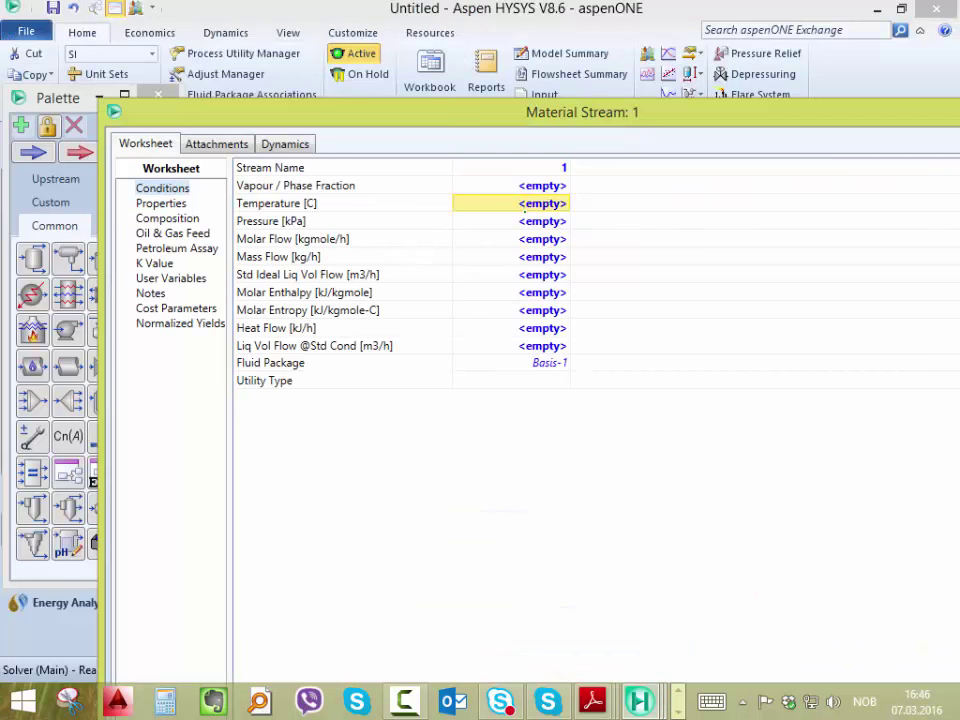
text(67)
key(Return)
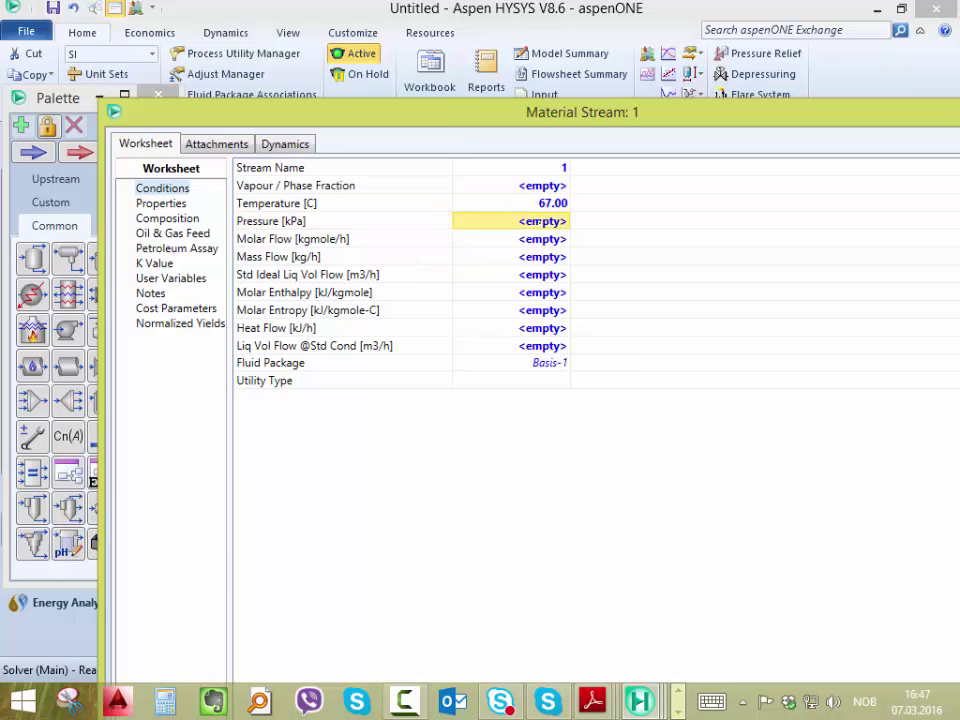
- Set material stream 1's pressure to 120 bar, and open the input editor for its composition
text(120)
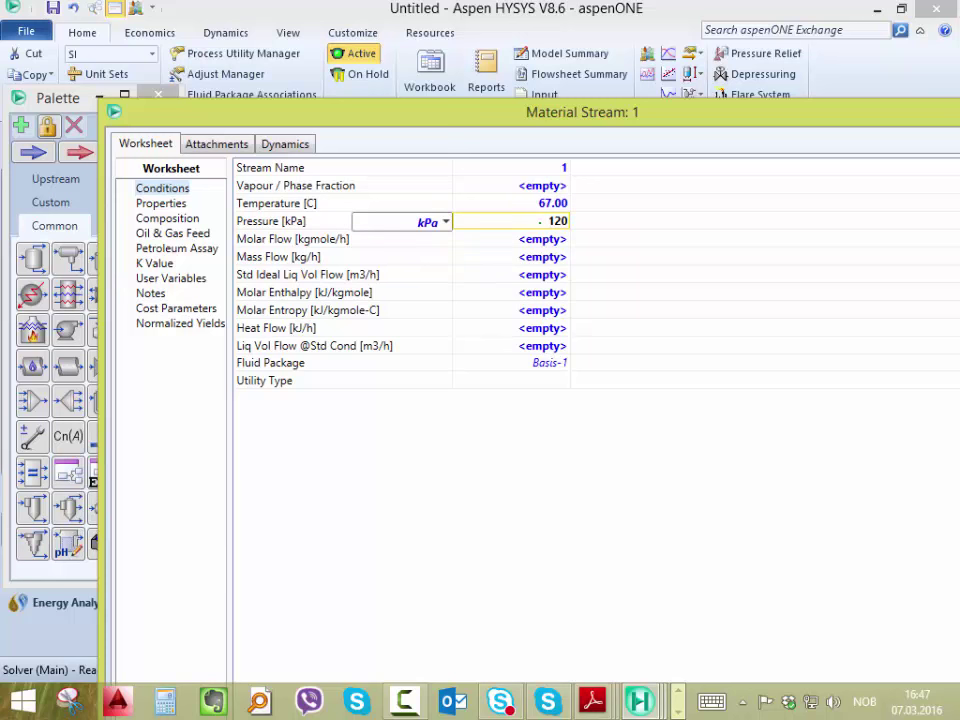
click(446, 221)
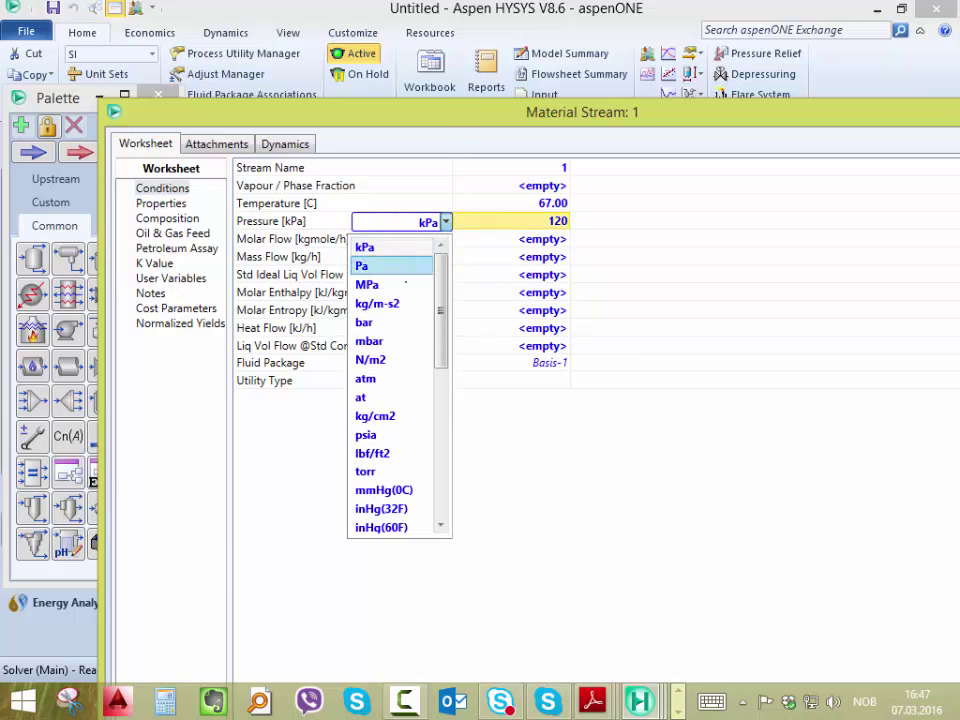
click(380, 322)
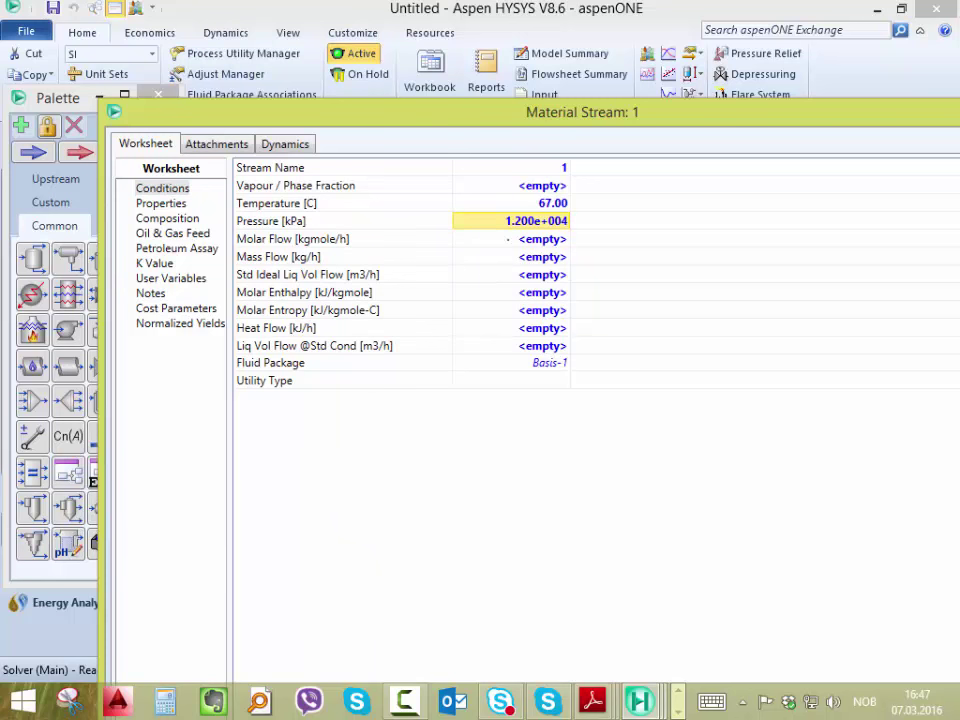
drag(489, 117, 391, 27)
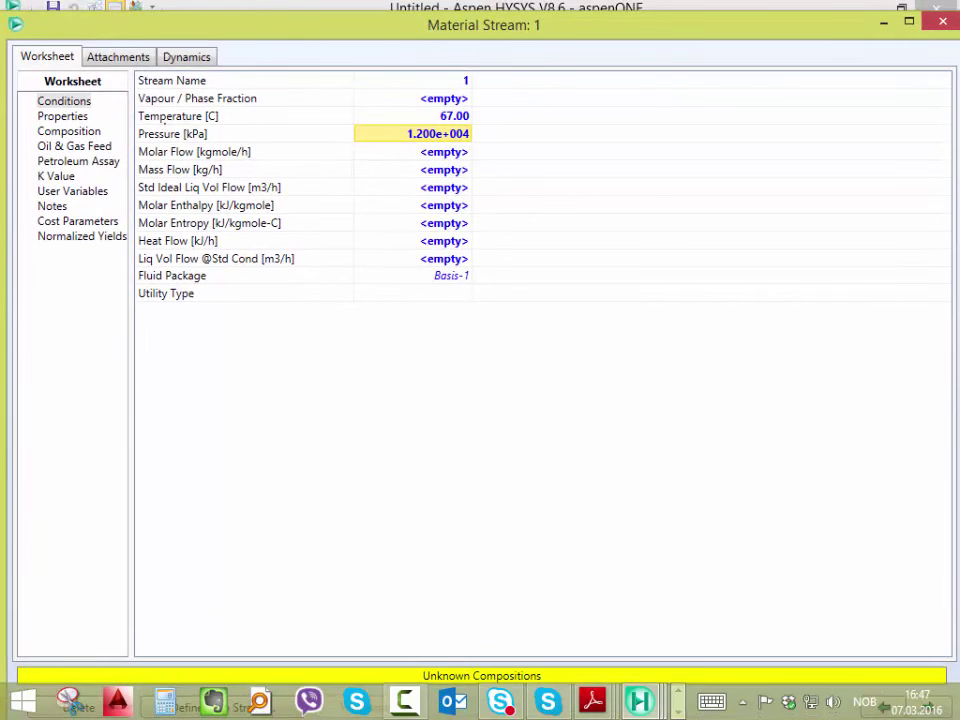
click(64, 131)
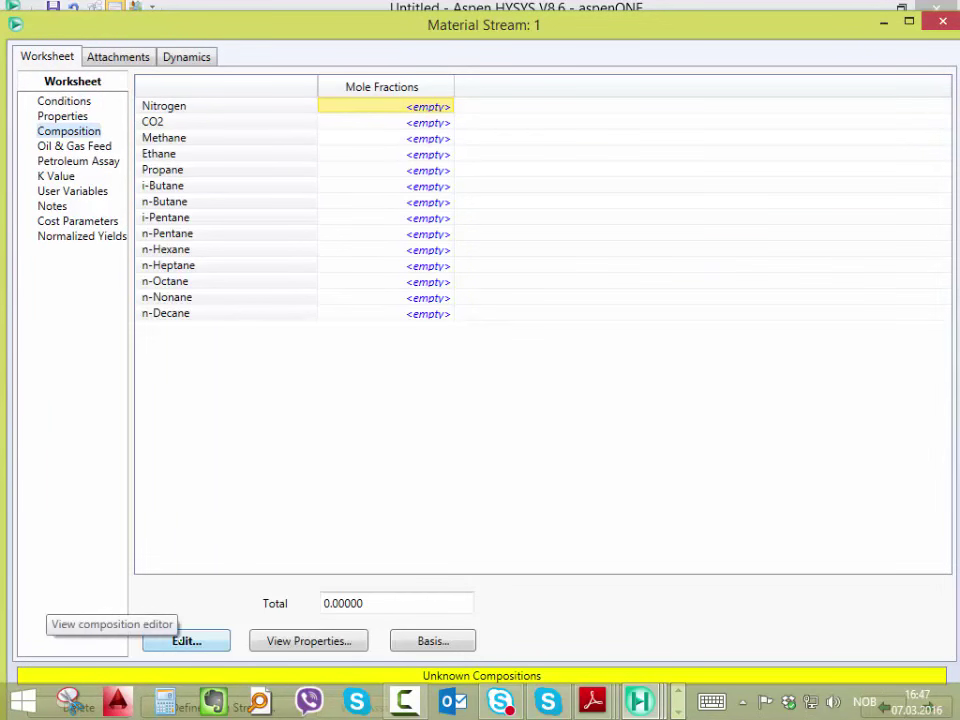
click(186, 641)
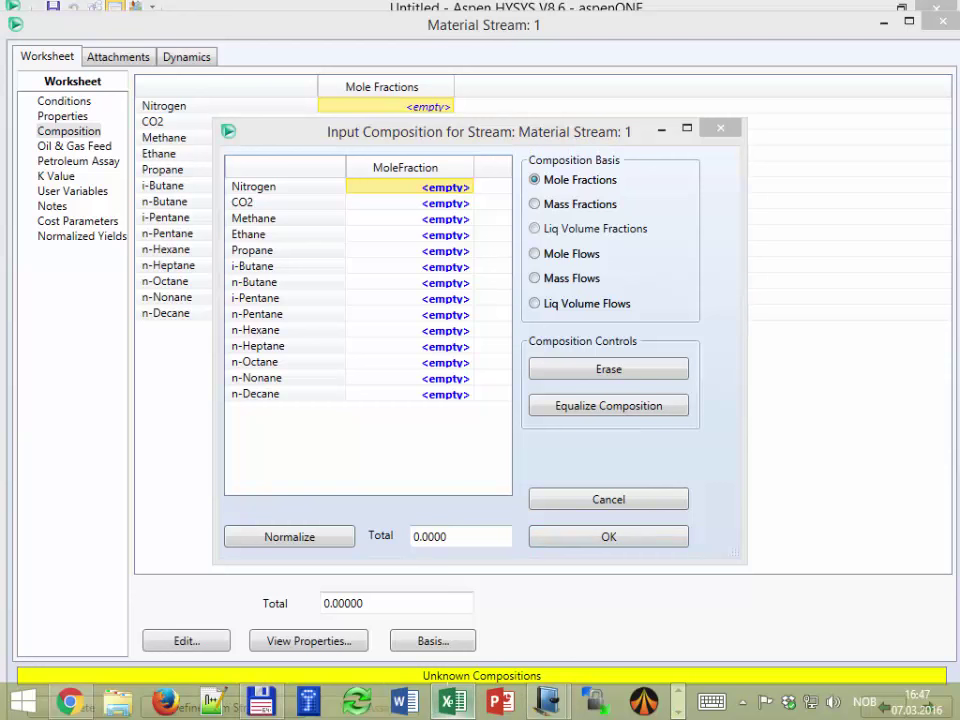
- In Exercise_02_Part_02.xls in Excel, calculate mole fractions in C12:C25 by dividing each component's mole % by 100, starting with =B12/100
key(alt+Tab)
scroll(354, 296, down, 2)
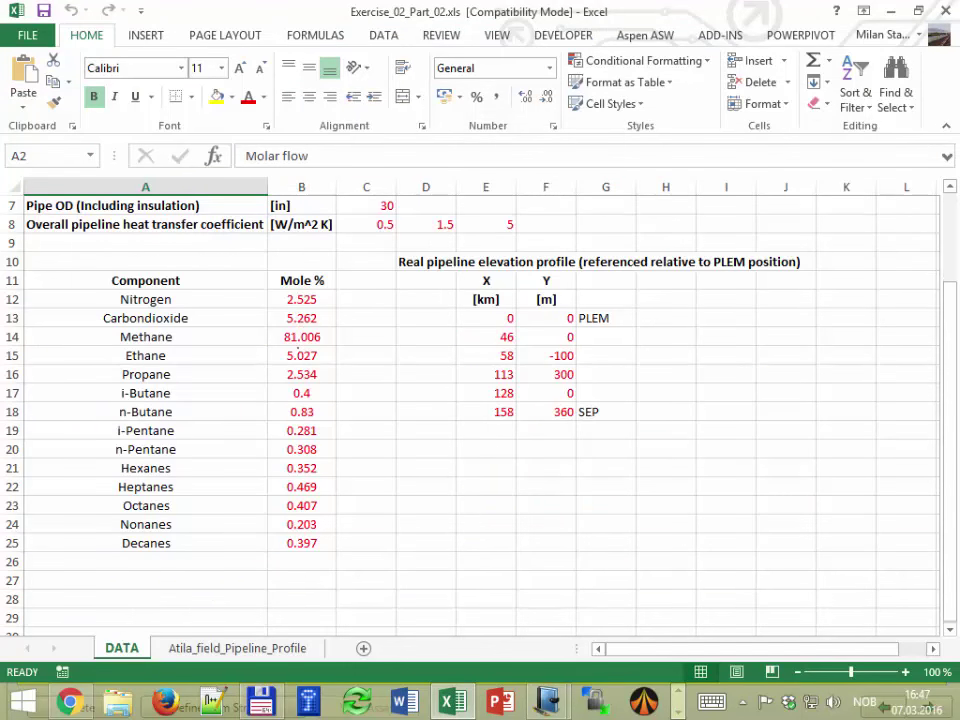
click(354, 296)
text(=)
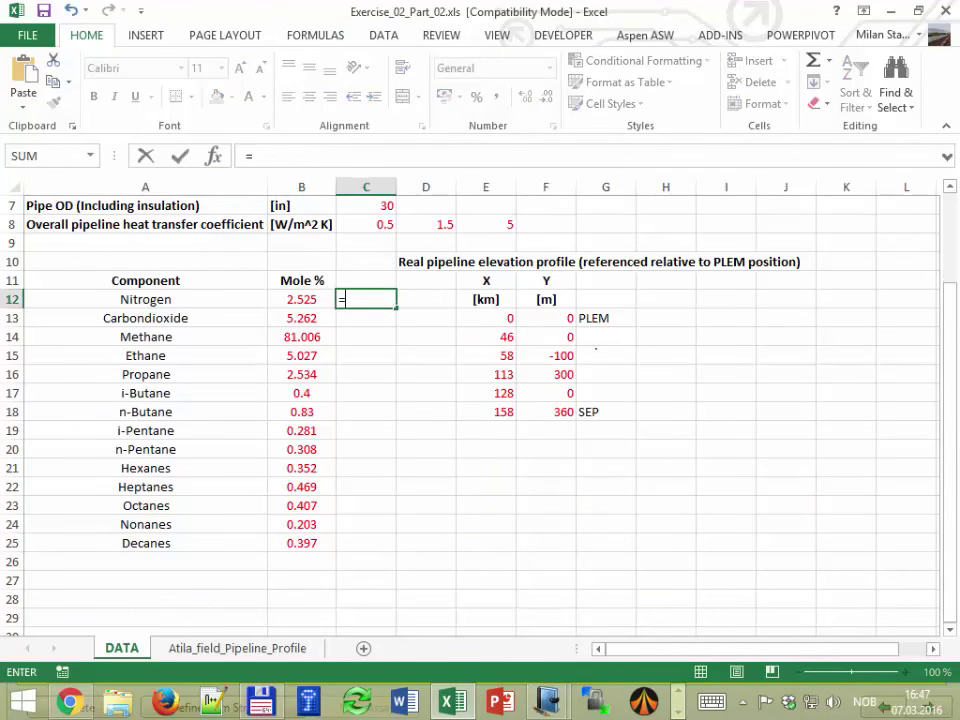
key(Left)
key(Left)
key(Right)
text(/10)
text(0)
key(Return)
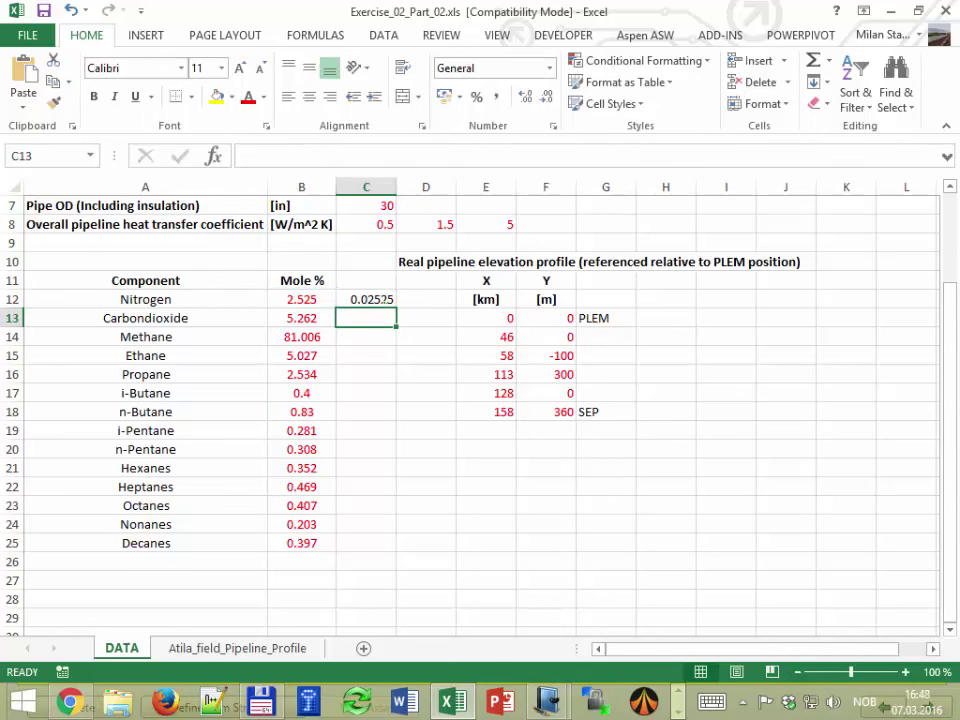
click(366, 299)
double_click(397, 308)
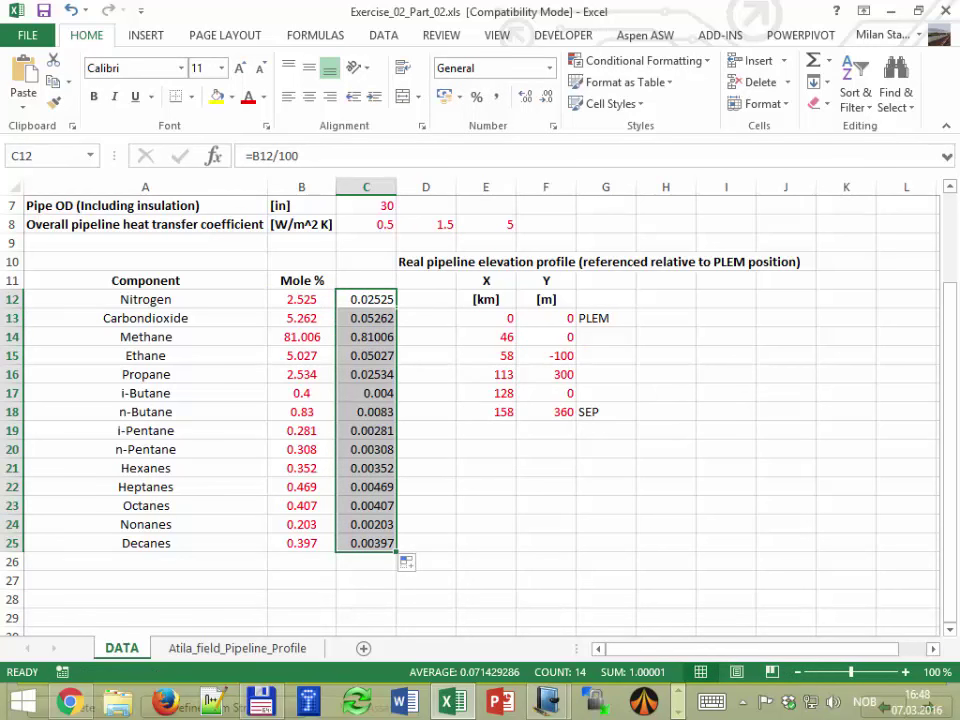
- Copy the mole fractions from C12:C25 into stream 1's composition in HYSYS, covering Nitrogen to n-Decane, and accept the composition
key(ctrl+c)
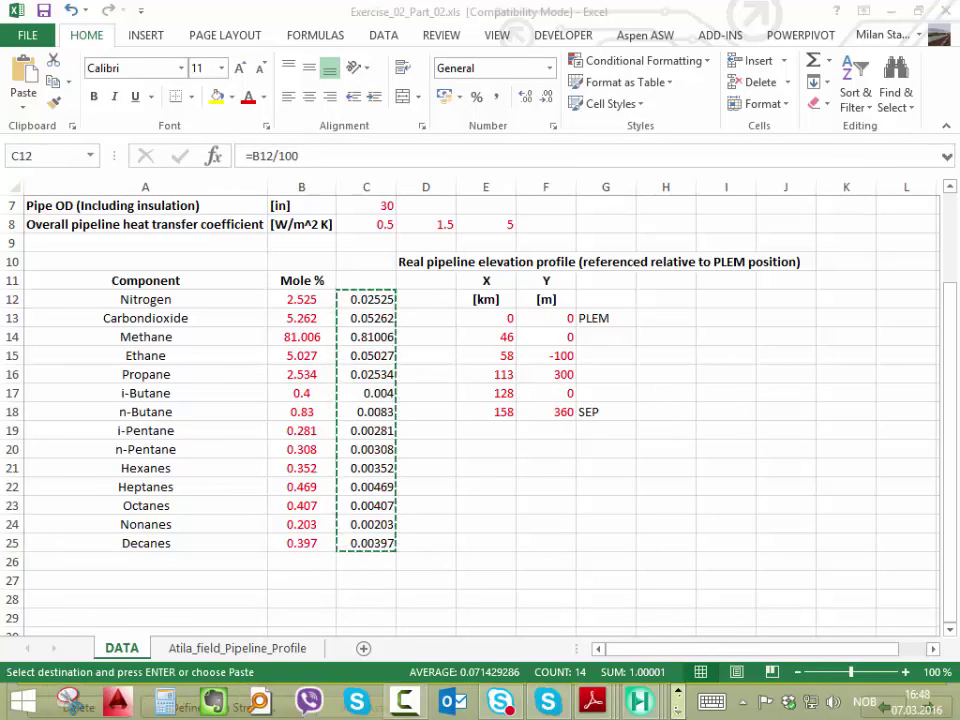
mouse_move(640, 700)
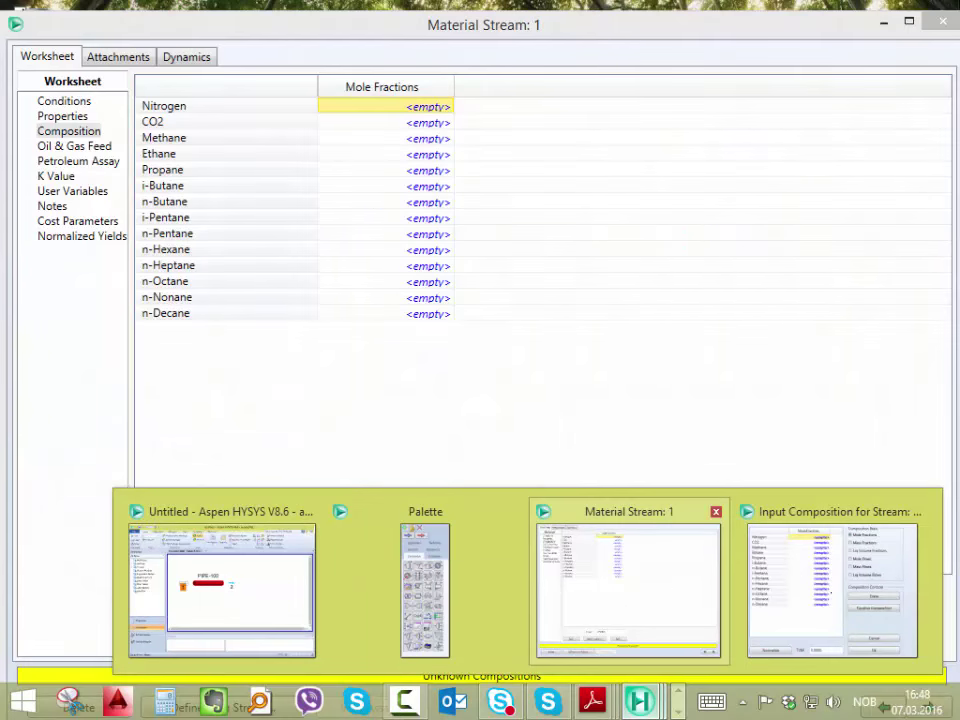
click(830, 588)
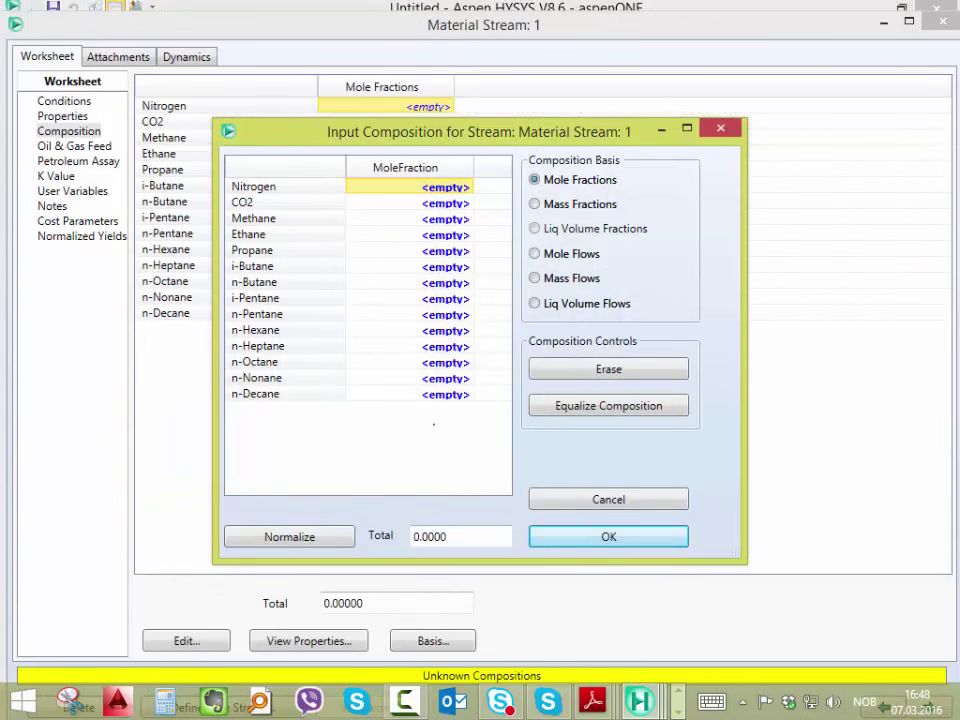
click(408, 202)
click(408, 186)
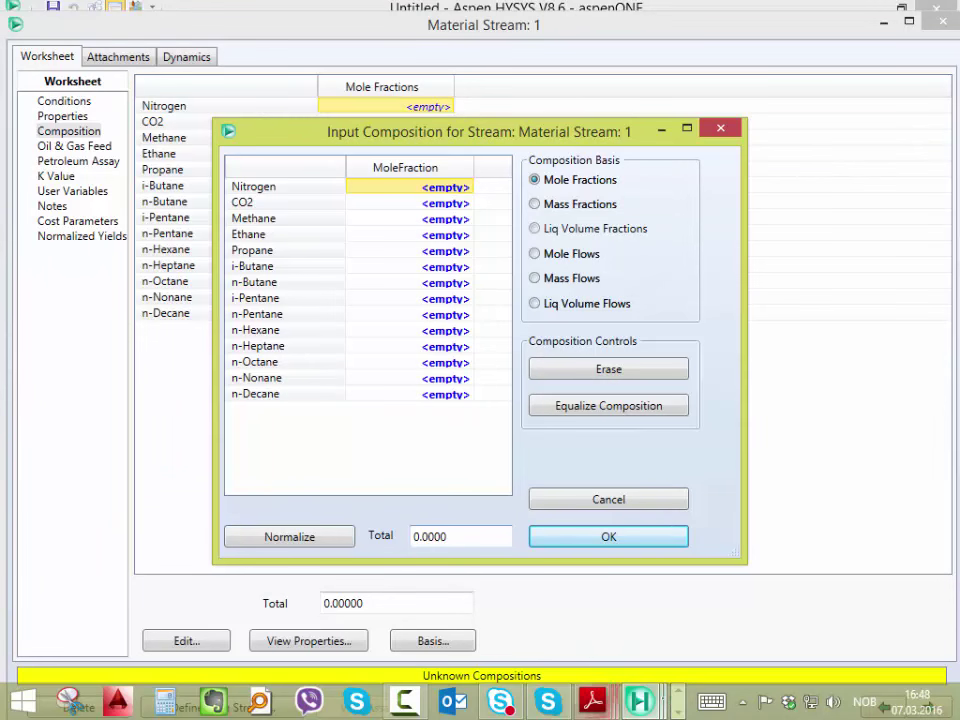
key(alt+Tab)
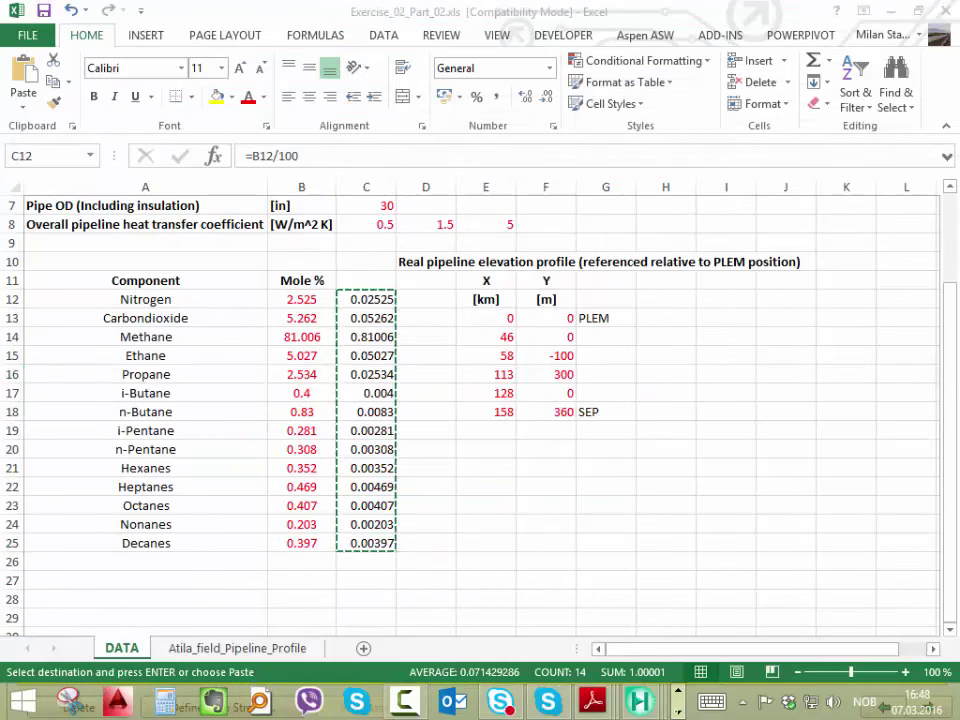
mouse_move(640, 700)
click(832, 590)
click(432, 197)
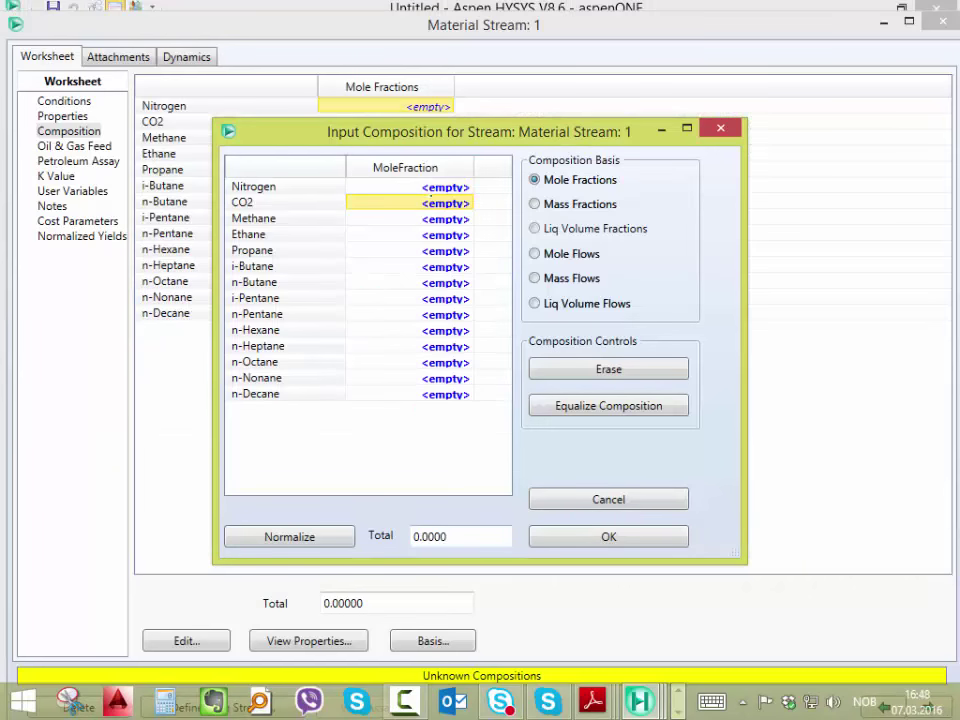
drag(432, 184, 423, 419)
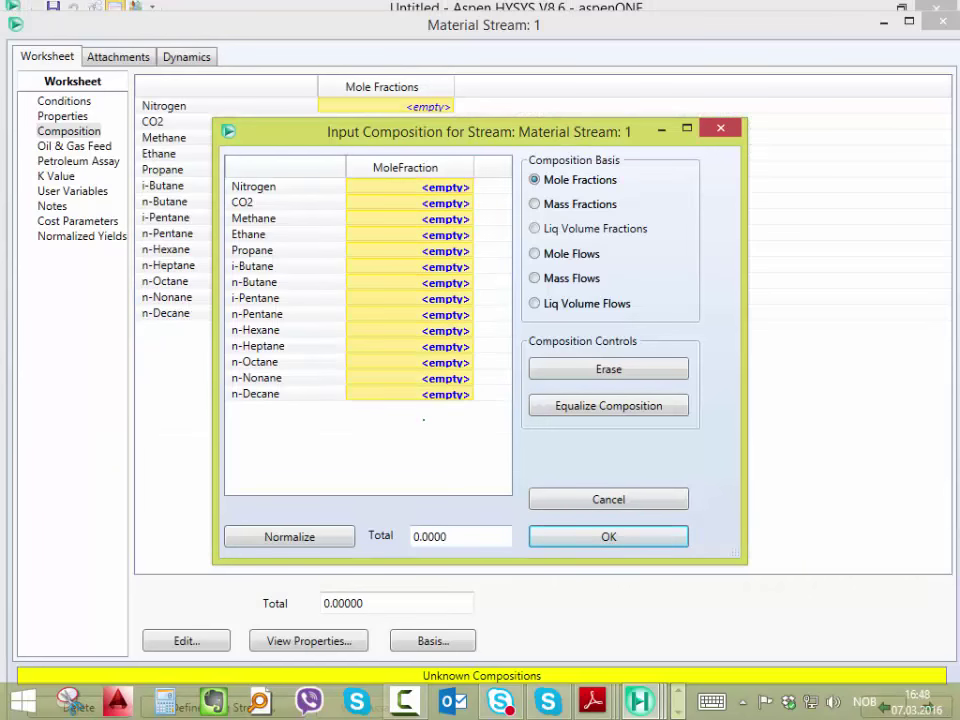
key(ctrl+v)
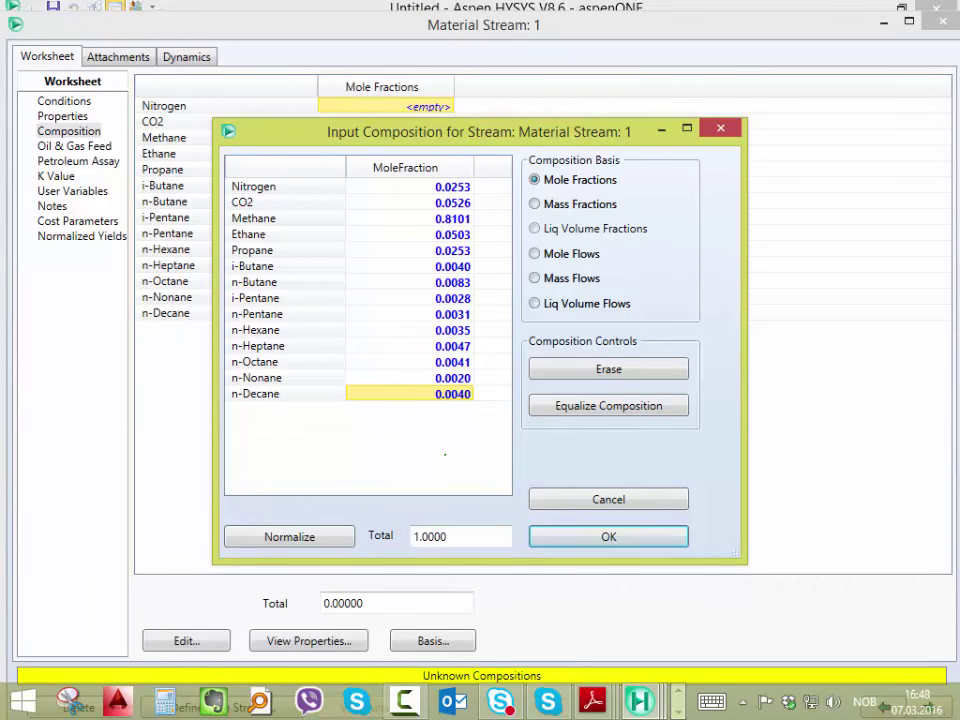
click(606, 537)
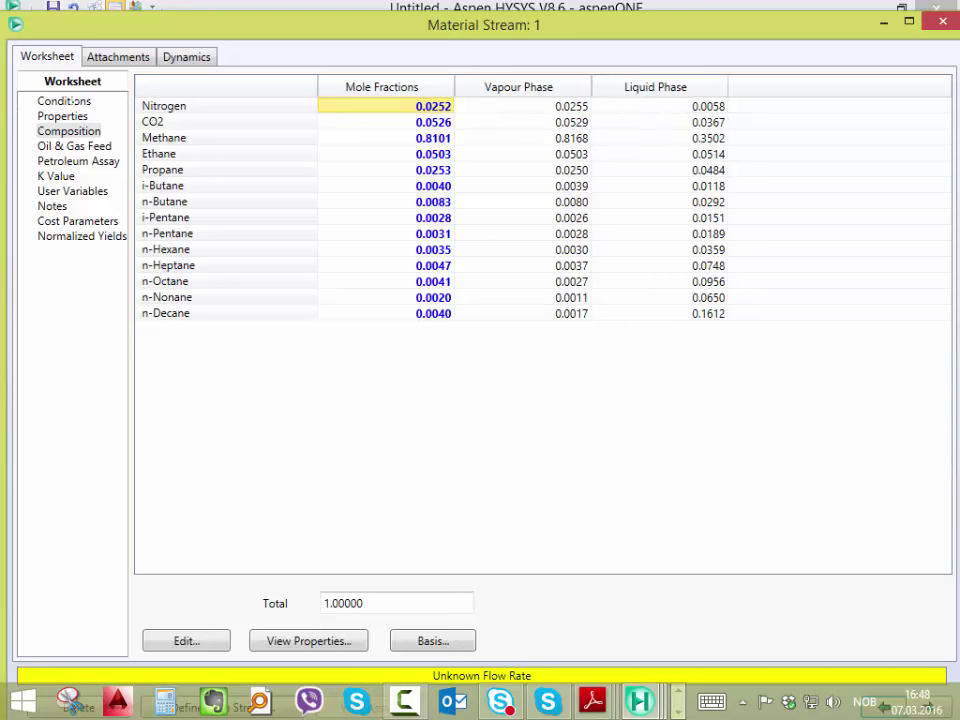
- Return to stream 1's conditions, then look up the molar flow in cell C2 of the Excel DATA sheet
click(64, 101)
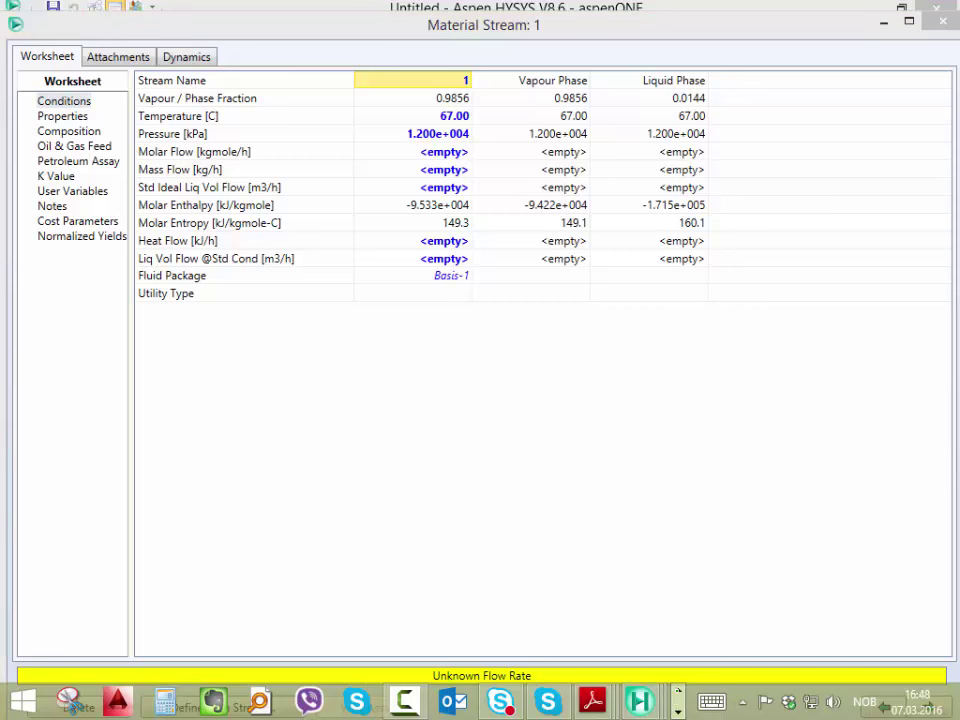
click(452, 701)
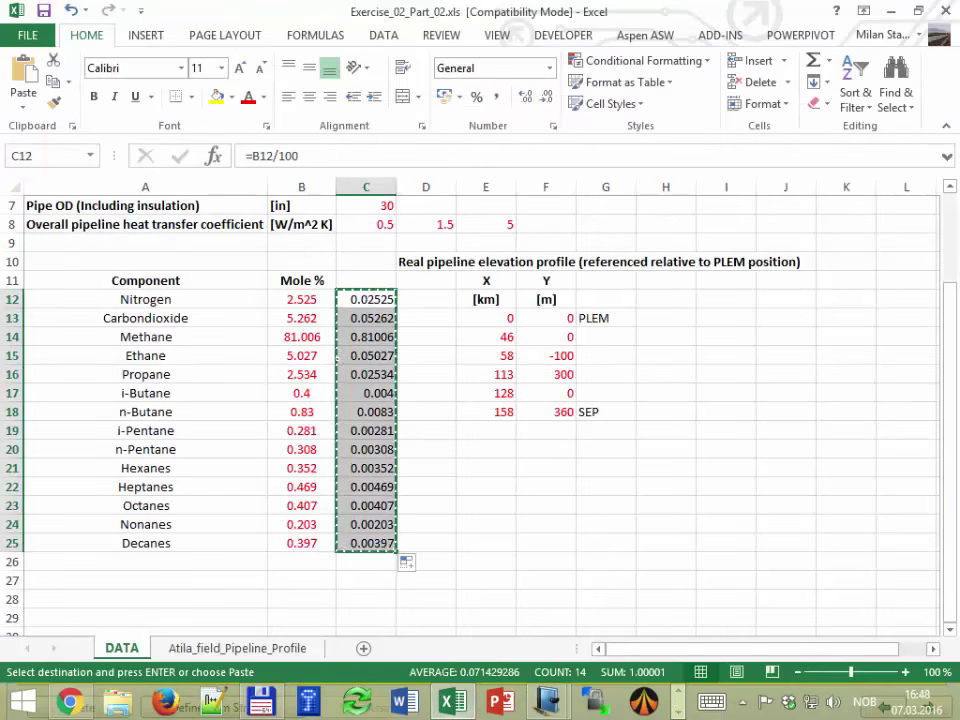
scroll(322, 366, up, 2)
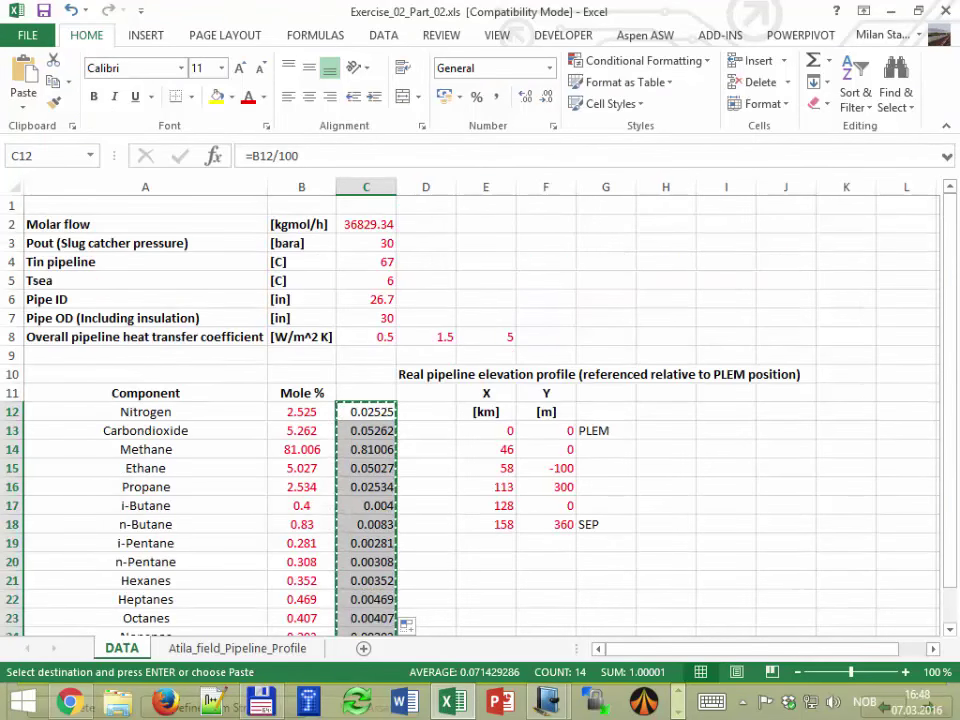
click(363, 227)
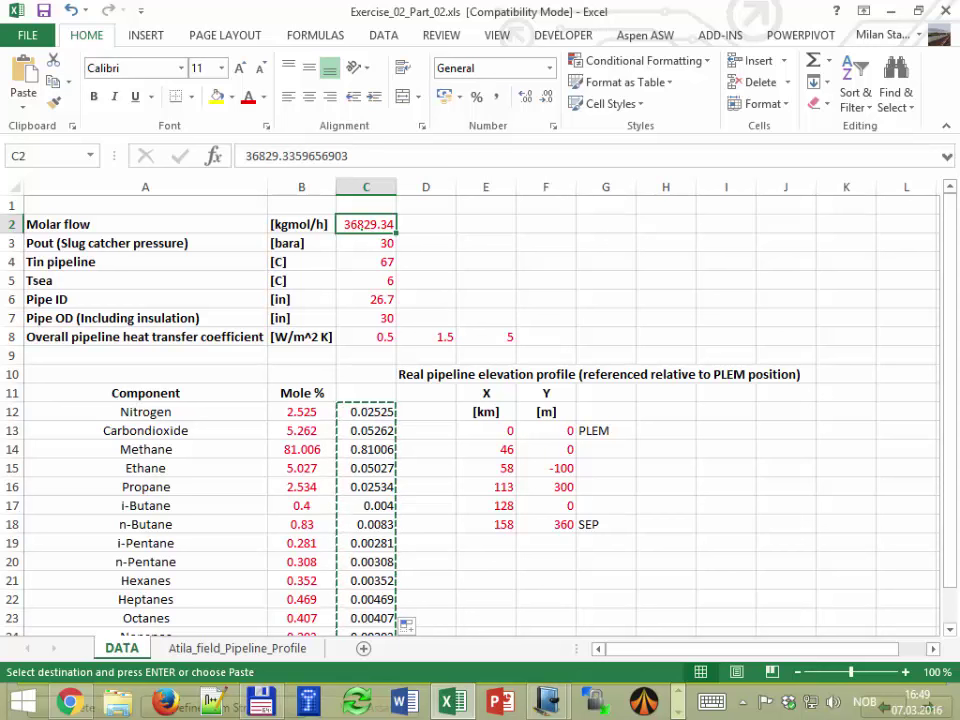
- Switch to 20160307.jnt in Windows Journal and handwrite the gas mass flow equation ṁg = qg · ρg on the blank page 5
mouse_move(547, 702)
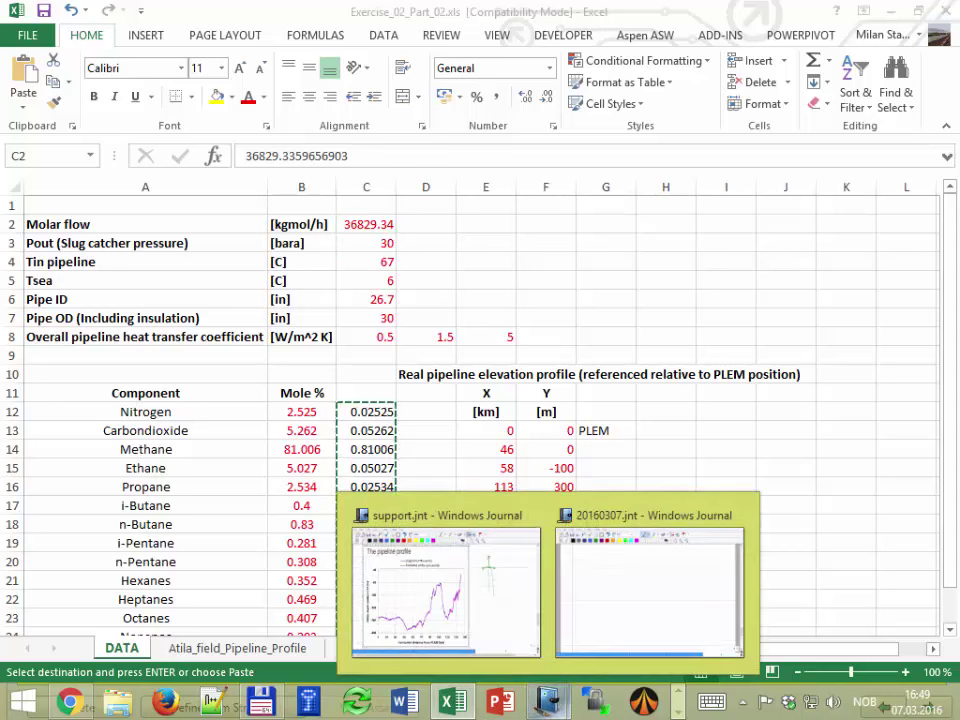
click(450, 600)
key(alt+Tab)
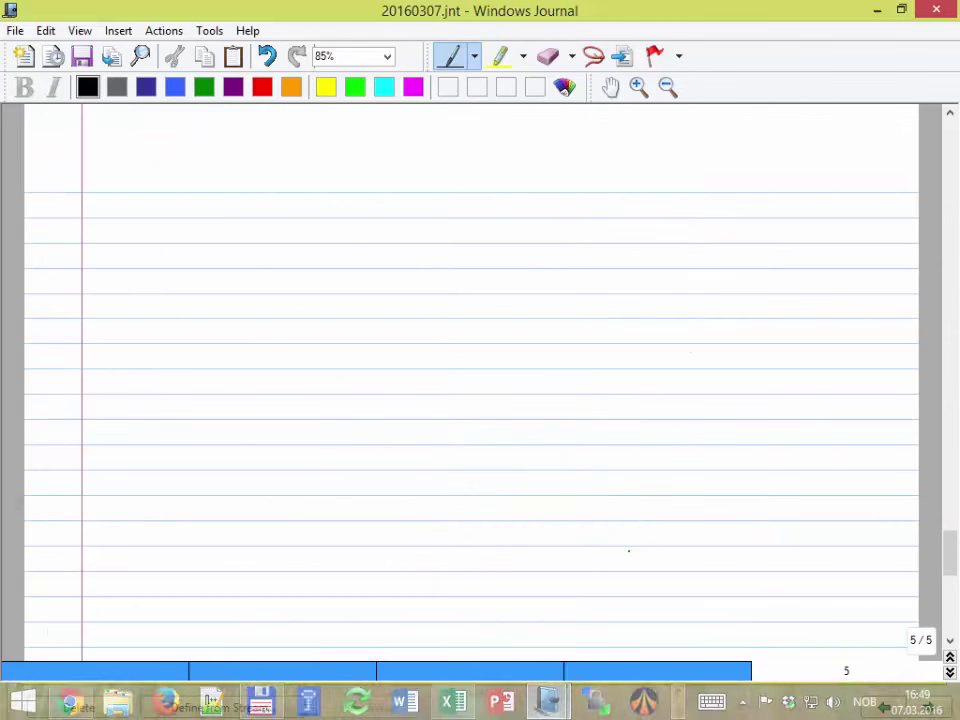
scroll(630, 550, down, 3)
scroll(630, 550, down, 2)
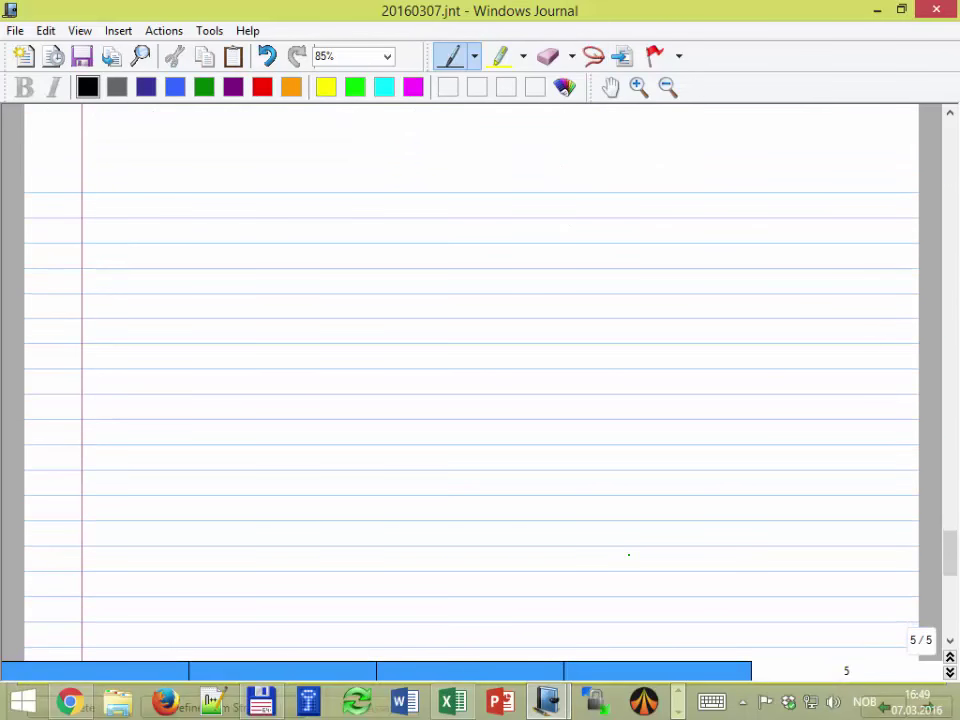
mouse_move(245, 206)
mouse_down()
mouse_move(262, 220)
mouse_move(280, 211)
mouse_up()
click(251, 201)
mouse_move(272, 215)
mouse_down()
mouse_move(308, 219)
mouse_move(311, 232)
mouse_move(318, 213)
mouse_up()
mouse_move(348, 199)
mouse_down()
mouse_move(343, 228)
mouse_move(351, 233)
mouse_move(358, 214)
mouse_up()
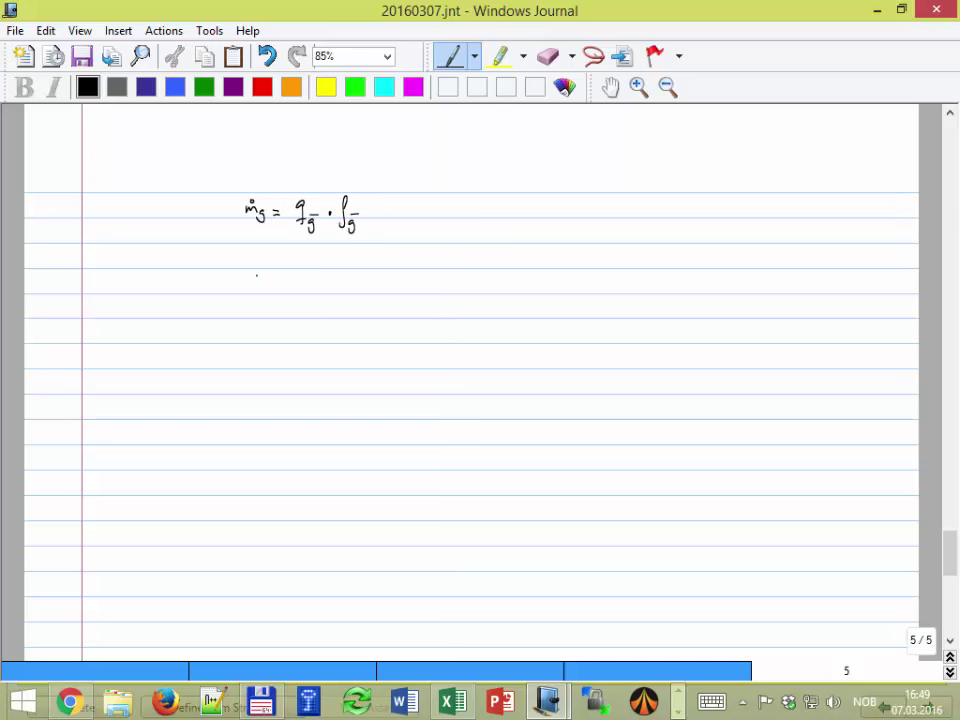
- Handwrite the oil mass flow equation ṁo = qo · ρo below the gas equation
mouse_move(245, 270)
mouse_down()
mouse_move(259, 270)
mouse_move(254, 257)
mouse_move(265, 268)
mouse_move(287, 263)
mouse_up()
mouse_move(278, 270)
mouse_down()
mouse_move(299, 258)
mouse_move(303, 277)
mouse_move(344, 265)
mouse_move(343, 283)
mouse_up()
drag(356, 272, 355, 272)
drag(350, 267, 357, 267)
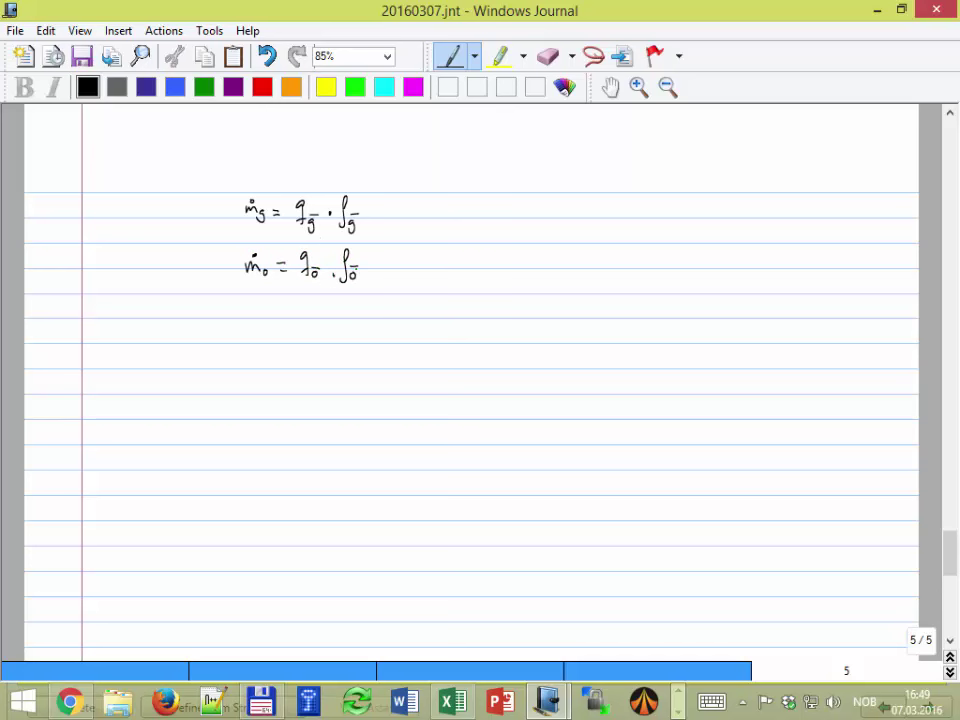
- Handwrite the total mass flow equation ṁT = ṁg + ṁo below the oil equation
drag(246, 310, 288, 316)
click(257, 304)
mouse_move(280, 322)
mouse_down()
mouse_move(322, 318)
mouse_move(318, 328)
mouse_move(333, 316)
mouse_up()
click(309, 305)
mouse_move(327, 311)
mouse_down()
mouse_move(327, 321)
mouse_move(356, 316)
mouse_up()
click(358, 309)
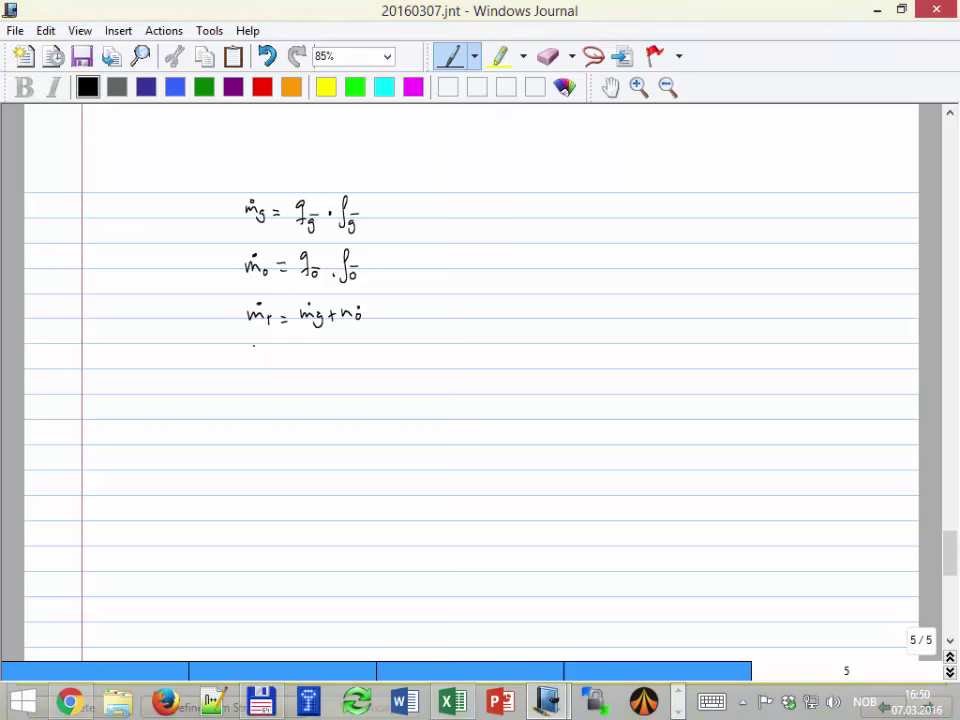
- Handwrite the conversion from total mass flow to total molar flow, ṁT → ṅT, below the total mass flow equation
drag(249, 357, 338, 366)
click(254, 355)
drag(342, 366, 347, 364)
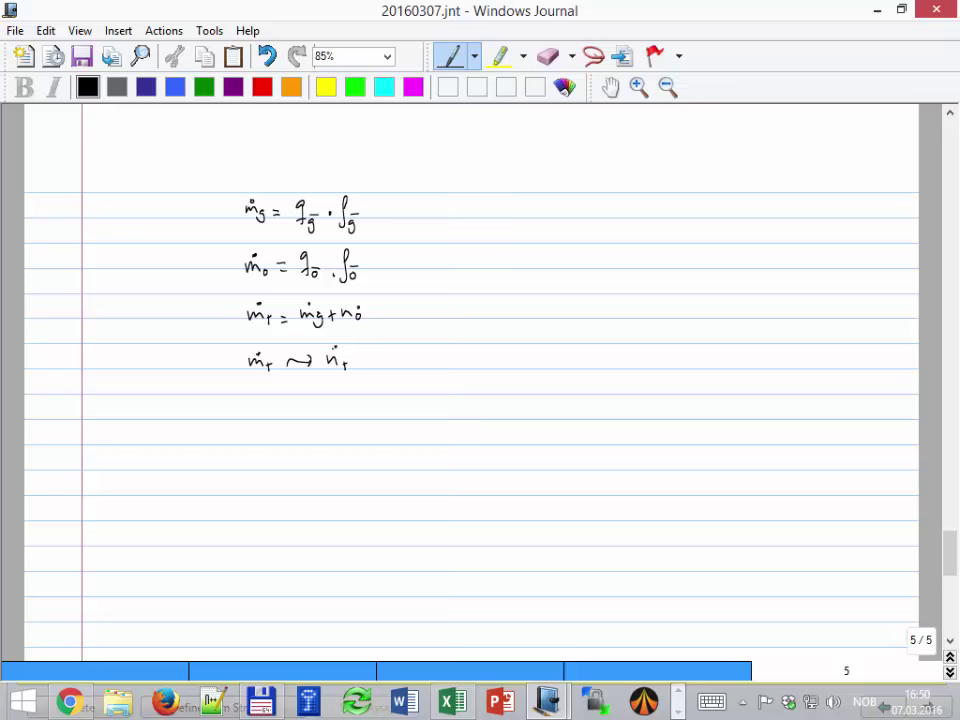
- Handwrite a question mark after the molar flow conversion and the equation ṁT/MW = ṅT below it, with an arrow questioning MW
drag(377, 347, 380, 368)
mouse_move(256, 440)
mouse_down()
mouse_move(278, 433)
mouse_move(280, 446)
mouse_move(258, 470)
mouse_move(298, 442)
mouse_up()
click(265, 420)
mouse_move(290, 449)
mouse_down()
mouse_move(328, 434)
mouse_move(310, 493)
mouse_move(290, 477)
mouse_move(325, 483)
mouse_up()
click(313, 427)
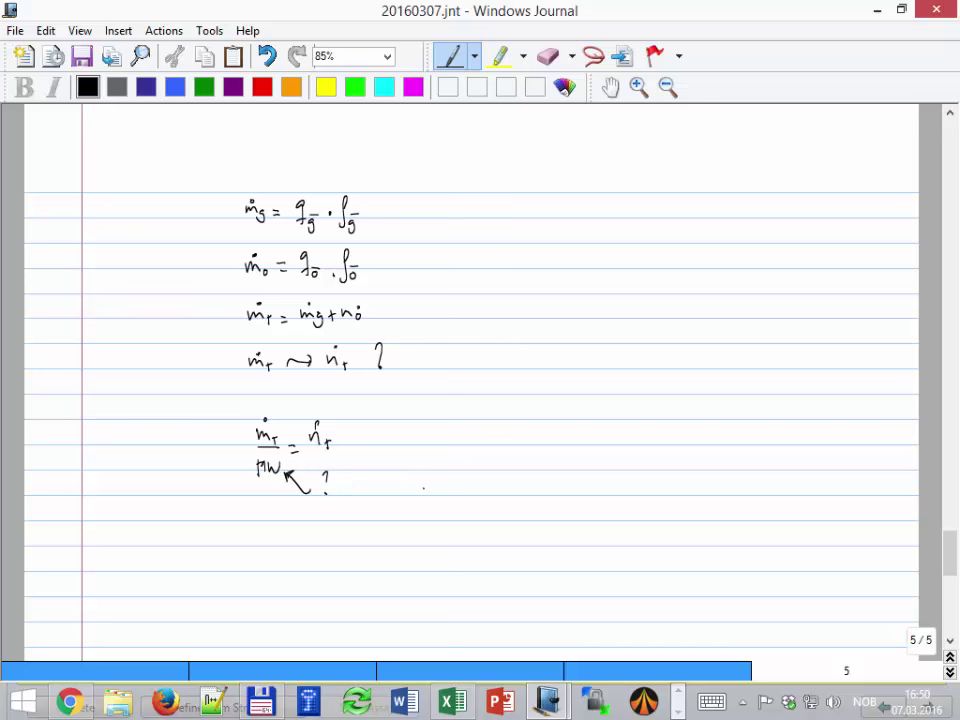
- Handwrite the mixture molecular weight equation MWm = Σ xi MWi beside the molar flow equation
mouse_move(388, 482)
mouse_down()
mouse_move(388, 497)
mouse_move(414, 490)
mouse_move(428, 503)
mouse_up()
drag(433, 492, 440, 492)
drag(433, 497, 489, 492)
mouse_move(489, 478)
mouse_down()
mouse_move(478, 492)
mouse_move(502, 495)
mouse_move(525, 482)
mouse_move(530, 490)
mouse_up()
click(530, 478)
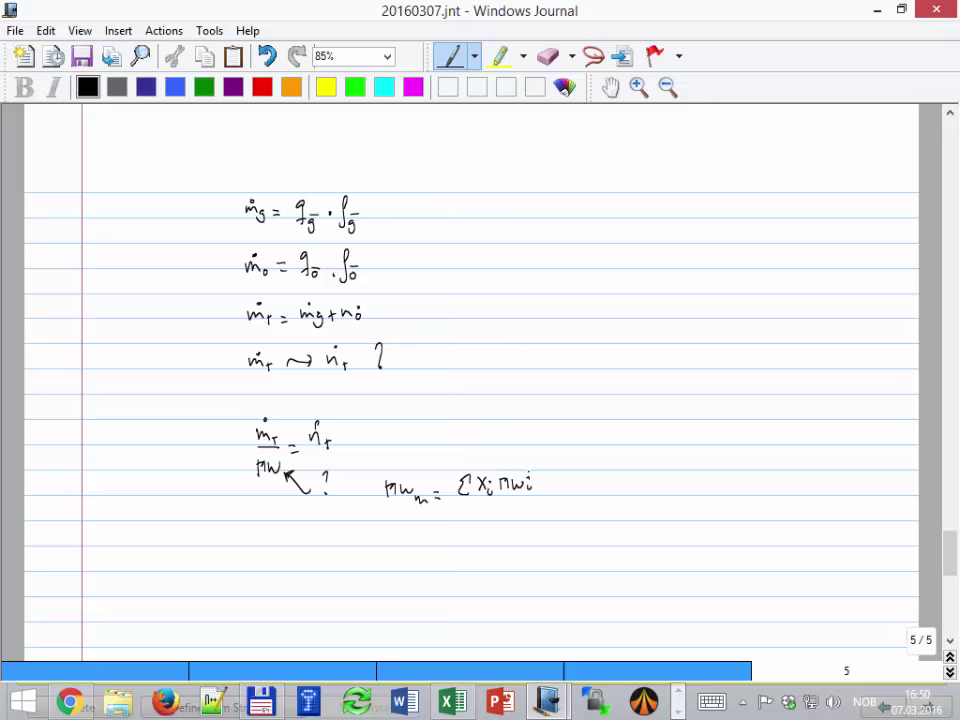
- Label xi in the molecular weight equation as "mole fraction" with an arrow pointing to it
mouse_move(498, 436)
mouse_down()
mouse_move(489, 461)
mouse_move(520, 437)
mouse_up()
mouse_move(525, 429)
mouse_down()
mouse_move(526, 440)
mouse_move(551, 443)
mouse_move(558, 432)
mouse_up()
drag(560, 438, 576, 438)
mouse_move(580, 436)
mouse_down()
mouse_move(582, 422)
mouse_move(602, 438)
mouse_up()
click(604, 436)
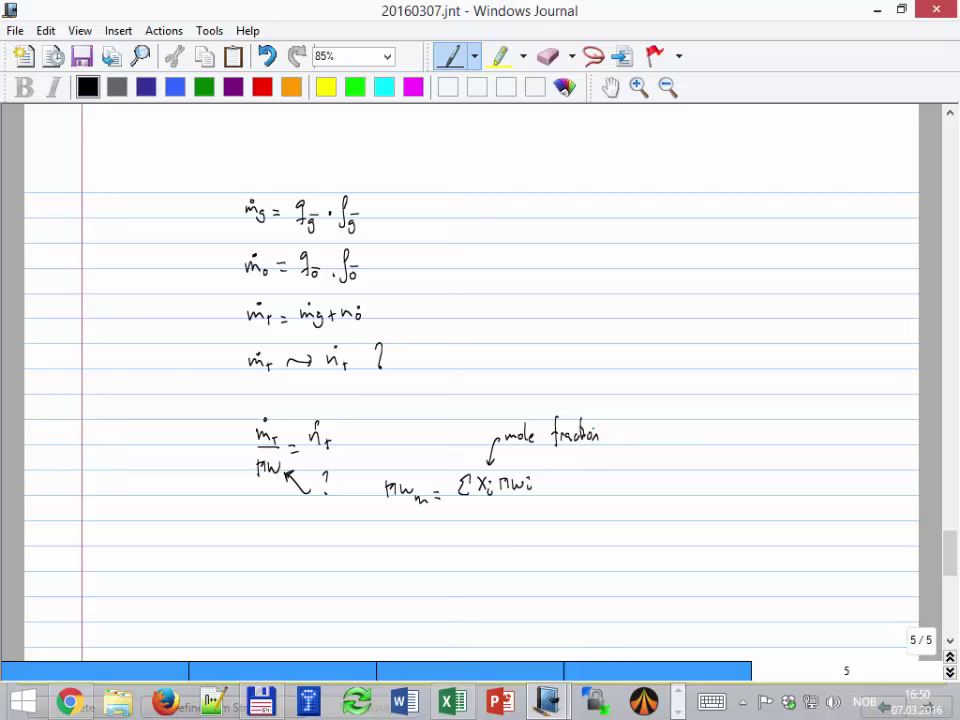
- Copy the molar flow of 36829.34 kgmol/h from the Excel DATA sheet and enter it as stream 1's molar flow in HYSYS
click(452, 700)
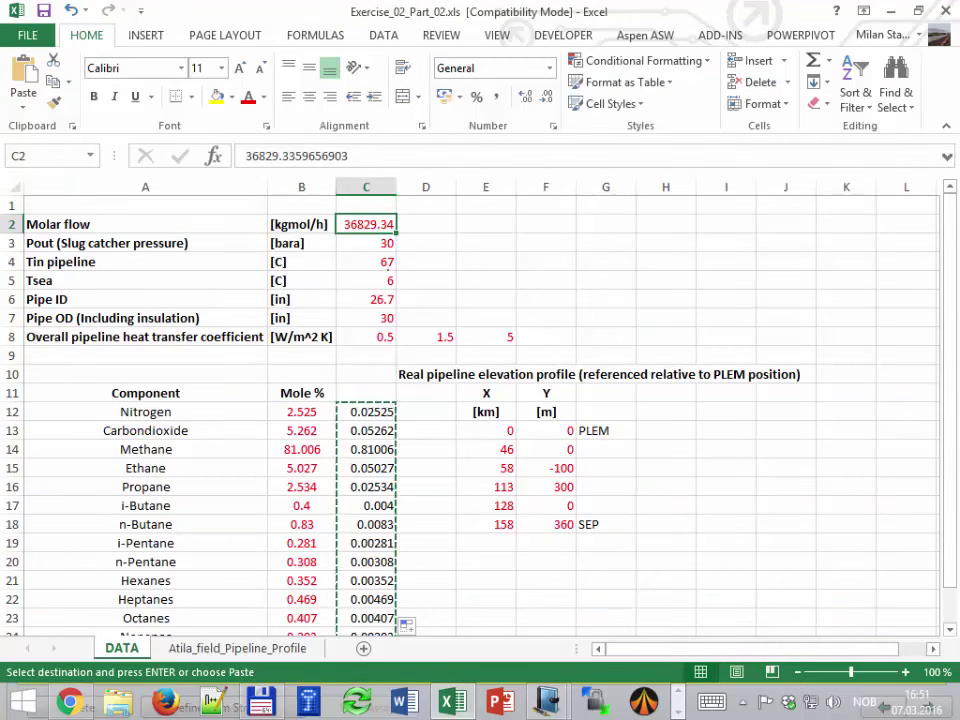
key(ctrl+c)
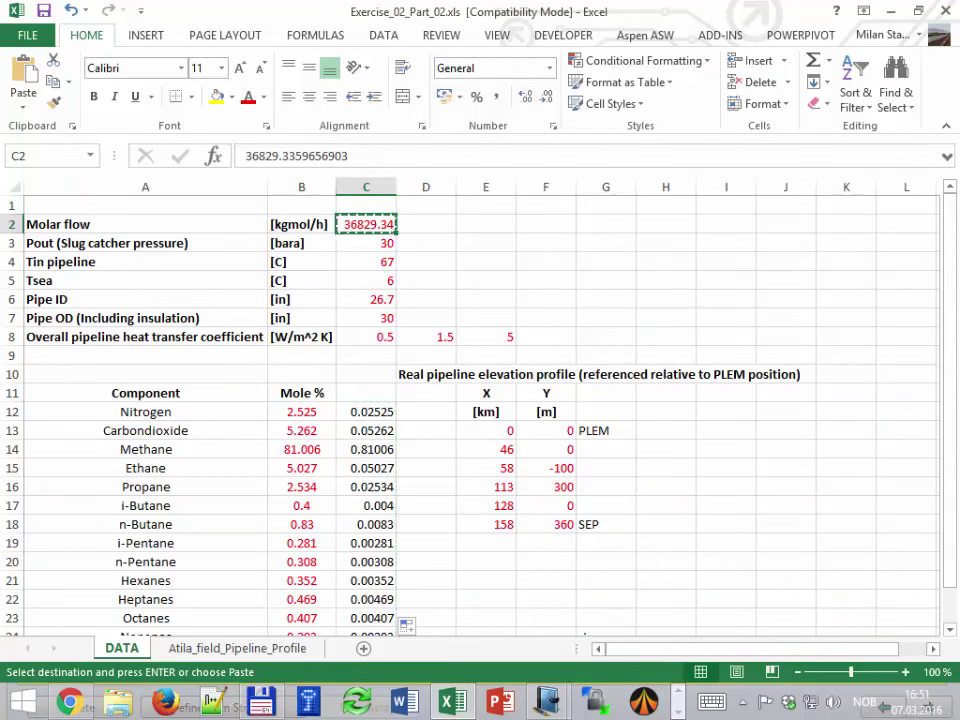
click(640, 700)
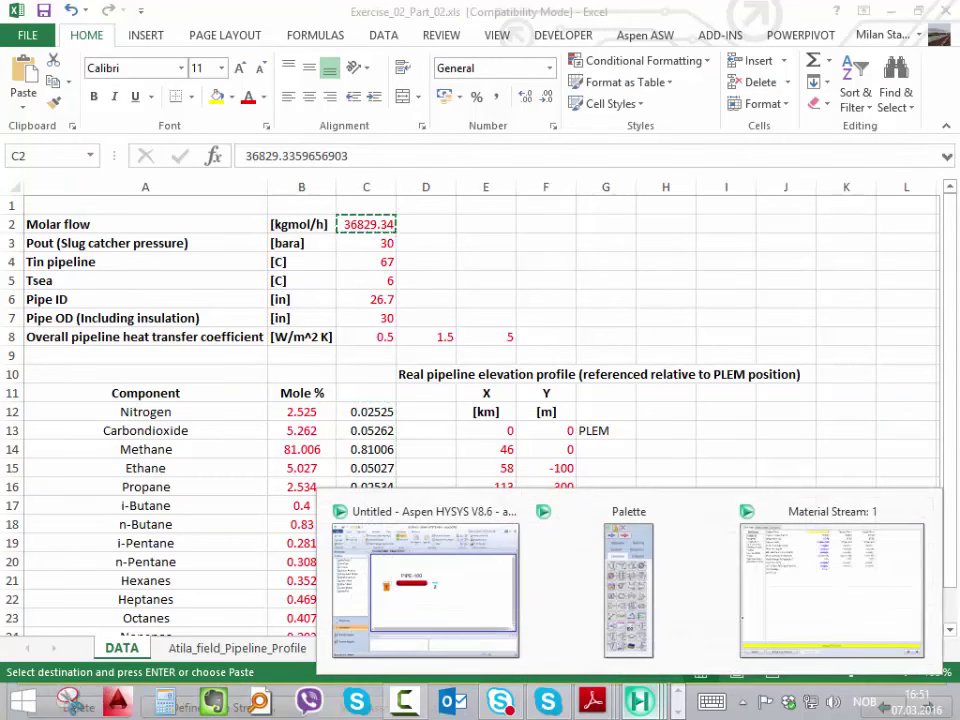
click(840, 645)
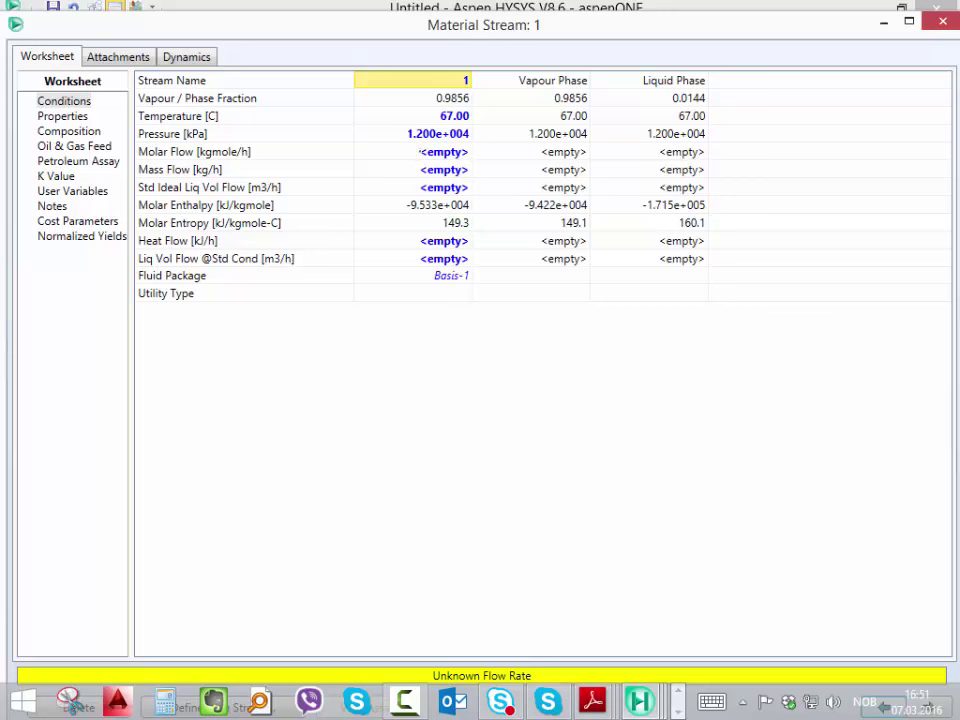
click(419, 152)
key(ctrl+v)
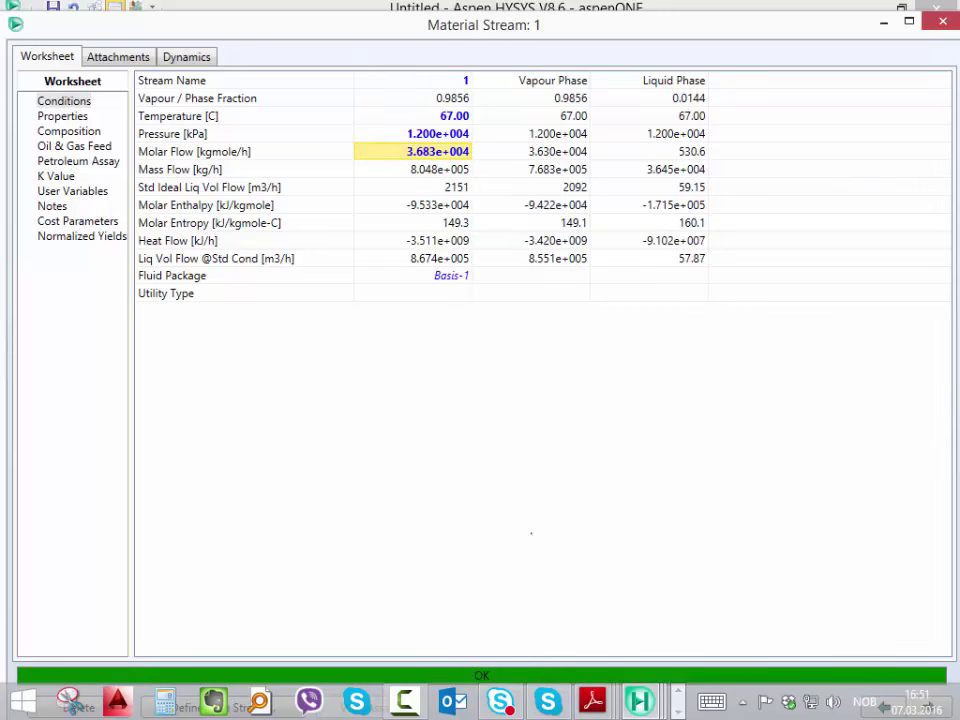
click(884, 21)
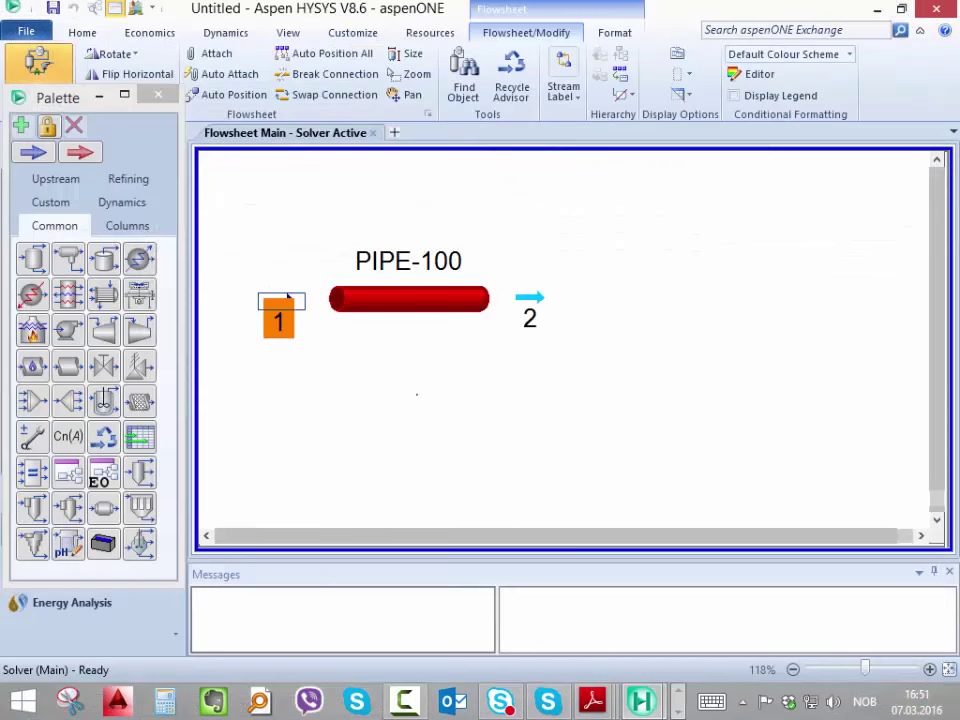
- Attach an Envelope stream analysis to material stream 1
mouse_move(287, 300)
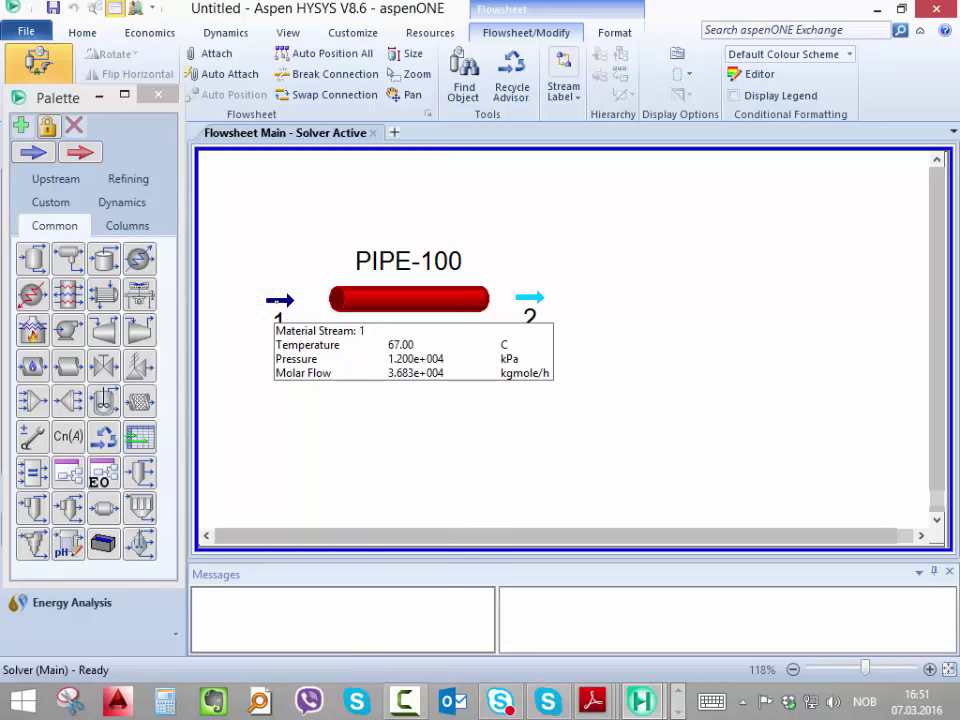
double_click(272, 299)
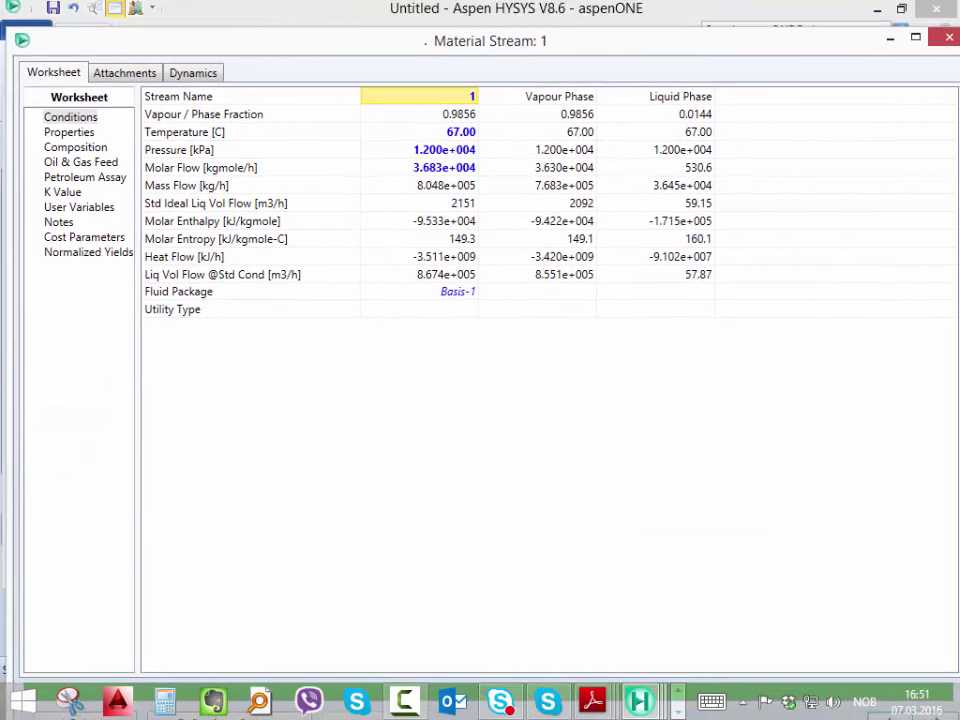
click(136, 75)
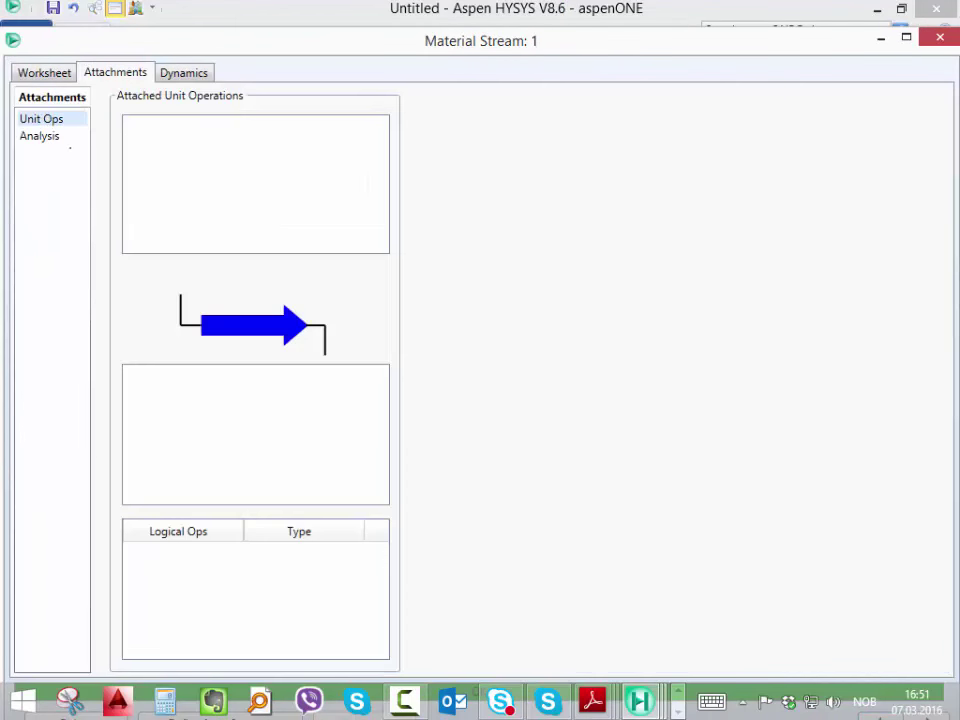
click(39, 136)
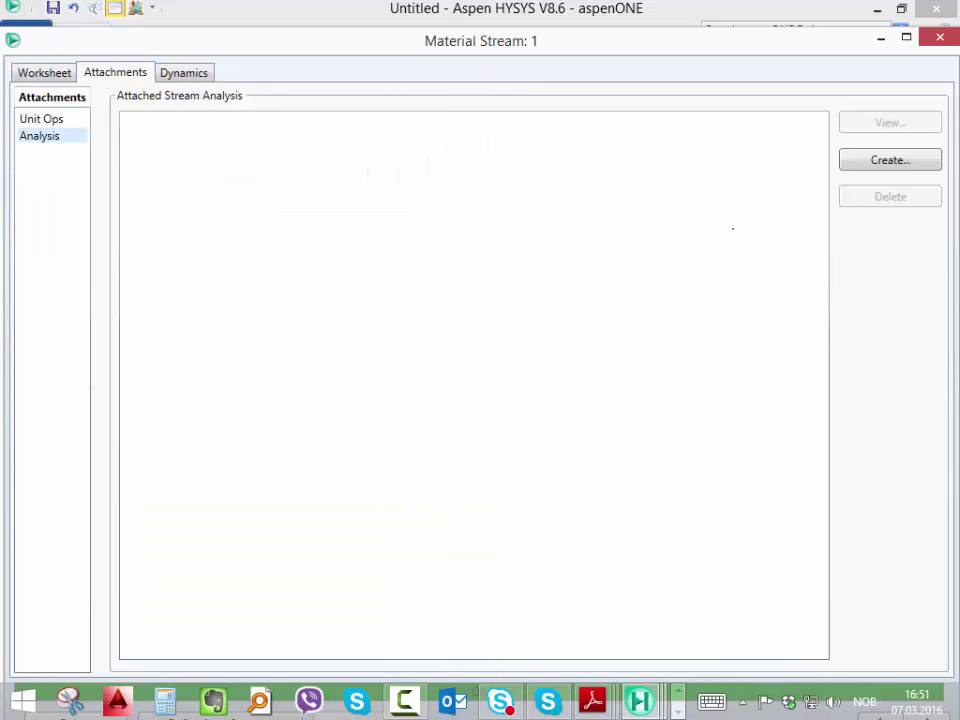
click(888, 161)
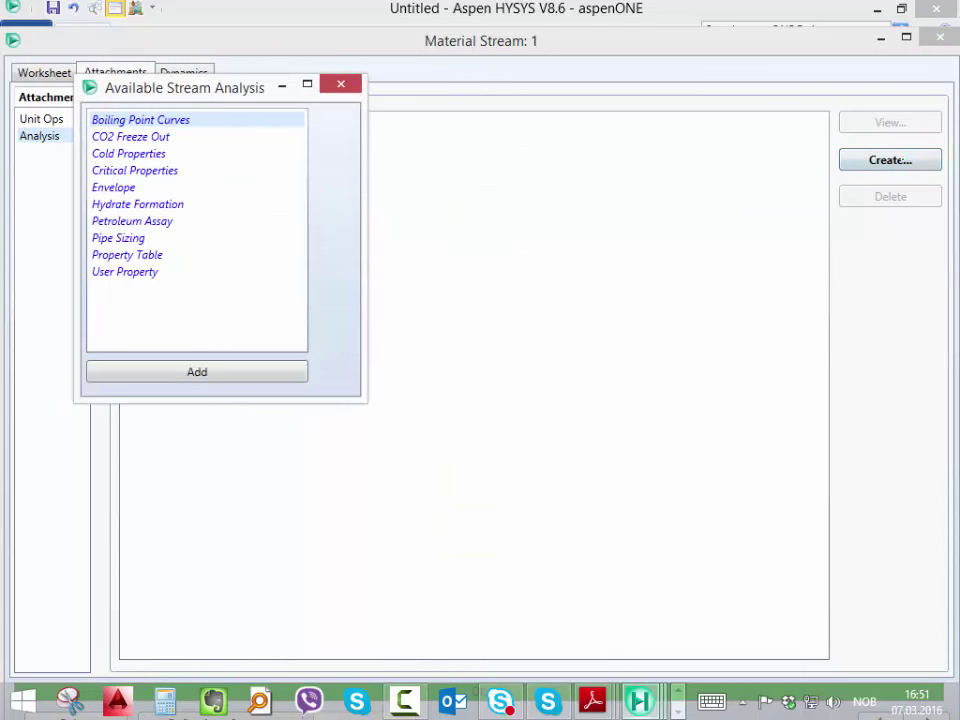
click(130, 188)
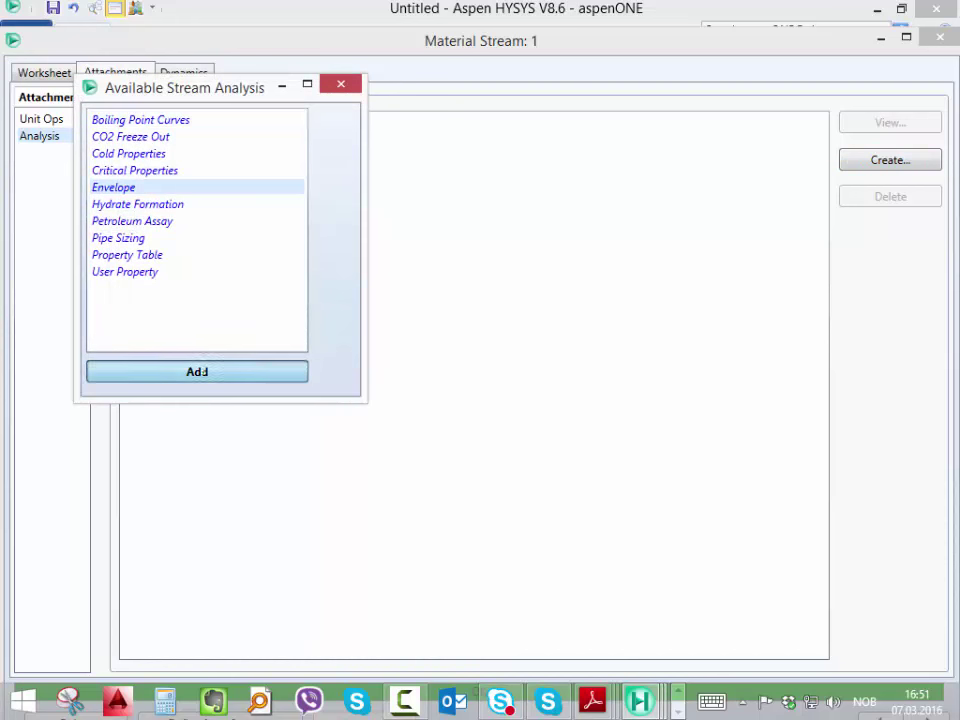
click(200, 371)
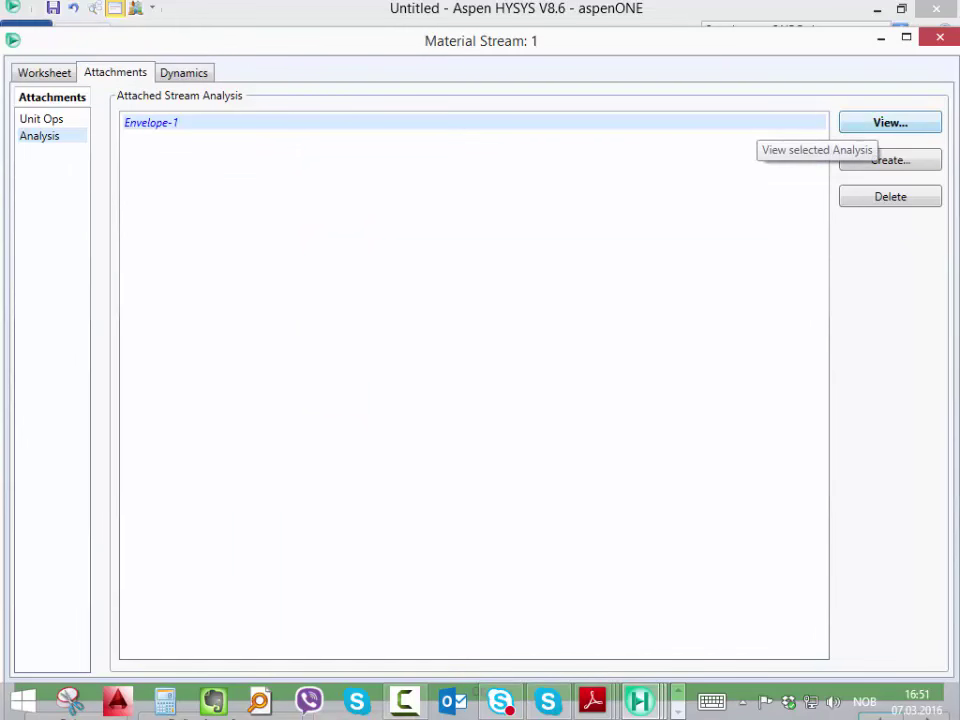
- Display the stream 1 envelope's pressure-temperature plot and copy a snip of it with Snipping Tool
click(885, 121)
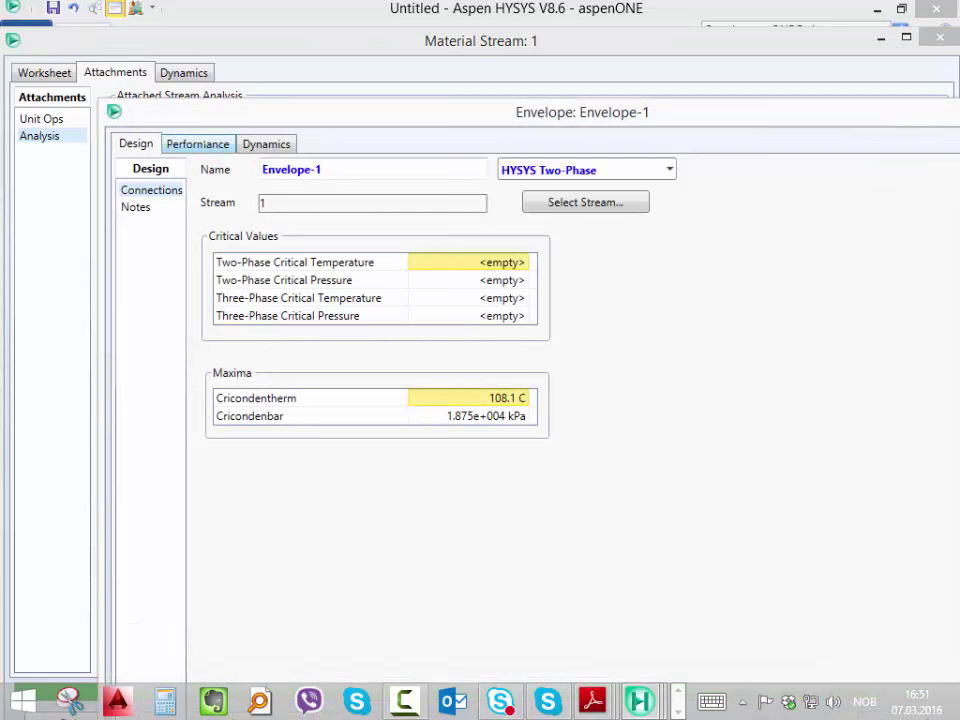
click(197, 144)
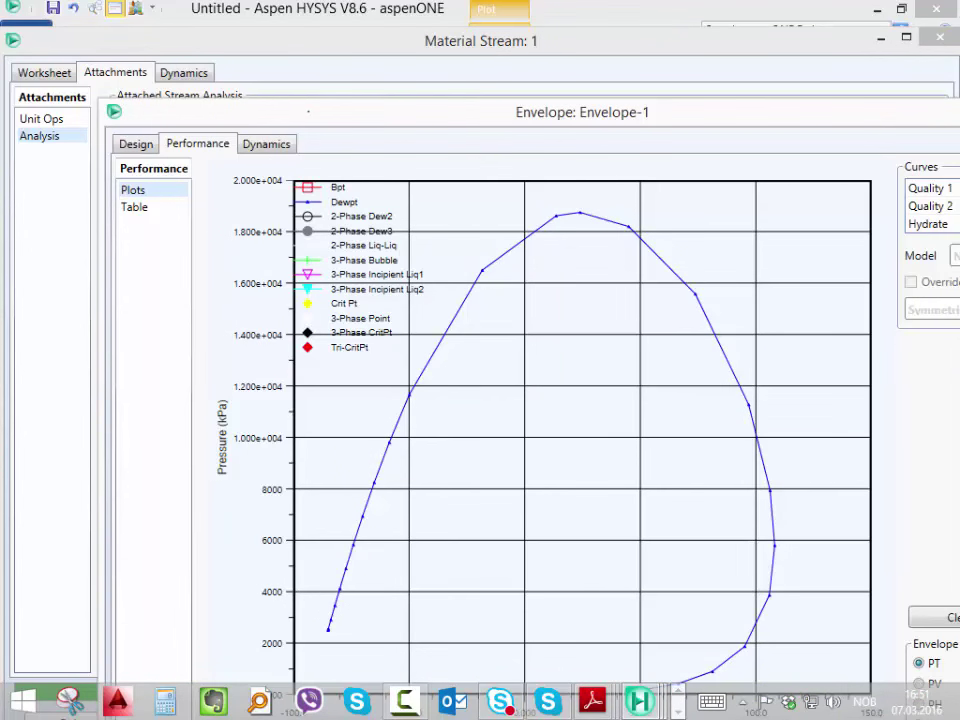
drag(341, 109, 237, 28)
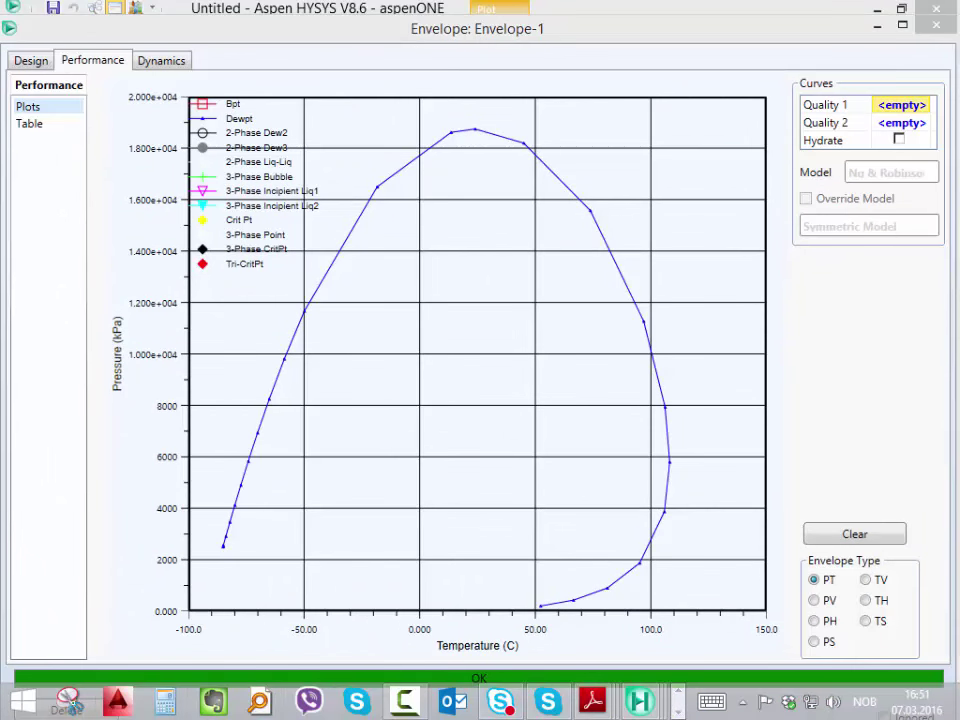
click(68, 700)
click(82, 612)
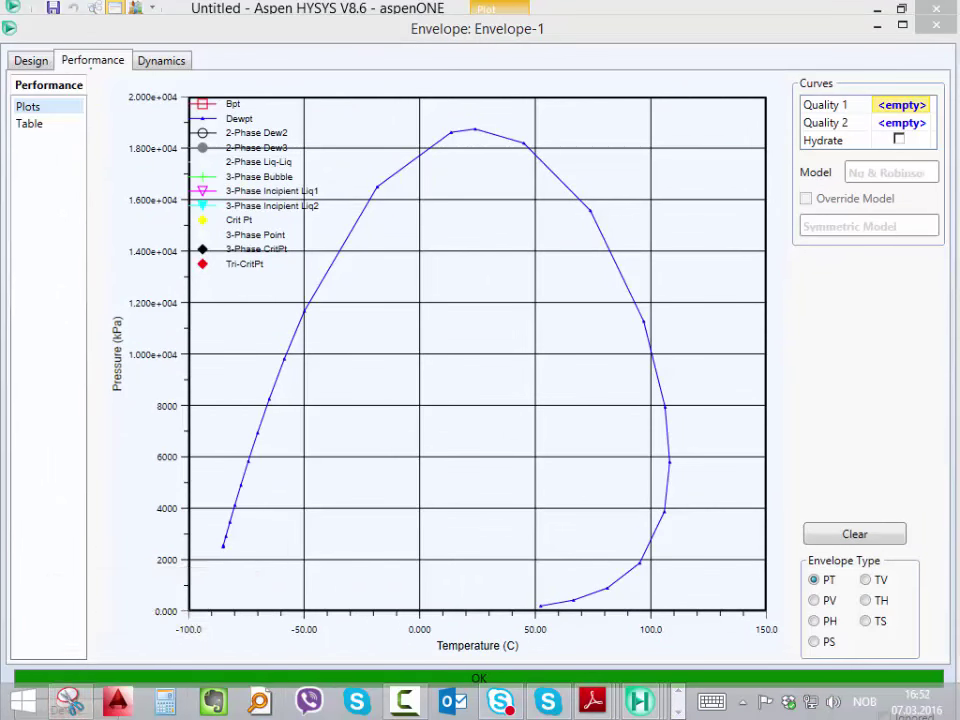
drag(112, 85, 782, 655)
click(70, 38)
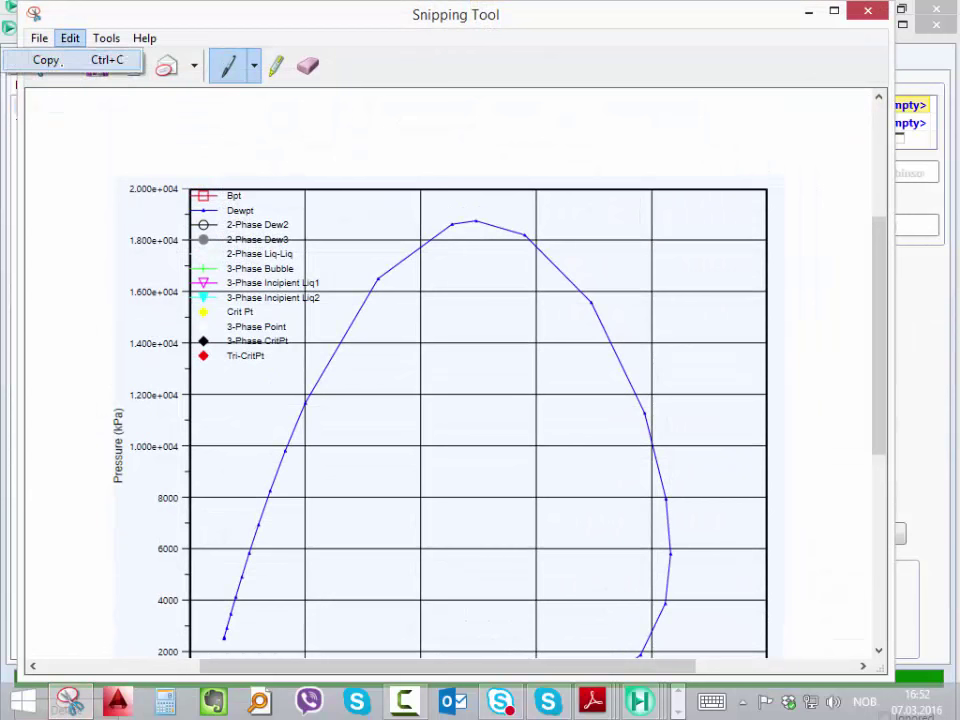
click(58, 60)
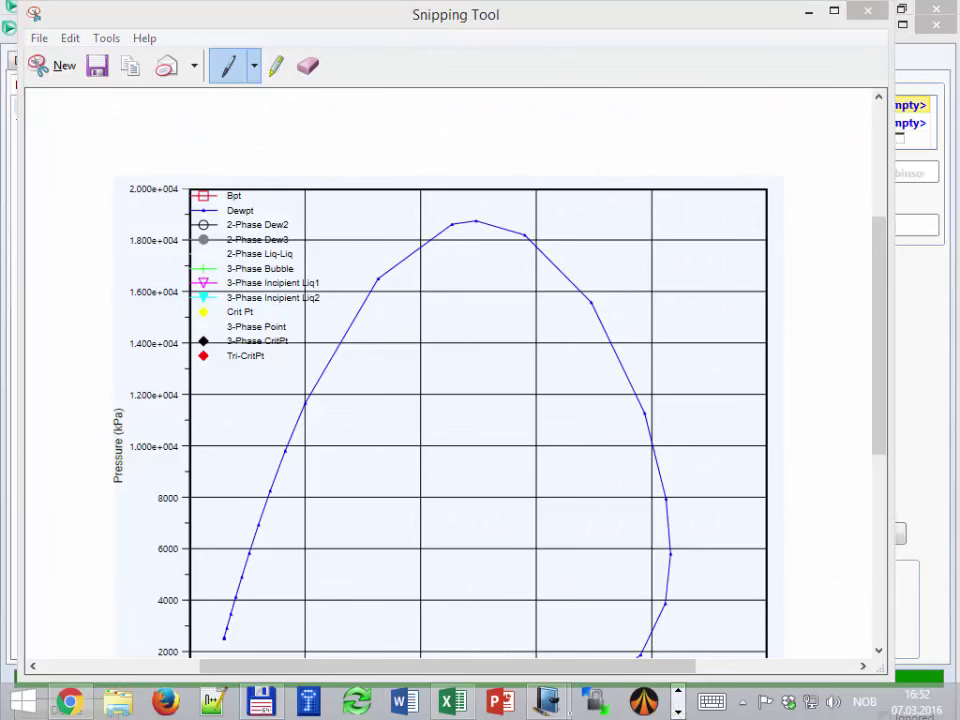
- Switch to 20160307.jnt in Windows Journal, paste the envelope plot below the equations on page 5, and resize it to fit the page
mouse_move(547, 700)
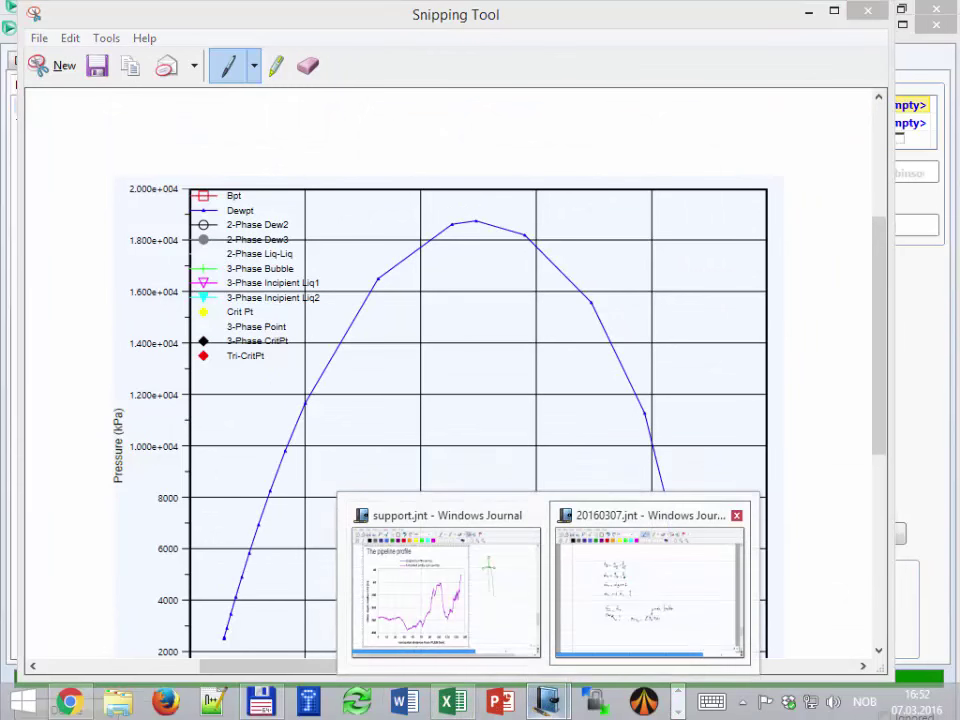
click(650, 590)
scroll(474, 456, down, 5)
key(ctrl+v)
scroll(461, 462, up, 3)
drag(89, 197, 153, 296)
drag(338, 511, 307, 440)
scroll(307, 440, down, 3)
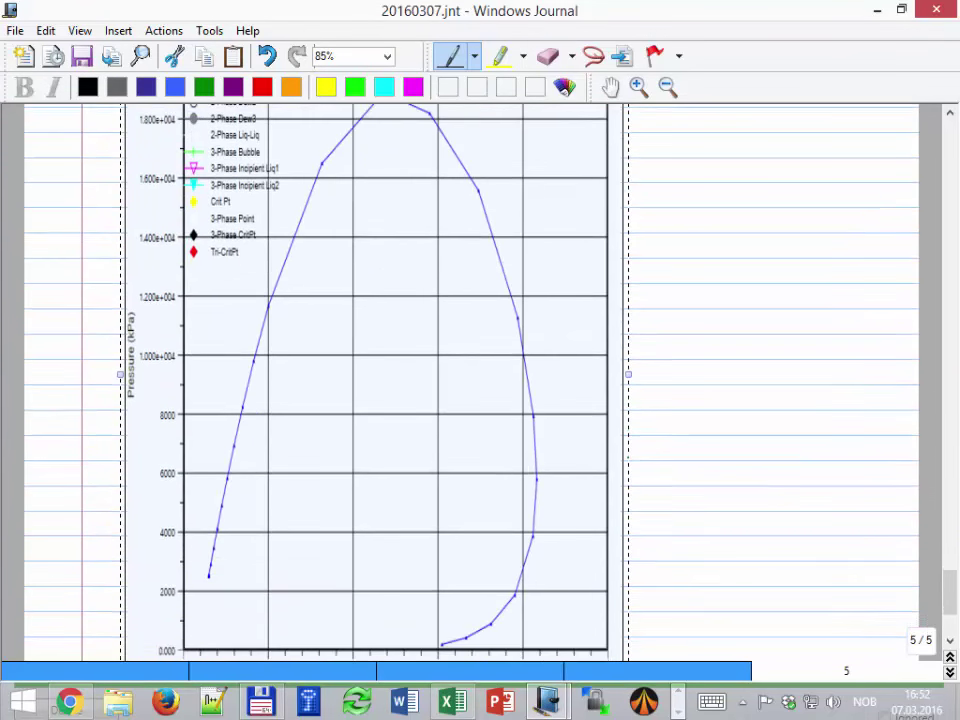
scroll(375, 380, down, 1)
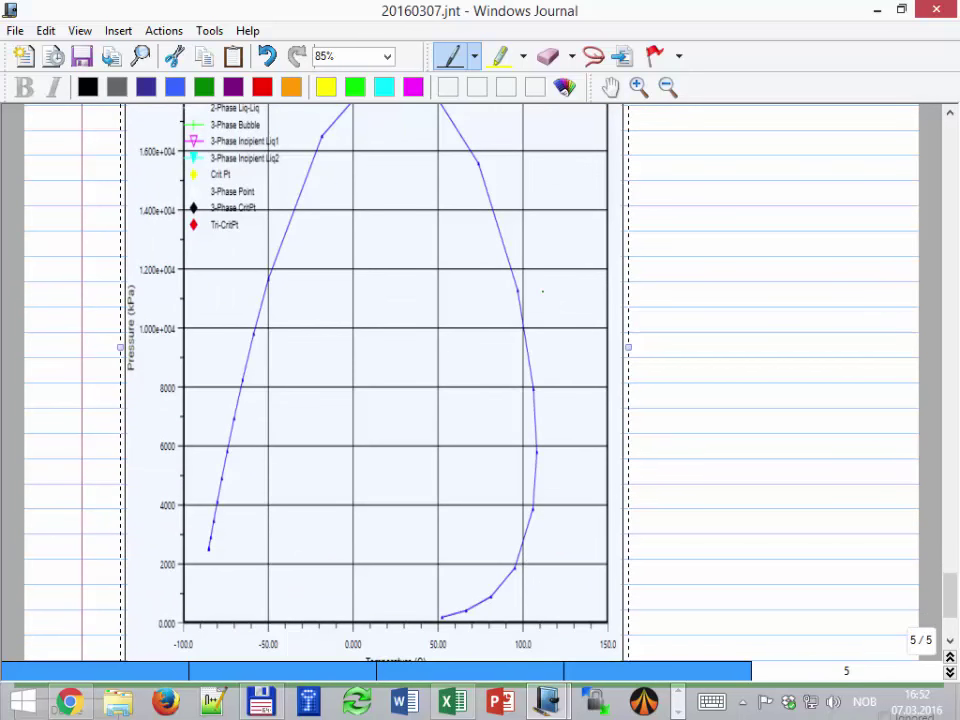
- Draw a dashed vertical line on the envelope plot at about 70 °C up to about 12000 kPa and mark its end point
click(684, 281)
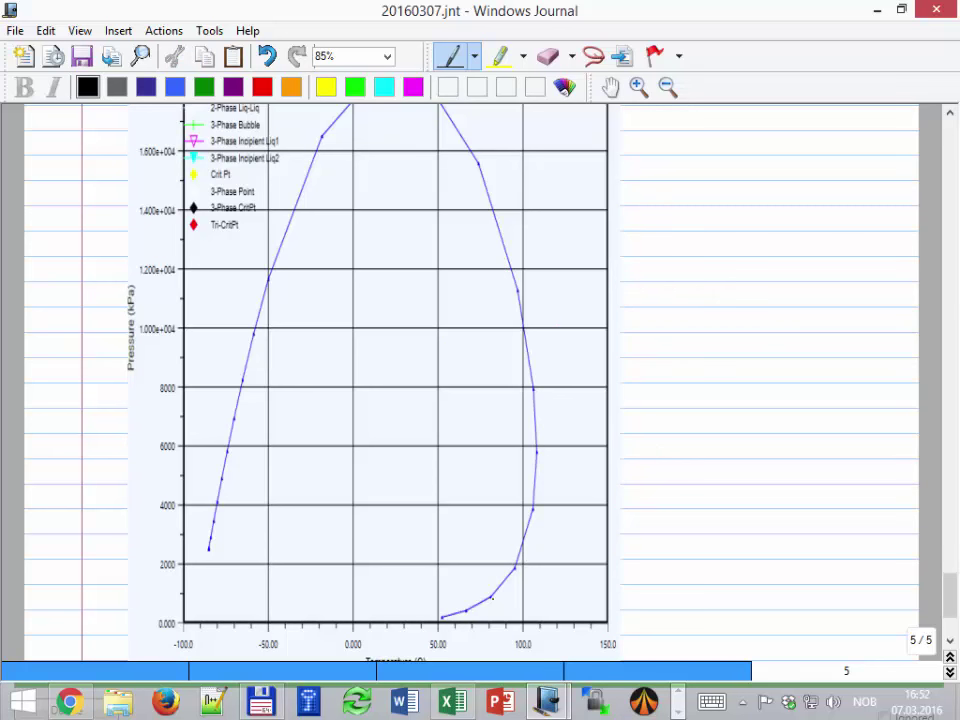
drag(472, 616, 475, 274)
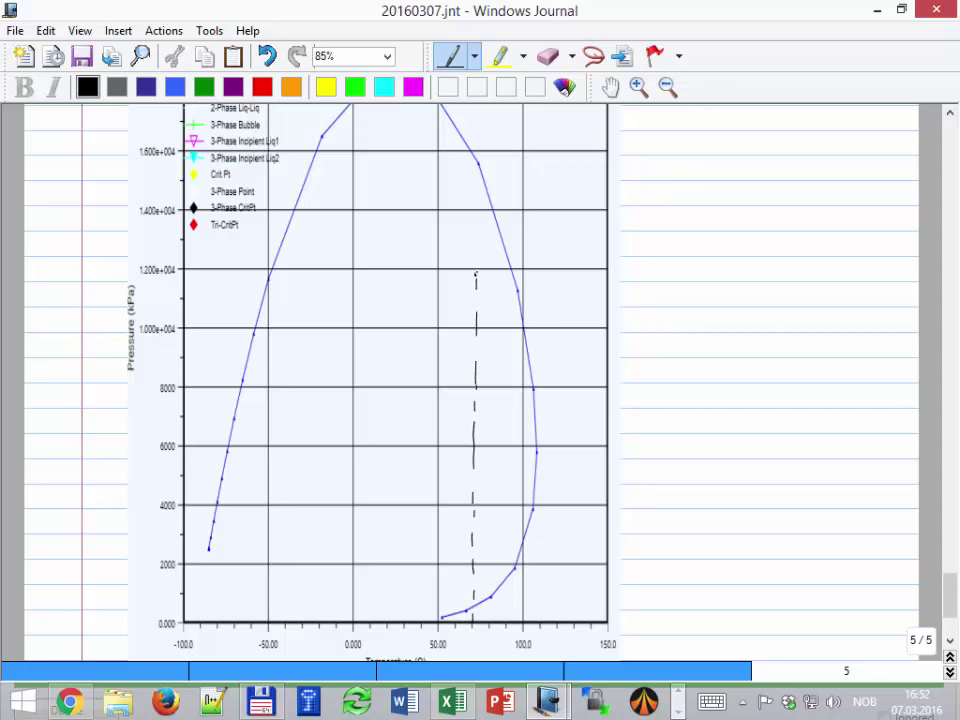
click(475, 270)
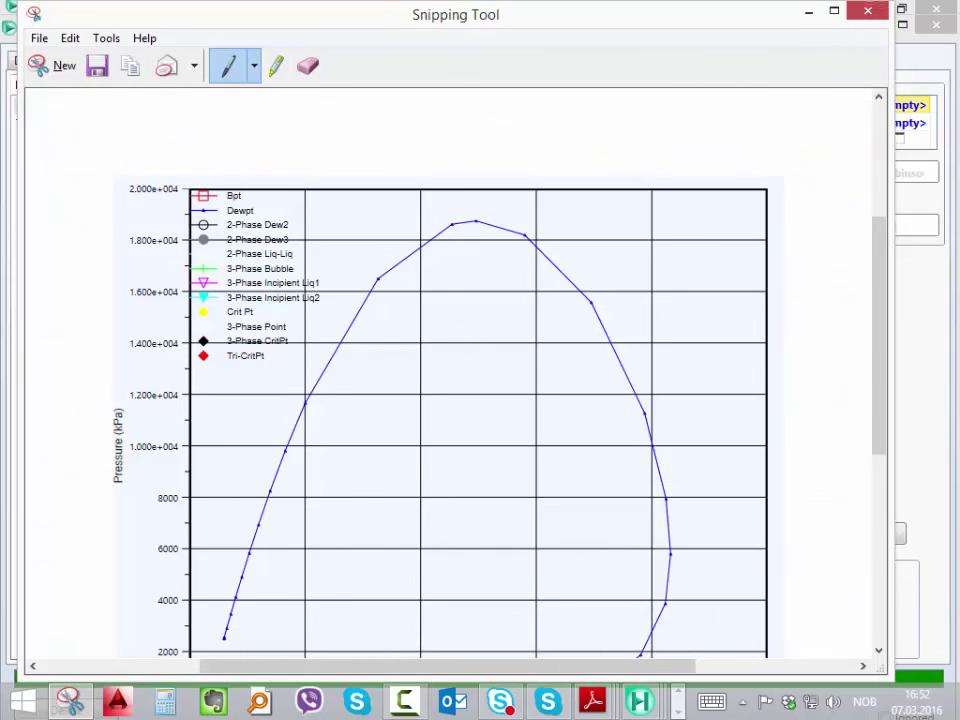
- Return to the HYSYS flowsheet and open the connections settings of pipe segment PIPE-100
key(alt+Tab)
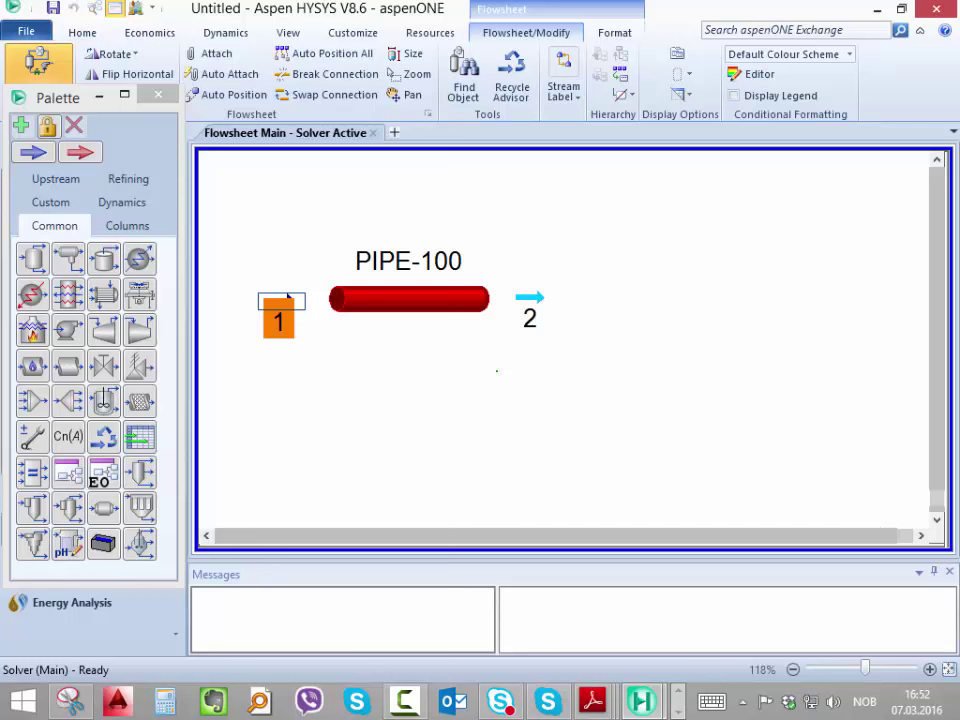
click(329, 393)
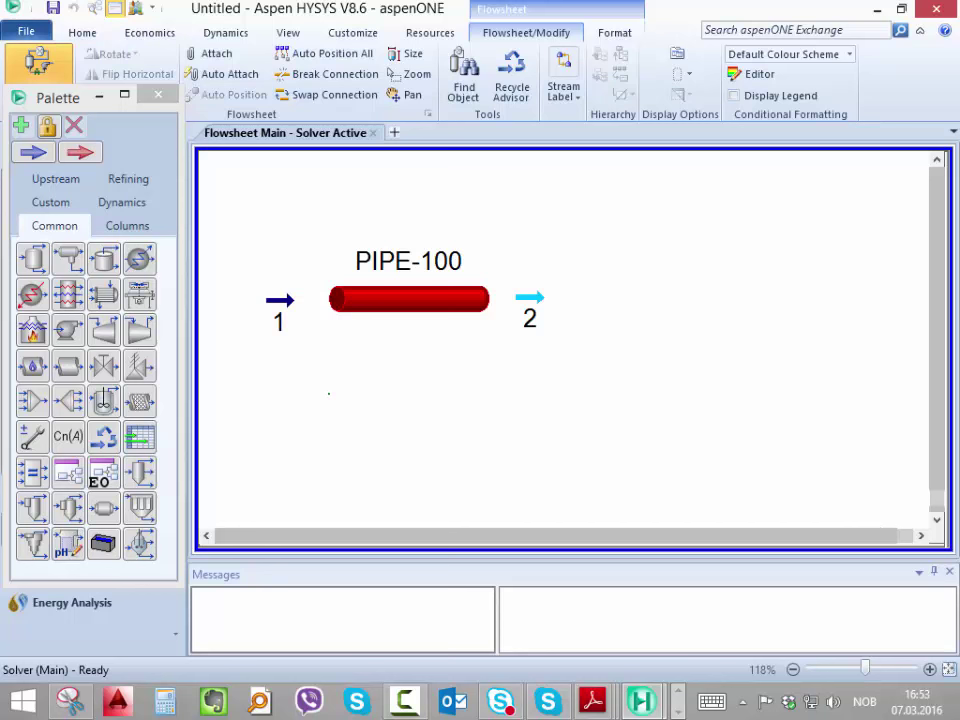
mouse_move(283, 300)
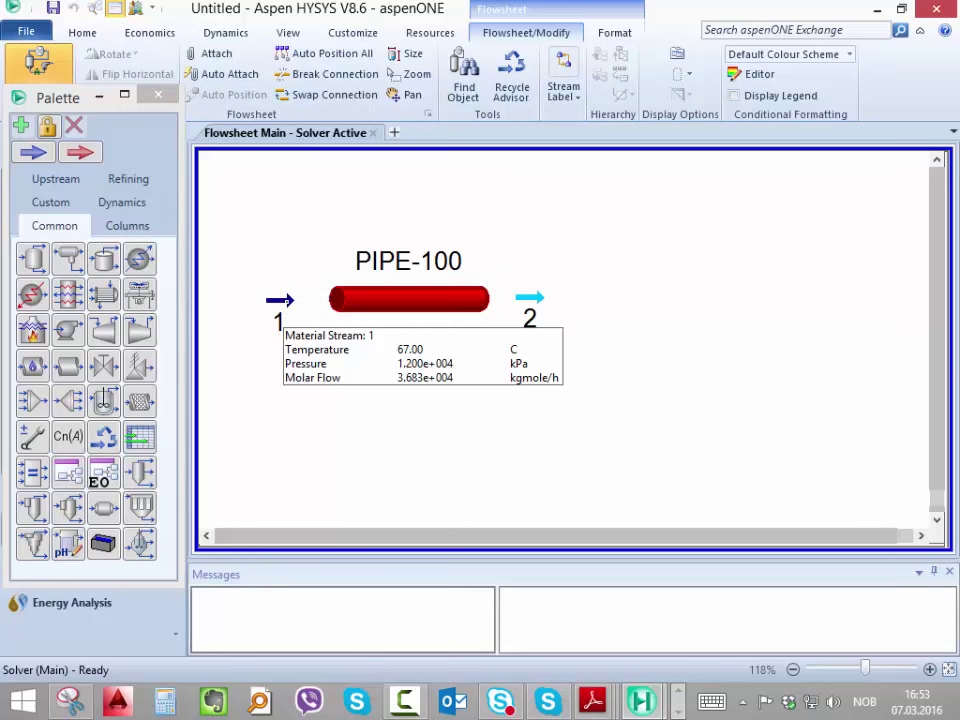
mouse_move(530, 298)
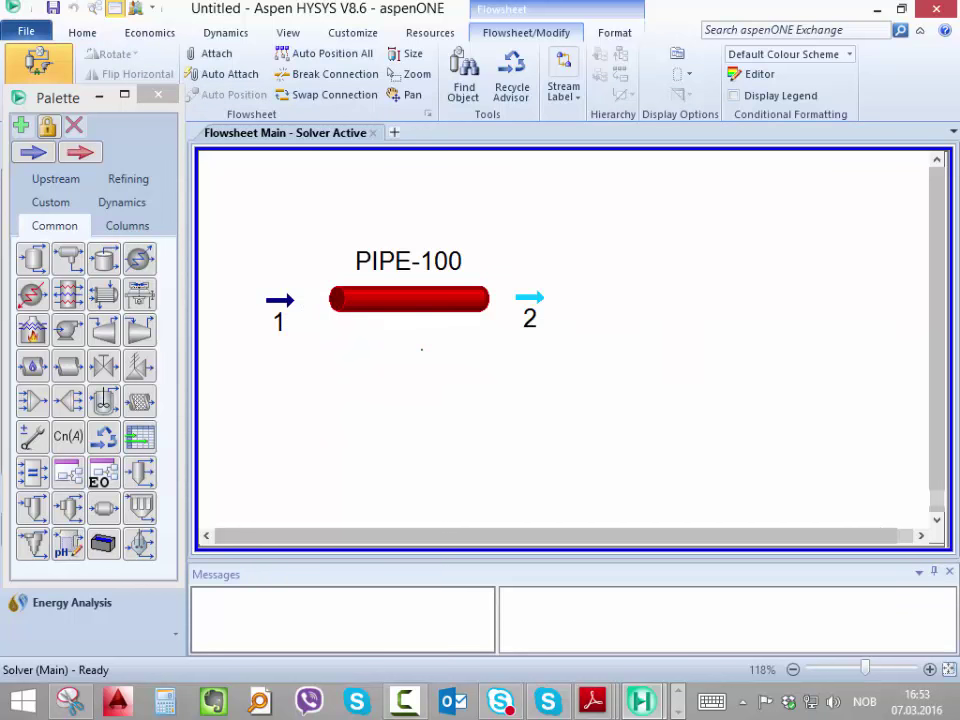
mouse_move(403, 299)
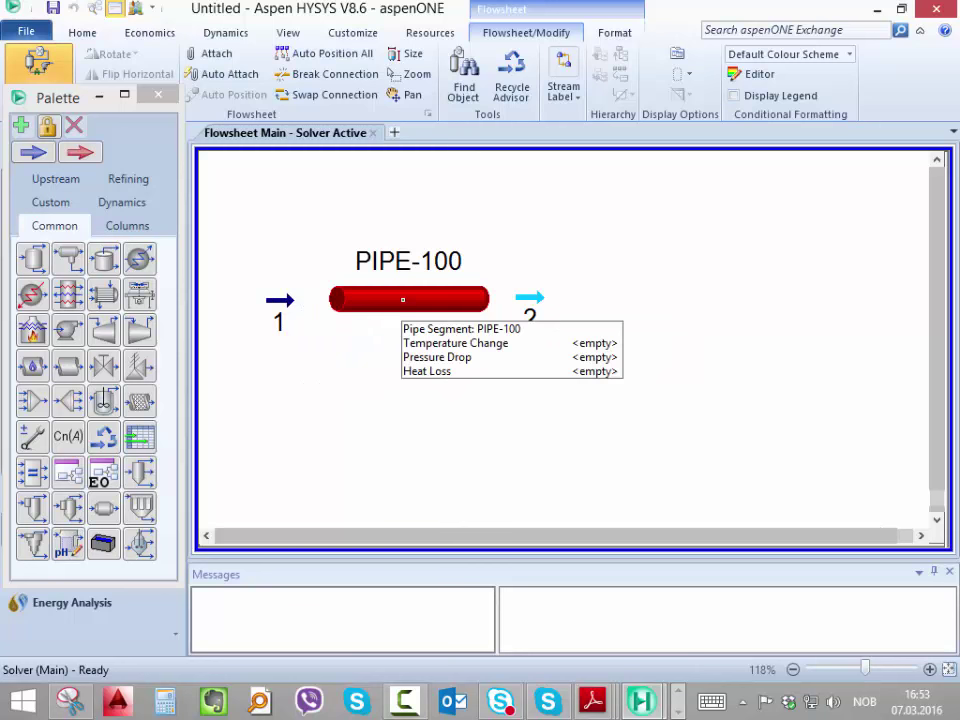
click(402, 294)
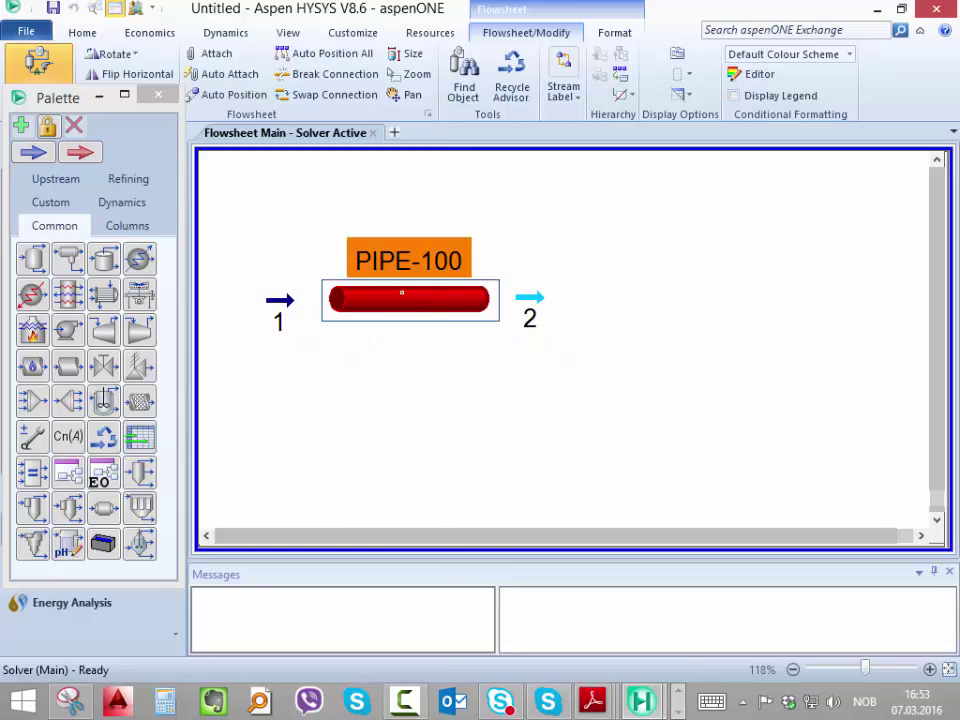
double_click(402, 293)
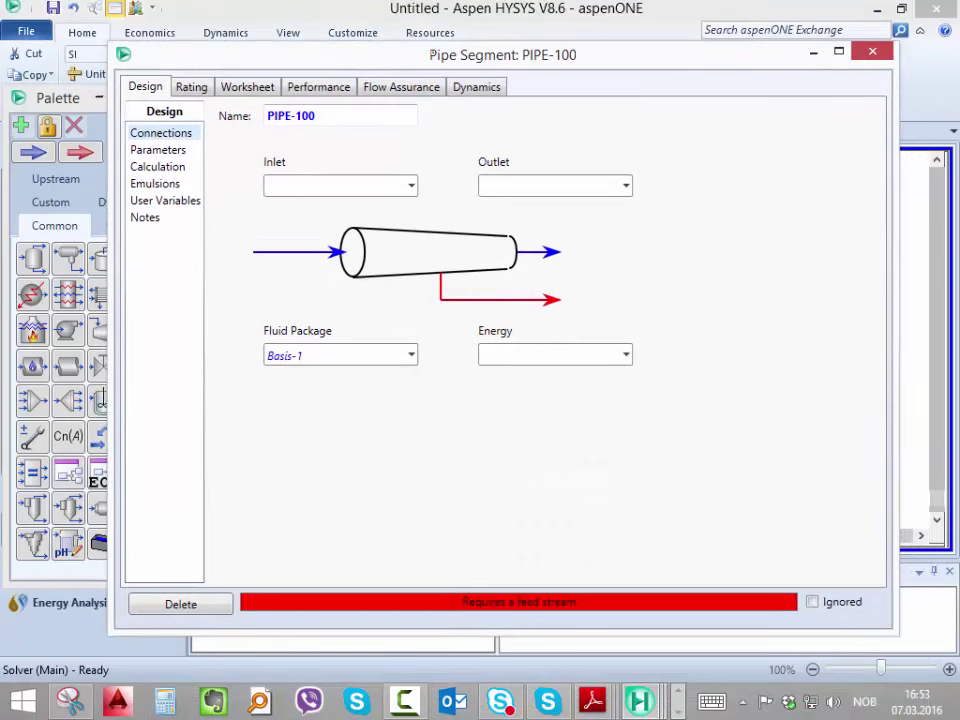